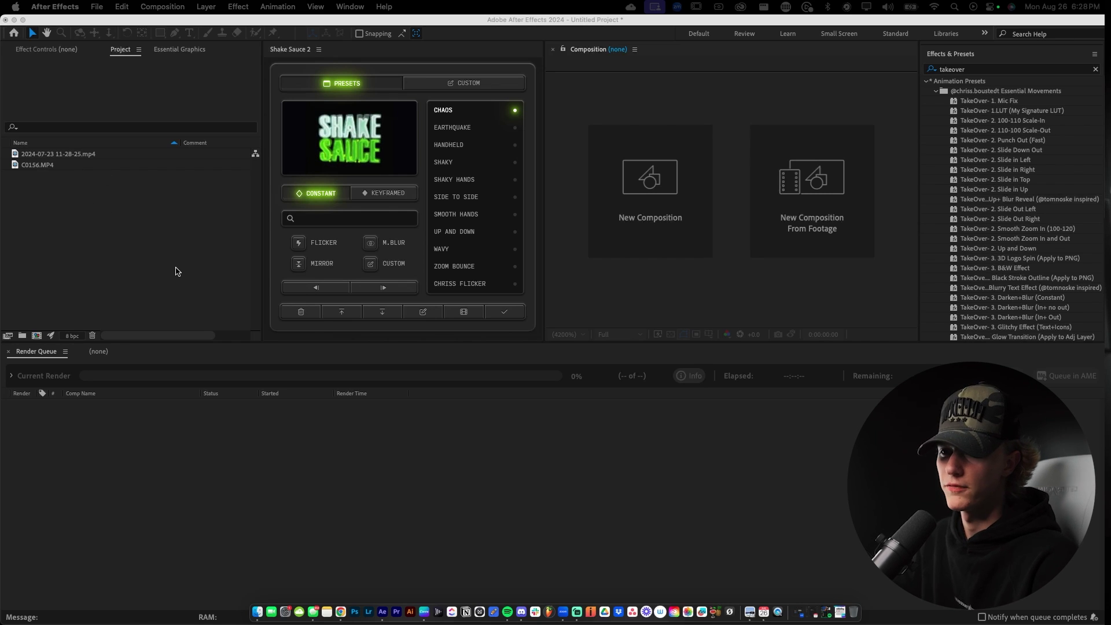
left_click(81, 156)
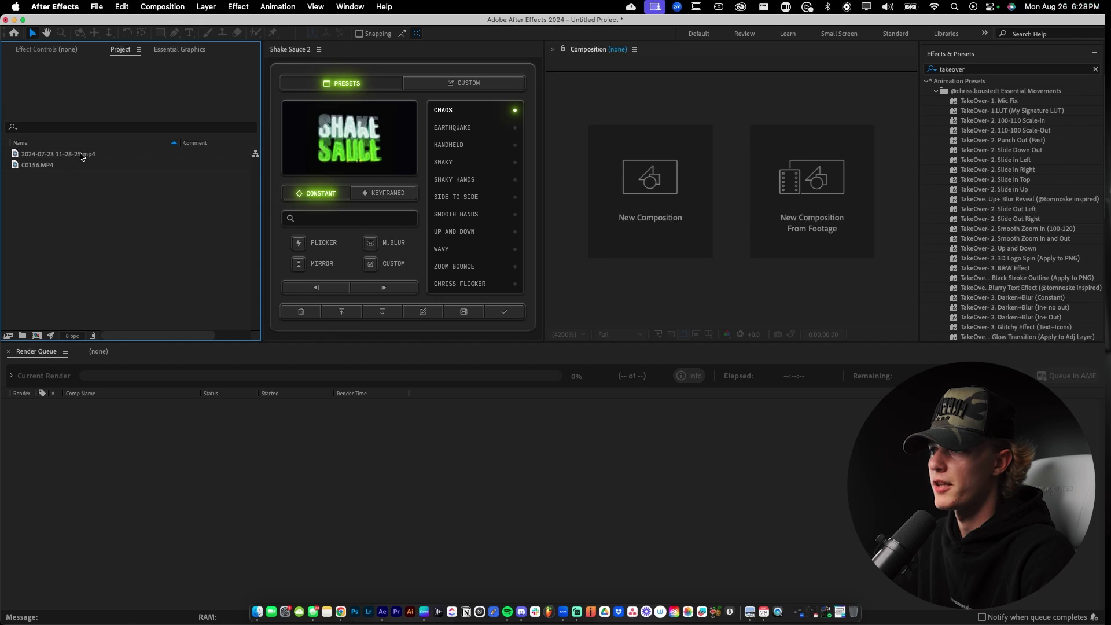
left_click(55, 168)
left_click(70, 188)
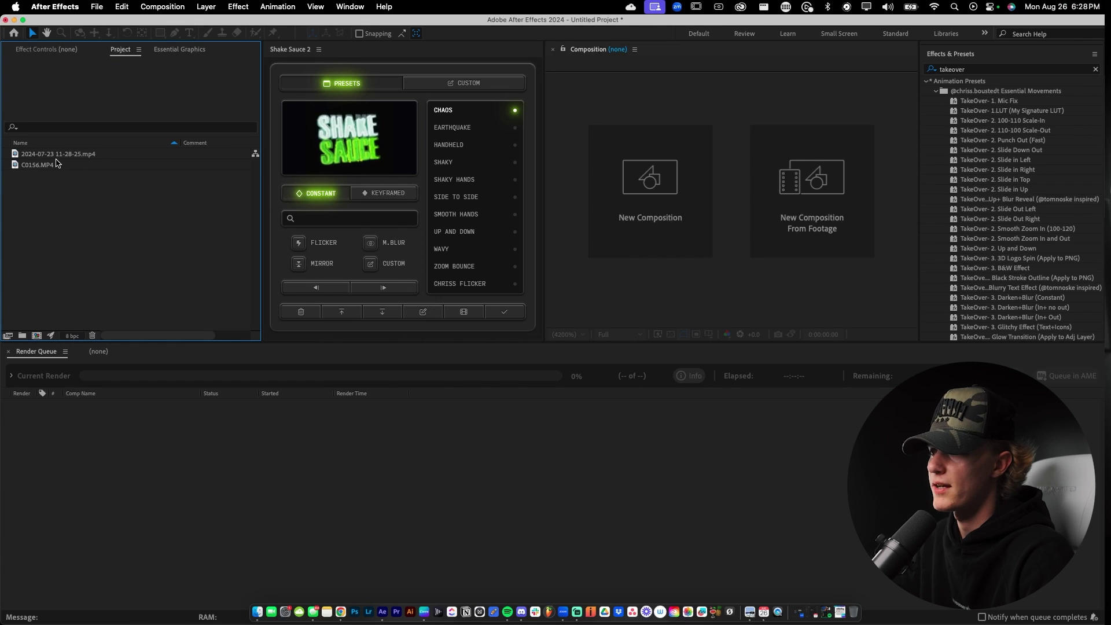
left_click(47, 154)
left_click(44, 164, "shift")
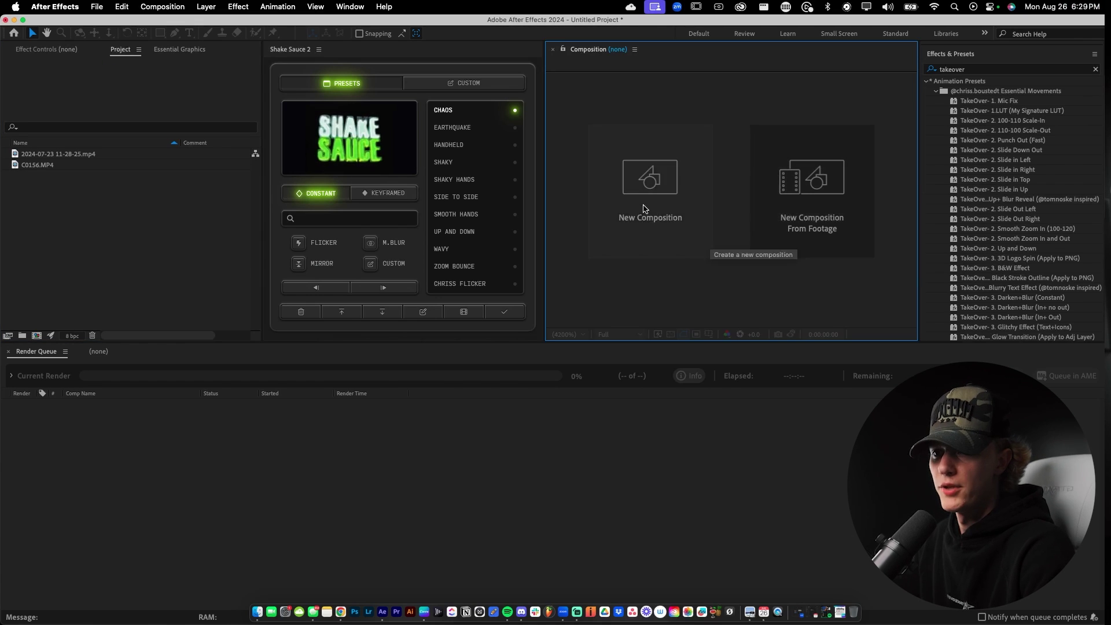
Create a new 1080 x 1920 px composition with a frame rate of 29.97 frames per second.
left_click(645, 211)
left_click(658, 214)
key("Tab")
type("19")
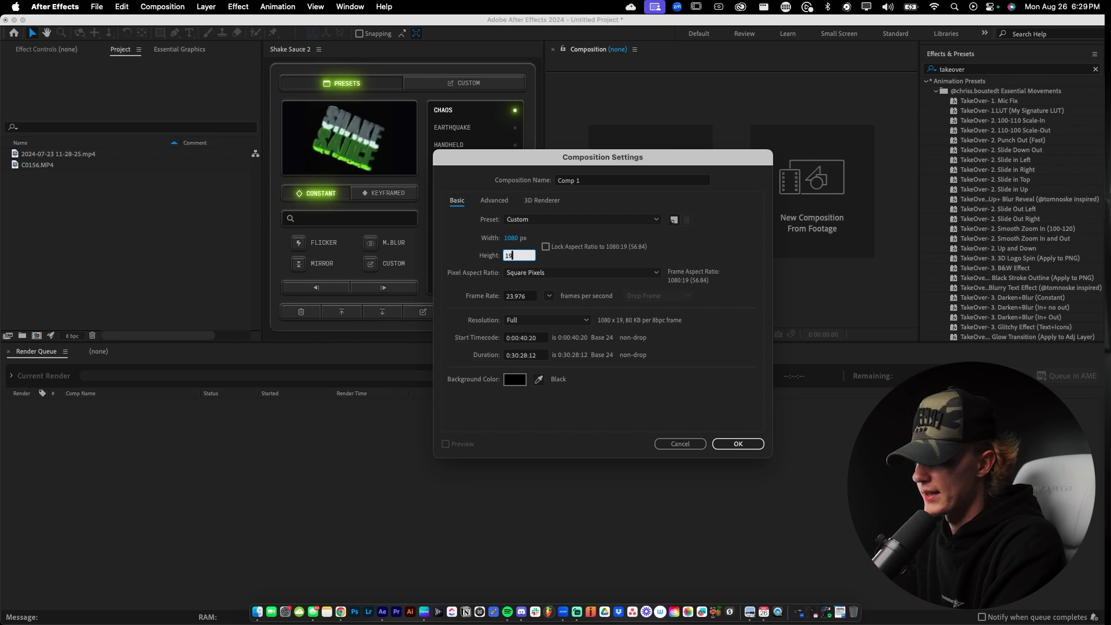
type("20")
left_click(576, 255)
left_click(739, 444)
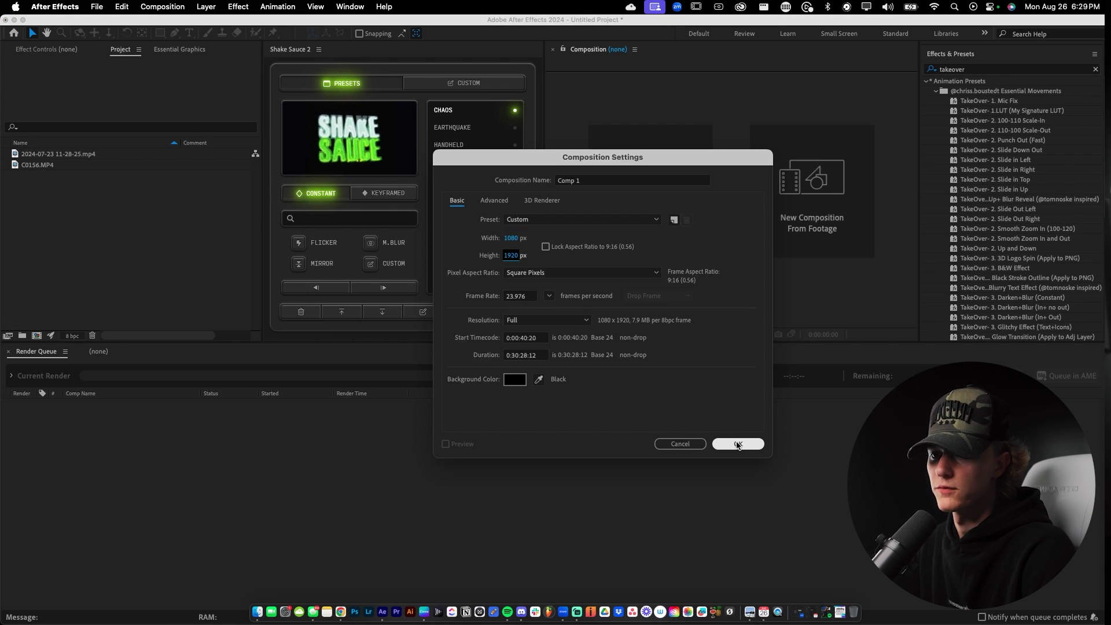
left_click(549, 296)
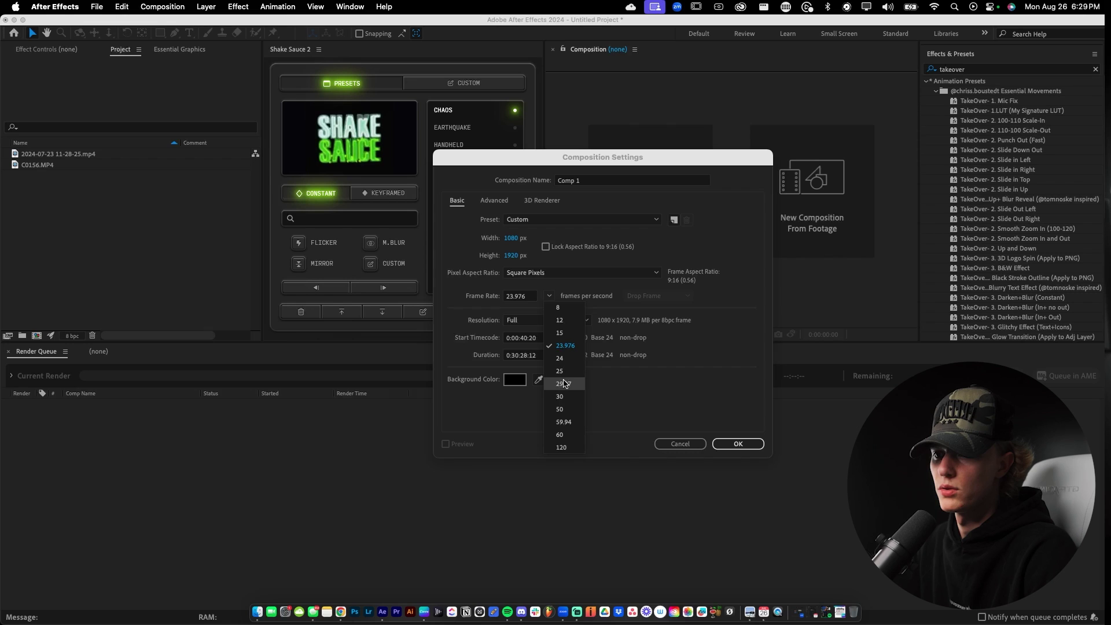
left_click(565, 385)
left_click(739, 444)
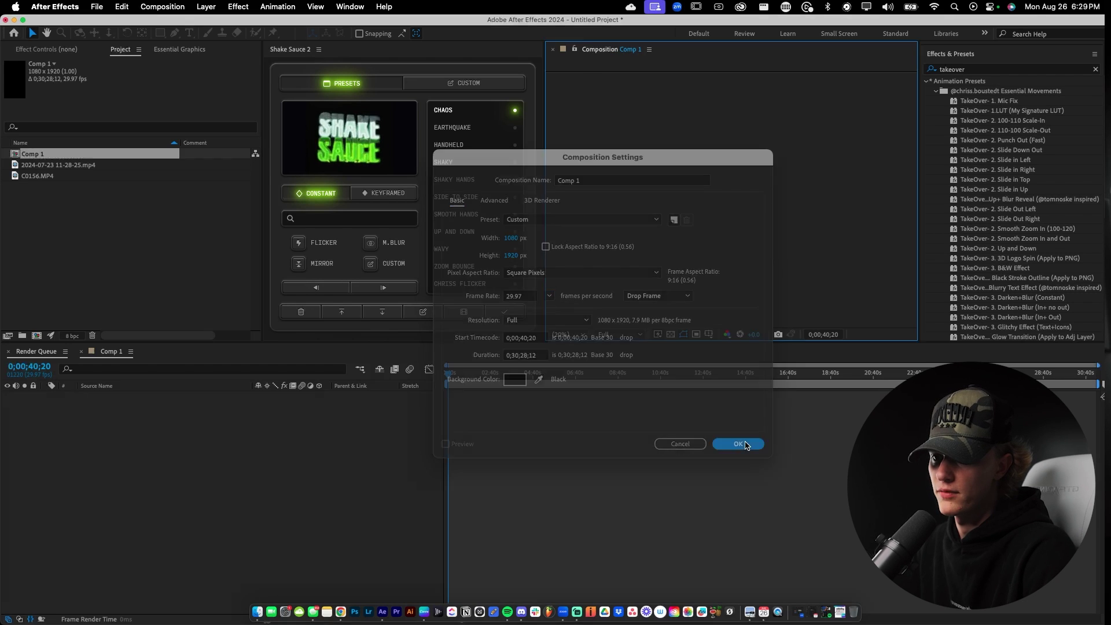
left_click_drag(628, 343, 587, 442)
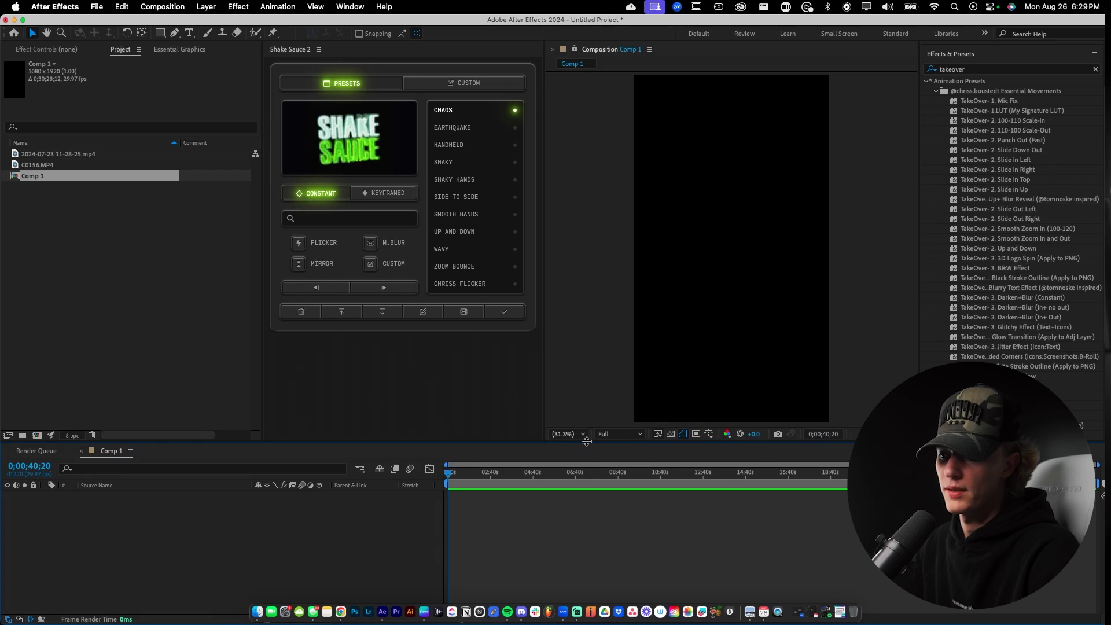
mouse_move(51, 164)
left_mouse_down()
mouse_move(61, 190)
mouse_move(60, 158)
mouse_move(75, 153)
mouse_move(49, 162)
left_mouse_up()
left_click_drag(48, 164, 76, 526)
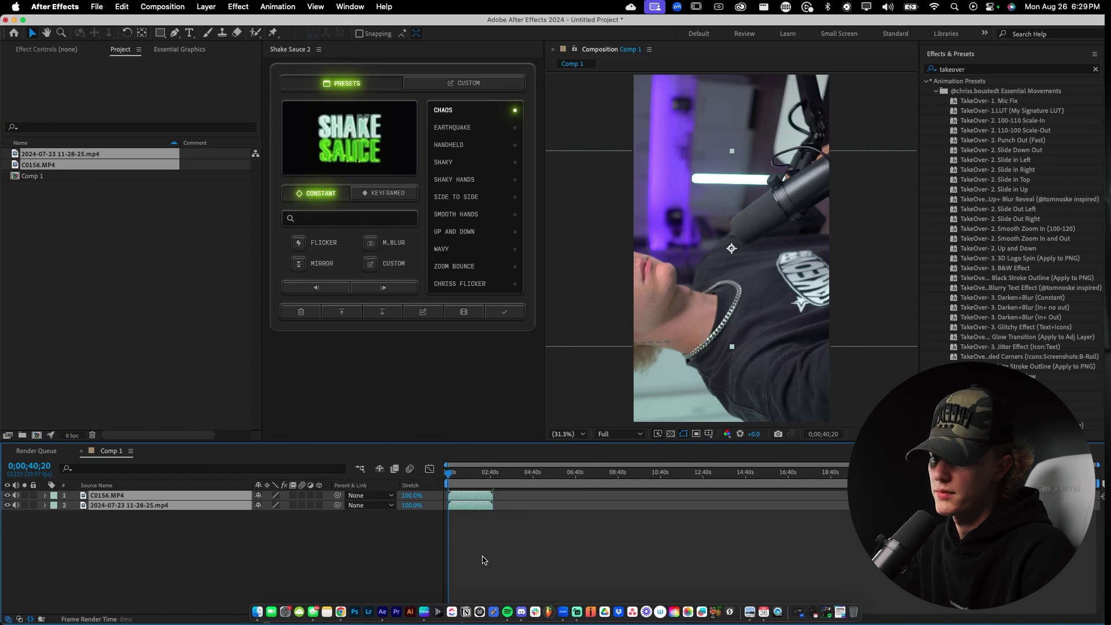
key("=")
key("=")
key("=")
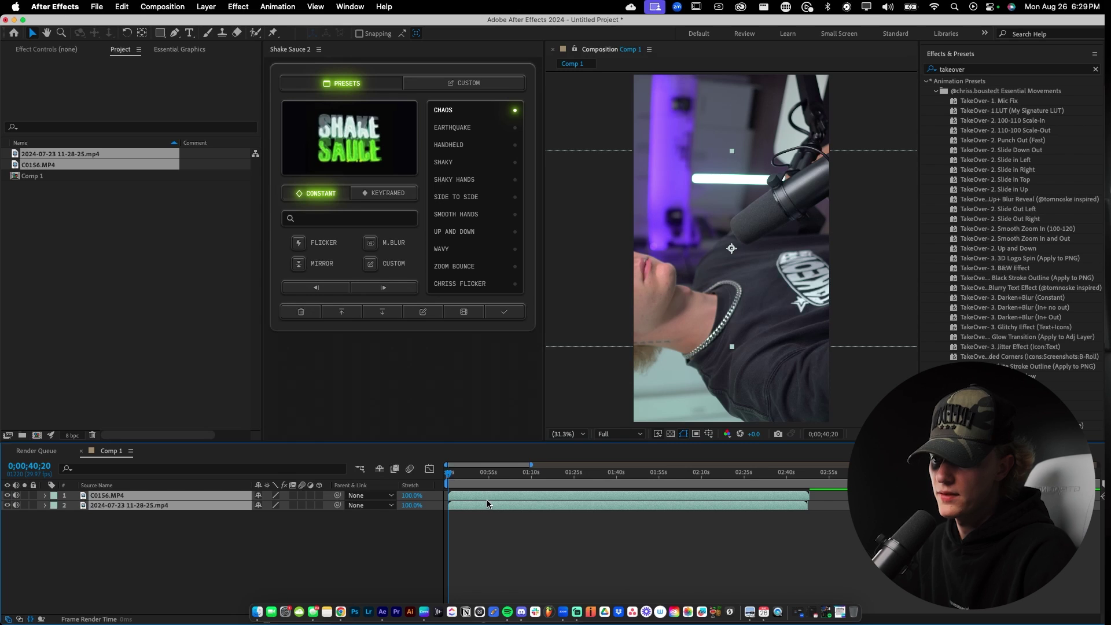
right_click(487, 503)
mouse_move(548, 410)
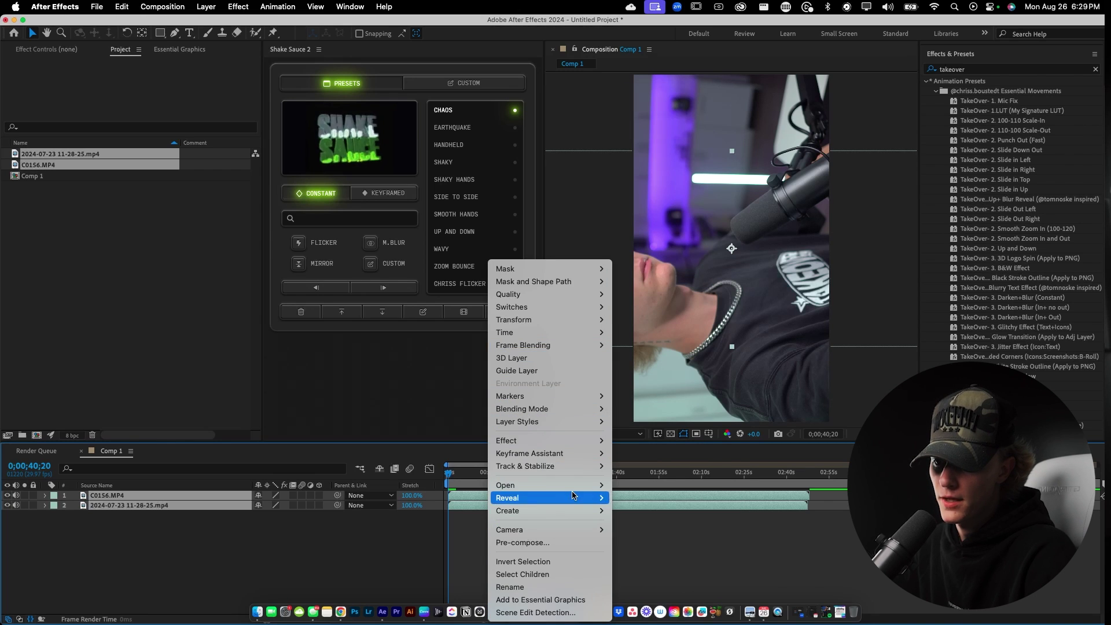
mouse_move(573, 454)
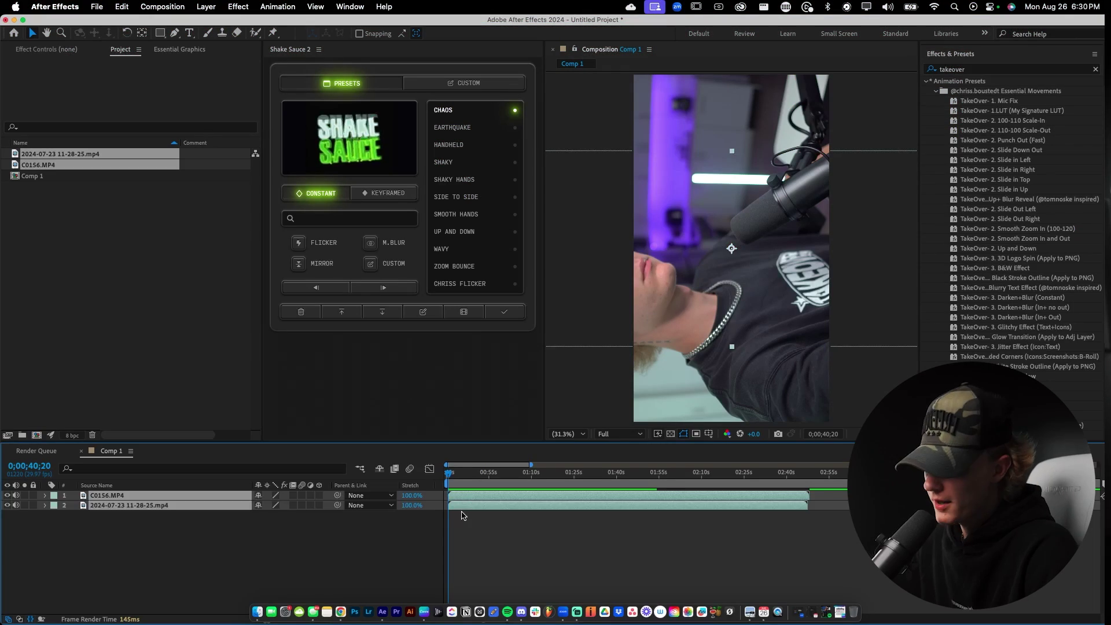
left_click(463, 517)
left_click(463, 506)
key("l")
key("l")
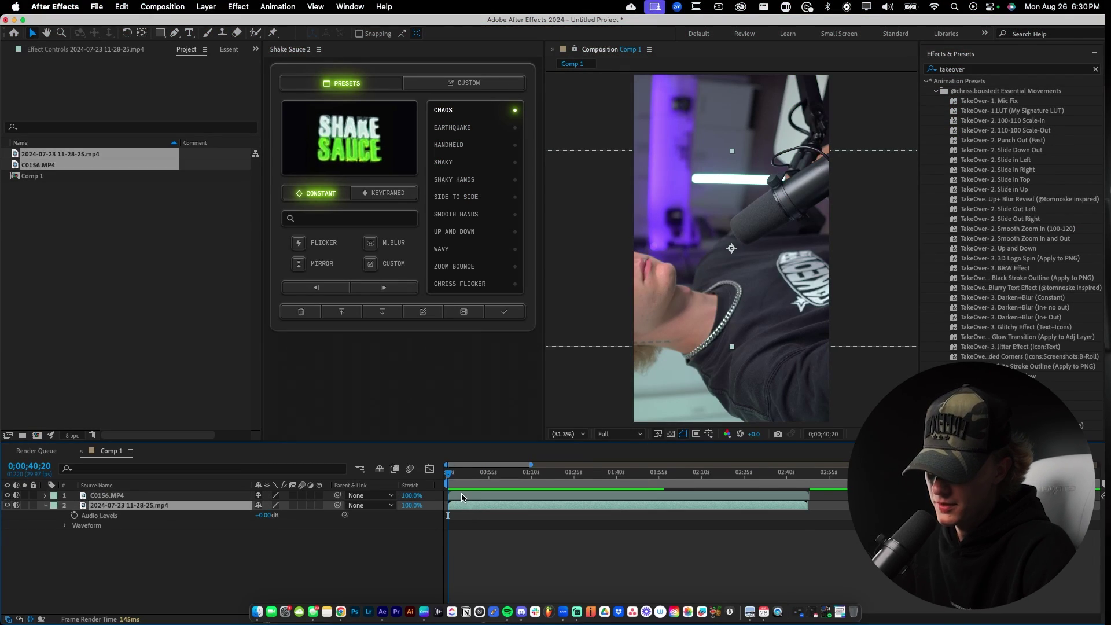
left_click(462, 496)
key("l")
key("l")
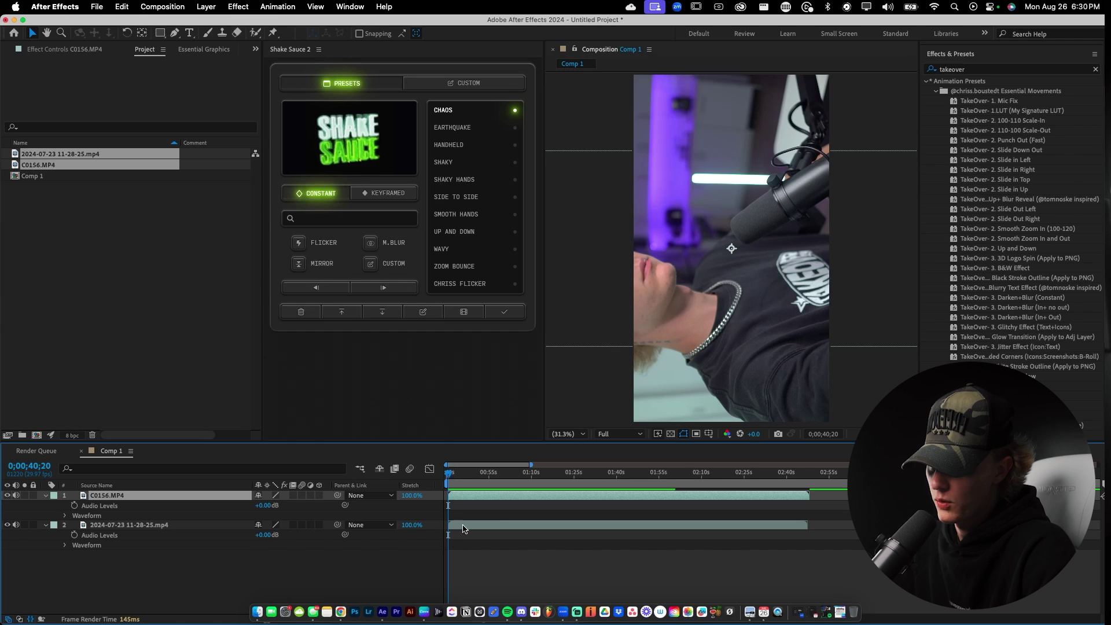
Reveal the audio waveforms of both timeline layers so they can be compared.
left_click(463, 527)
key("l")
key("l")
key("l")
left_click(454, 497)
key("l")
key("l")
key("minus")
key("equal")
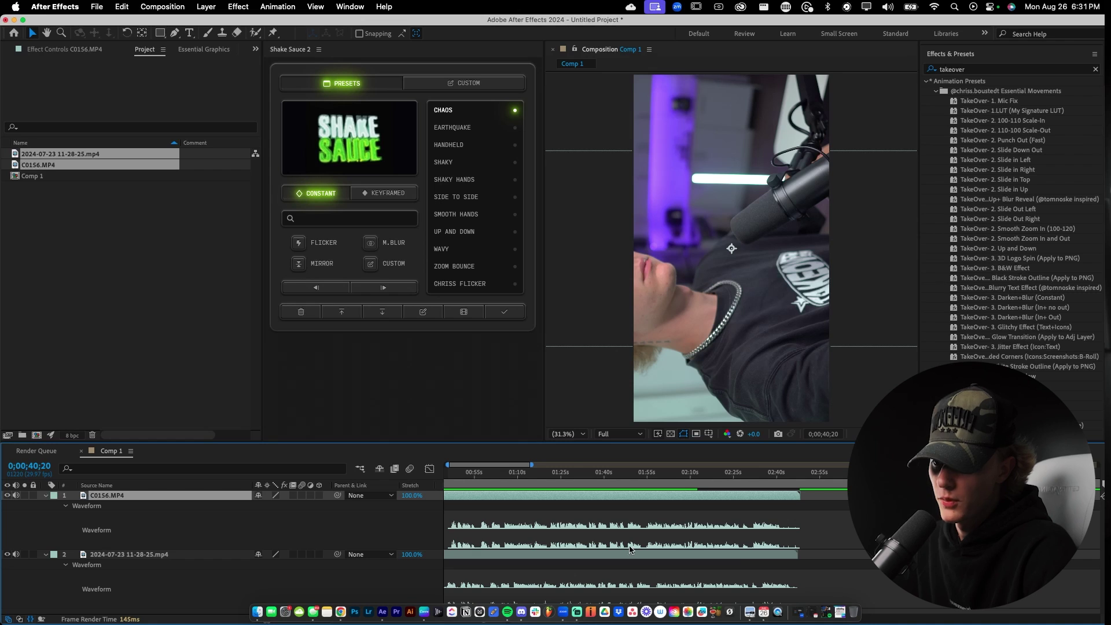
key("semicolon")
left_click_drag(733, 559, 747, 557)
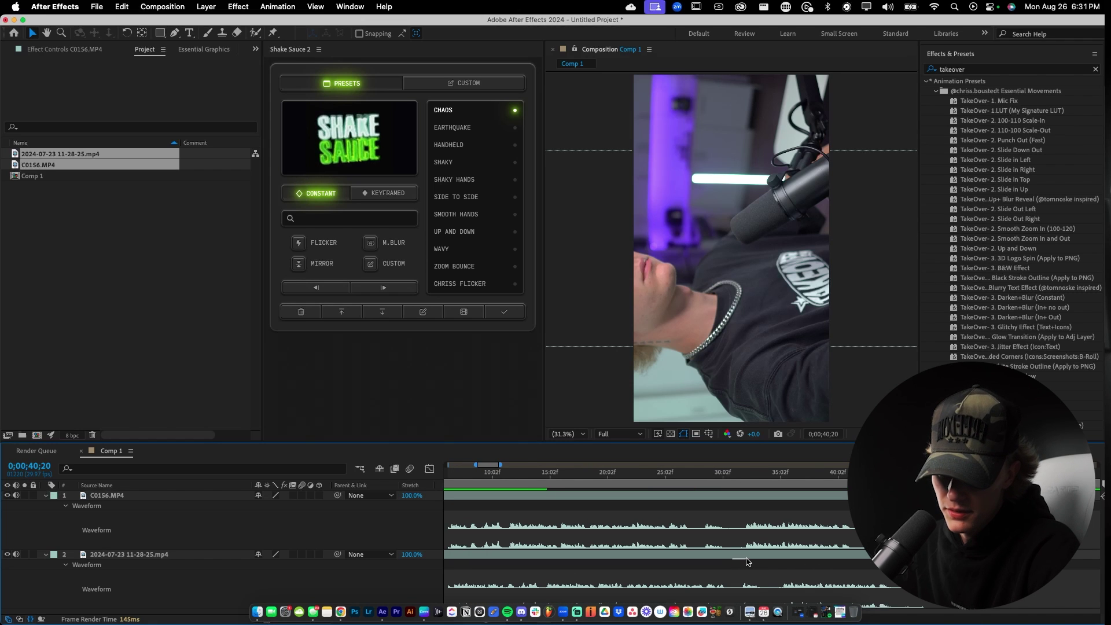
left_click_drag(704, 503, 724, 496)
scroll(737, 561, "up", 4)
left_click(856, 476)
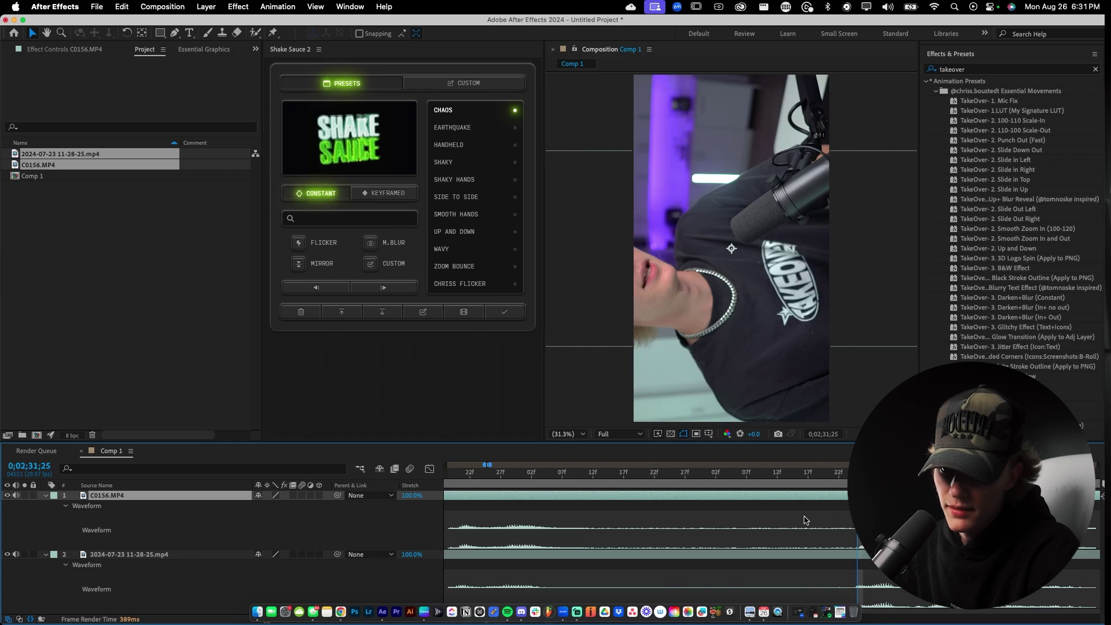
scroll(807, 521, "down", 5)
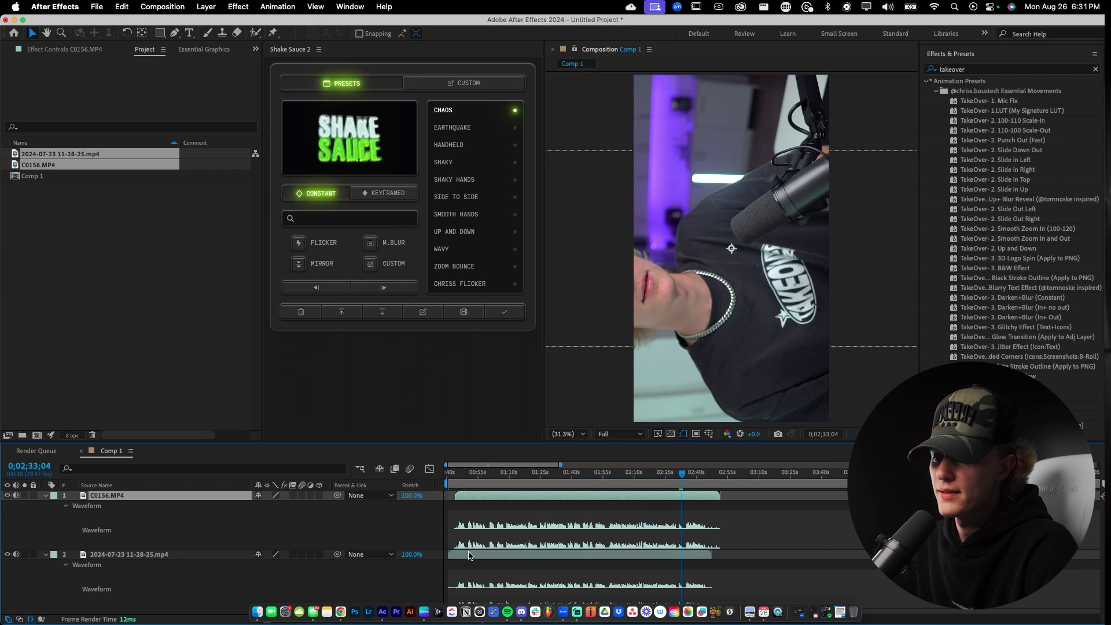
scroll(489, 537, "up", 3)
left_click(498, 557)
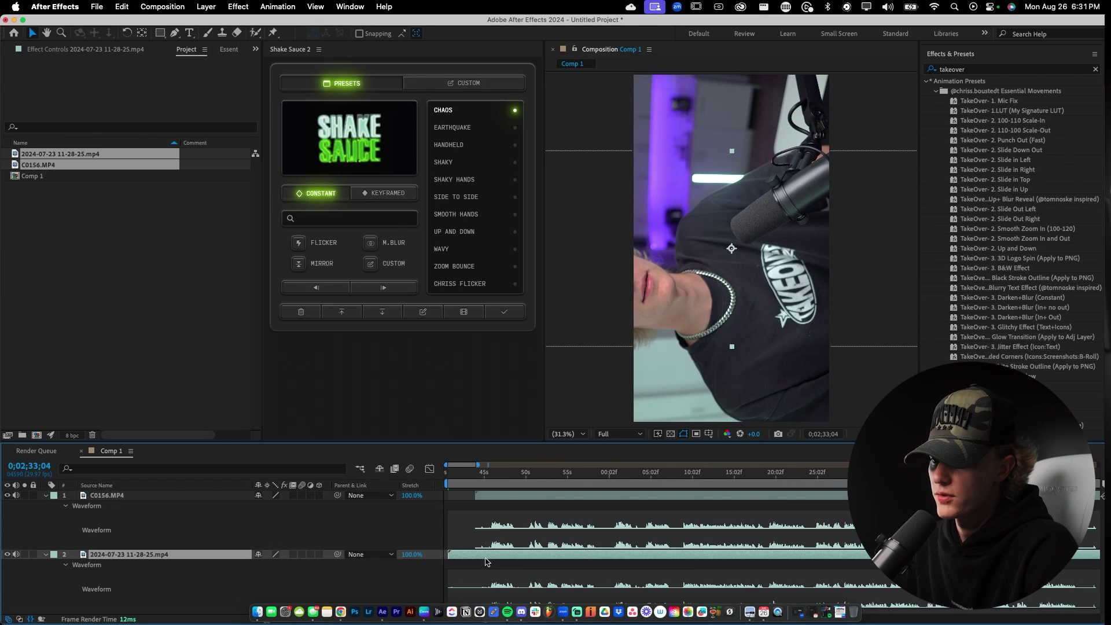
key("equal")
key("equal")
left_click(492, 479)
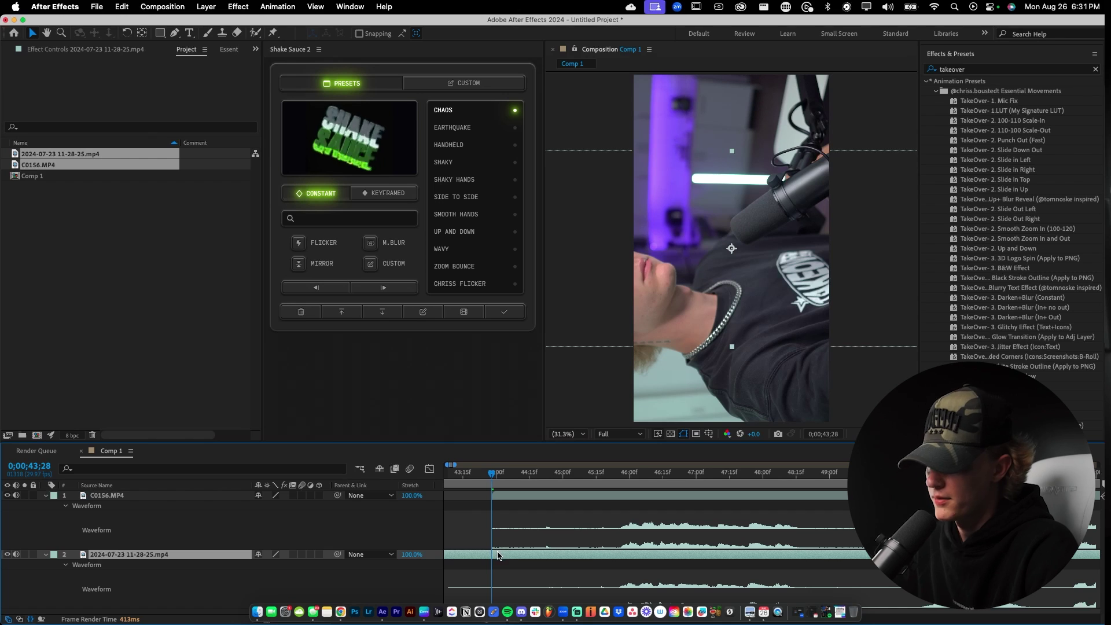
key("super+shift+d")
left_click(483, 567)
key("BackSpace")
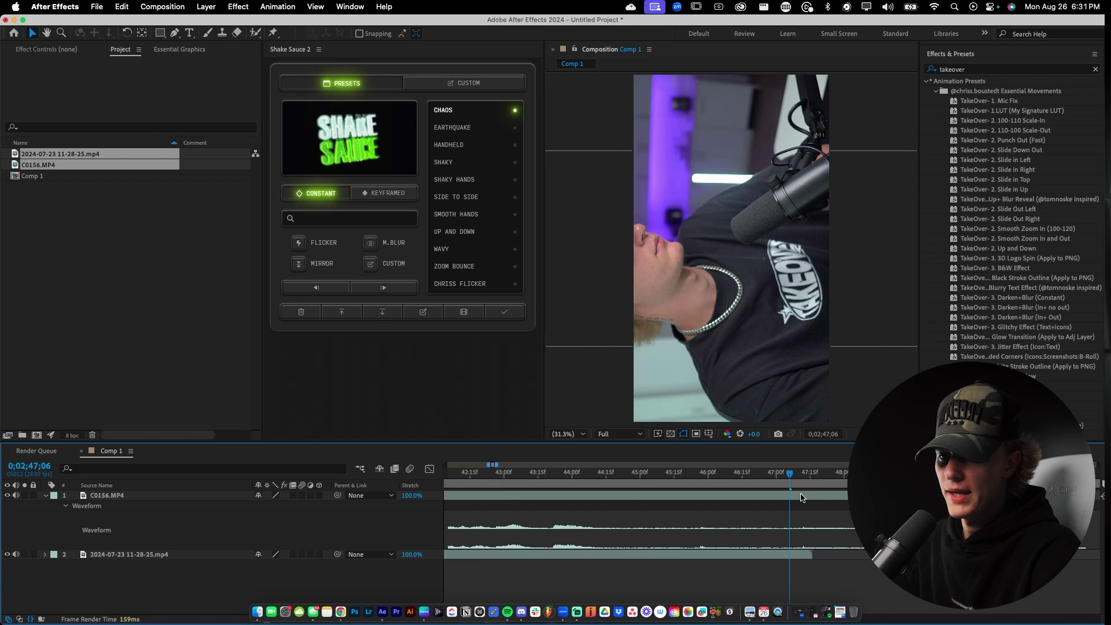
Split the C0156.MP4 layer at 0;02;47;15, where the other clip ends, and delete the excess after it.
left_click_drag(796, 475, 811, 476)
left_click(829, 496)
key("super+shift+d")
key("BackSpace")
scroll(816, 508, "down", 4)
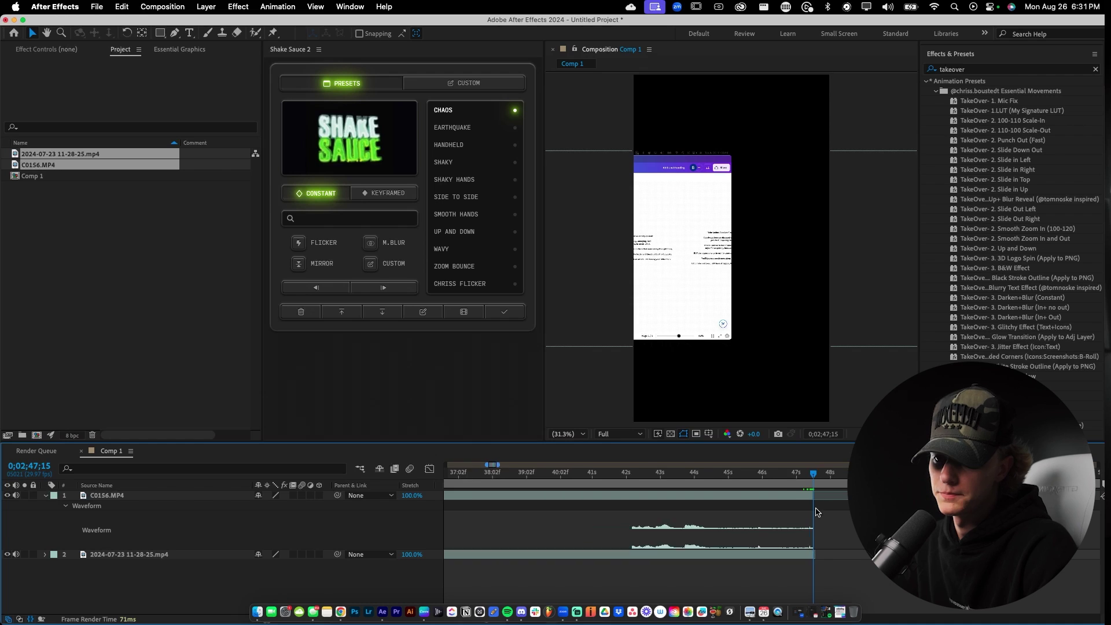
left_click(747, 556)
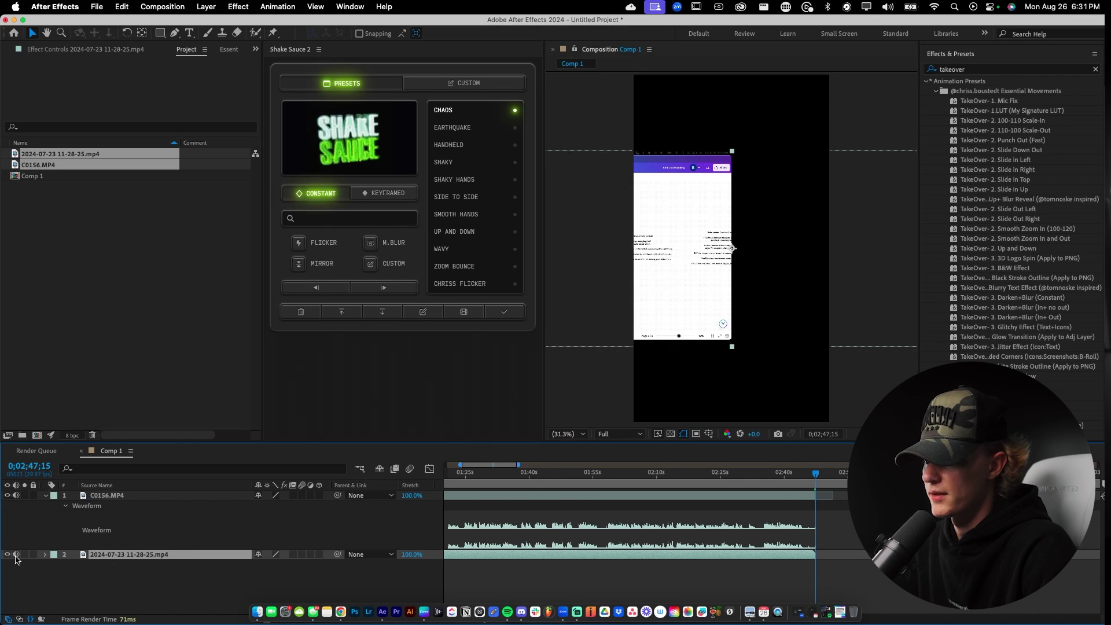
left_click(7, 555)
scroll(521, 543, "left", 5)
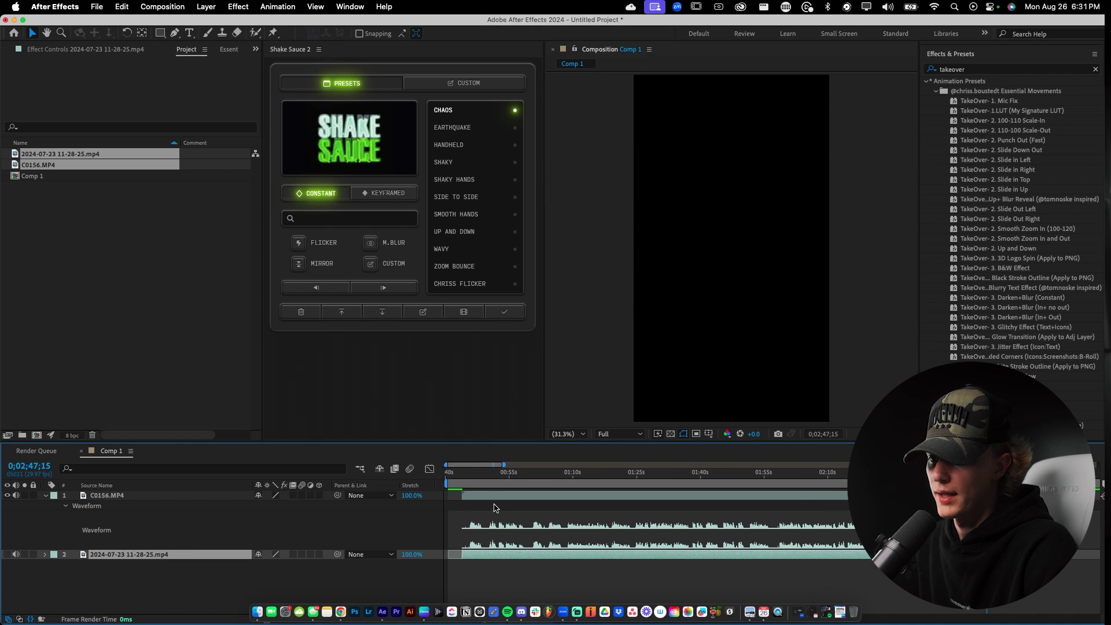
Pre-compose the two synced layers into a new composition named A-Roll.
left_click(491, 497)
right_click(501, 555)
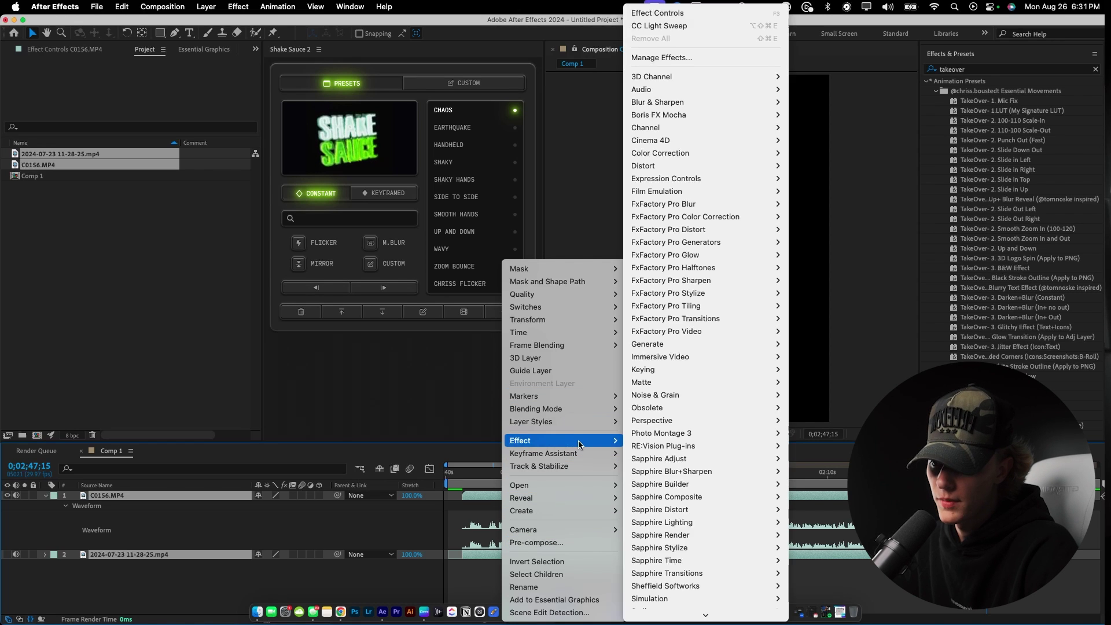
key("Escape")
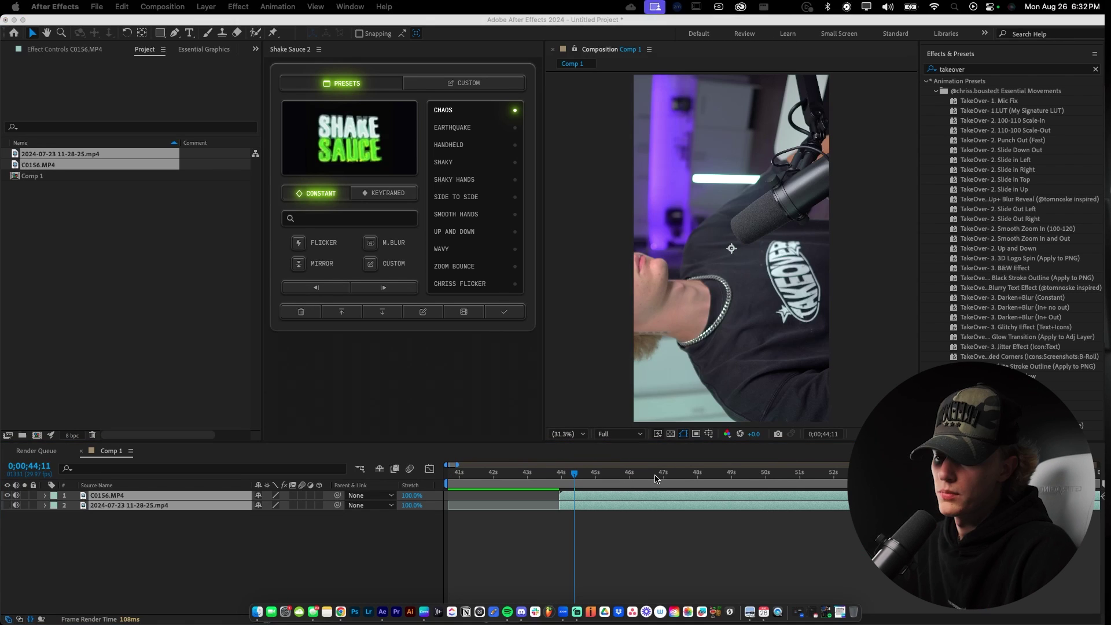
key("super+shift+c")
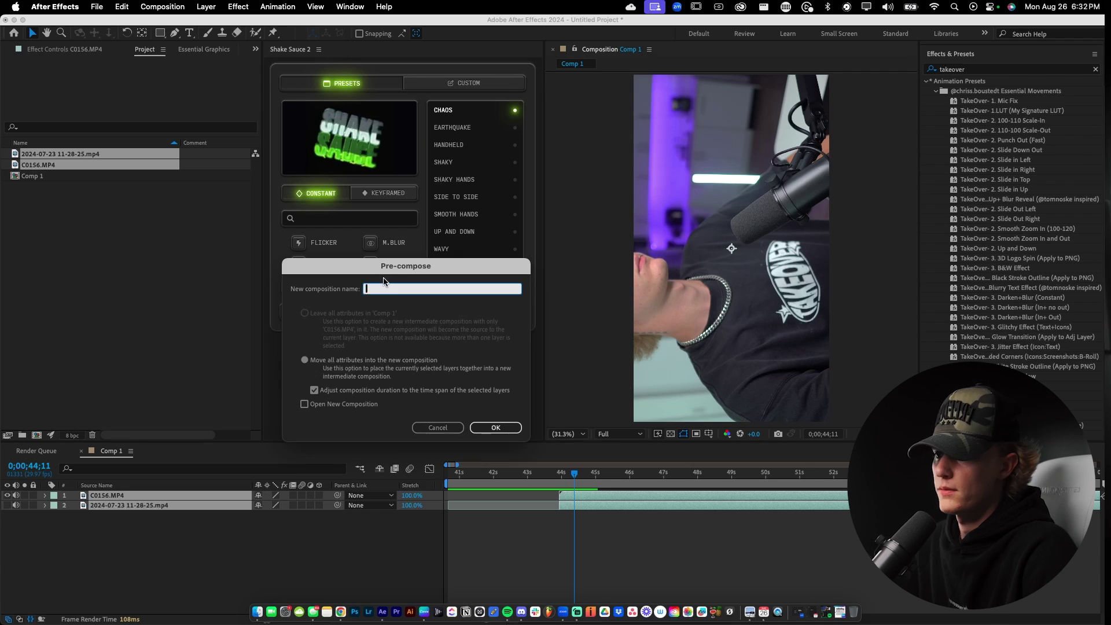
type("A-Roll")
key("Return")
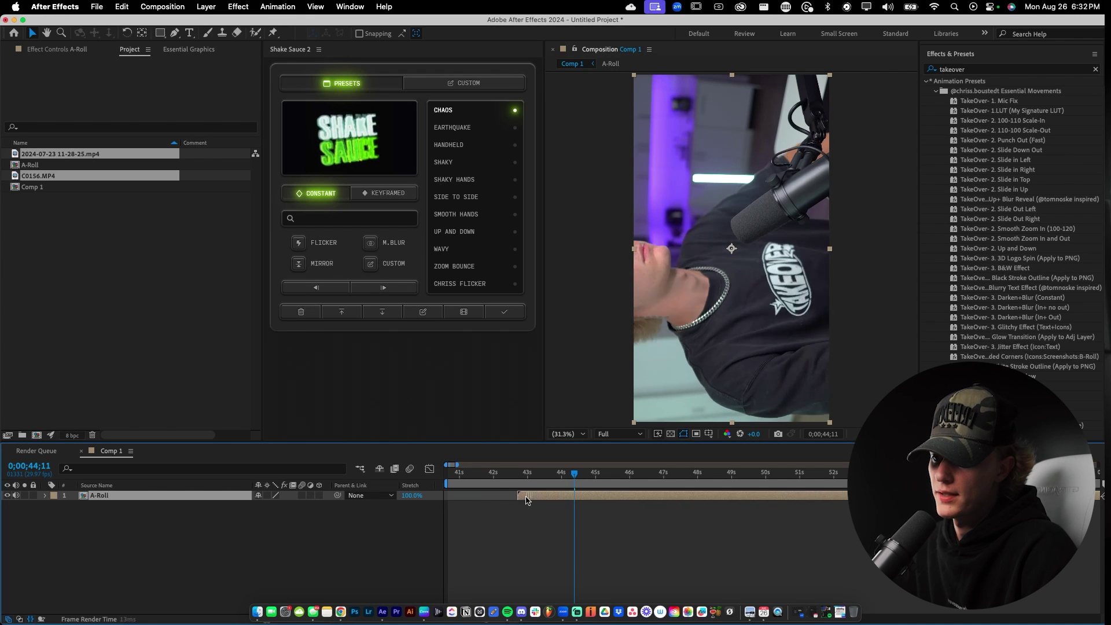
Move the A-Roll layer and the playhead to the composition start at 0;00;40;20, and open the A-Roll composition.
left_click_drag(462, 478, 429, 489)
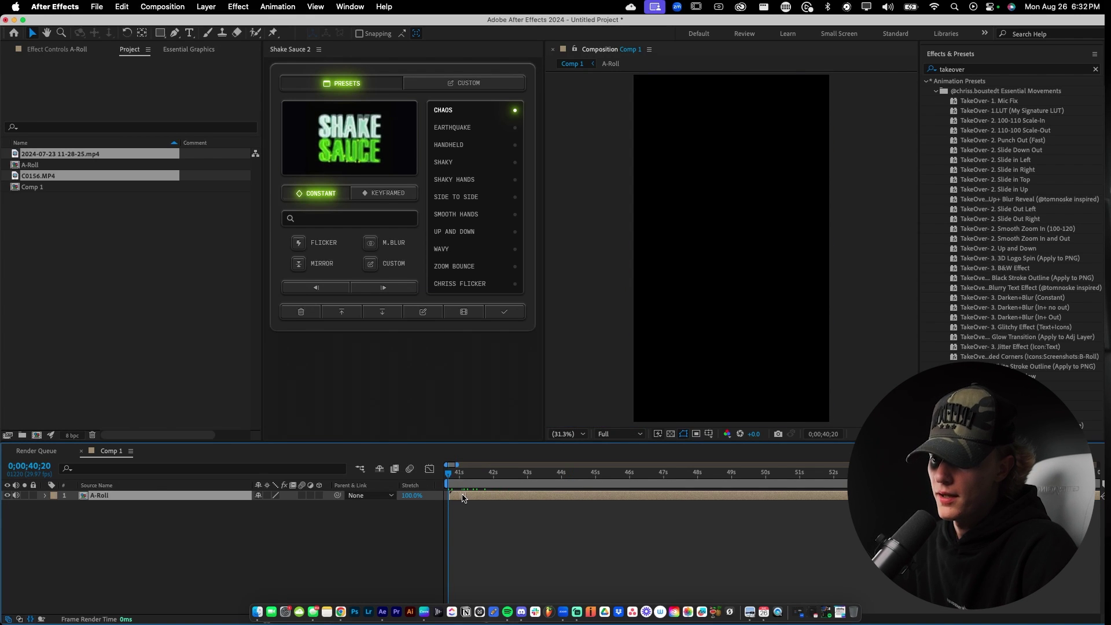
double_click(472, 499)
left_click(476, 499)
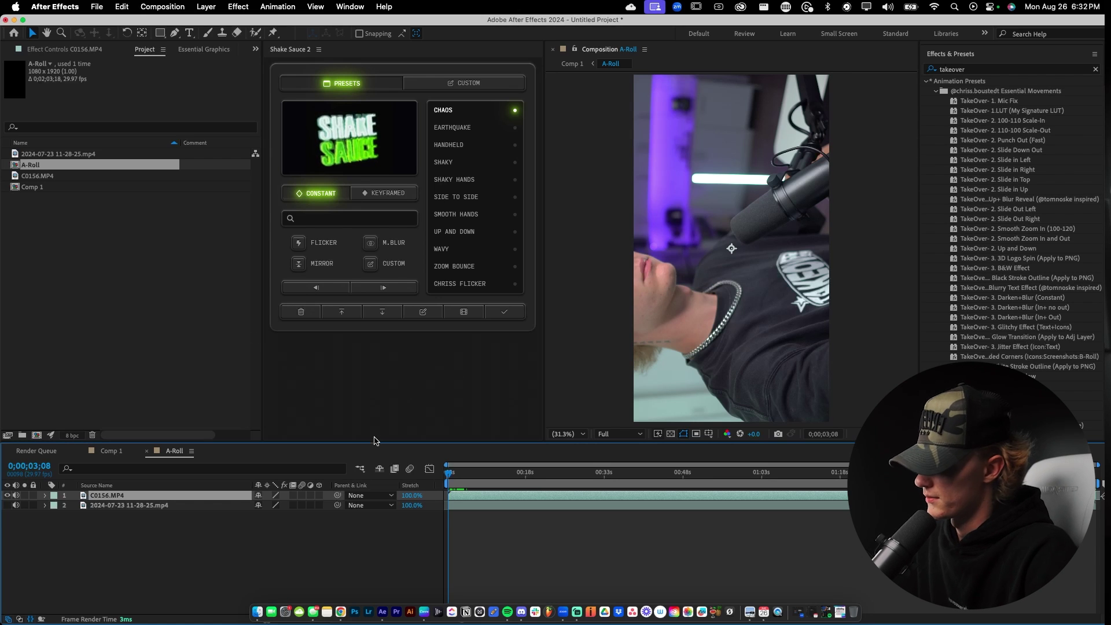
Set the rotation of the C0156.MP4 layer to 90 degrees so the footage stands upright.
key("r")
left_click(266, 505)
type("90")
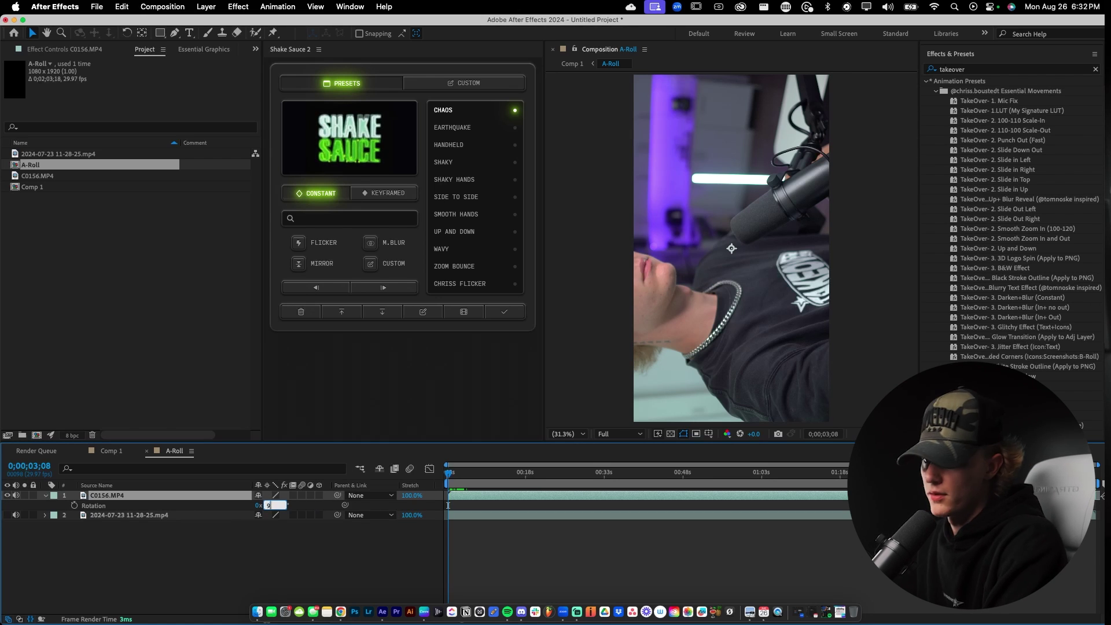
key("Return")
Scale the C0156.MP4 layer to 50% so the footage fits the vertical frame.
left_click(253, 547)
key("s")
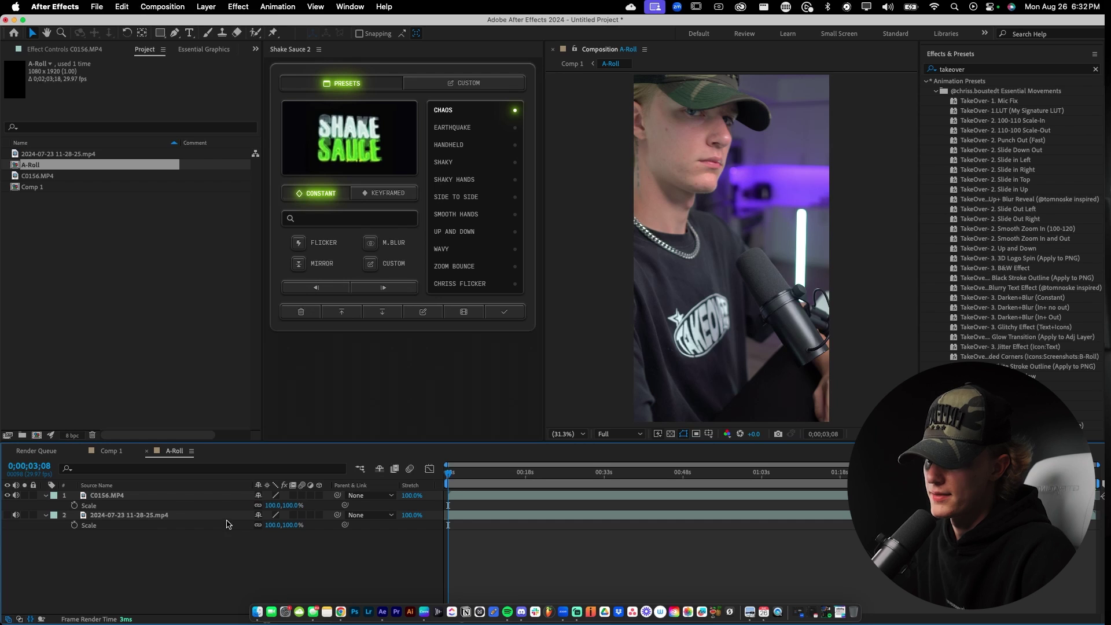
left_click(272, 505)
type("50")
key("Return")
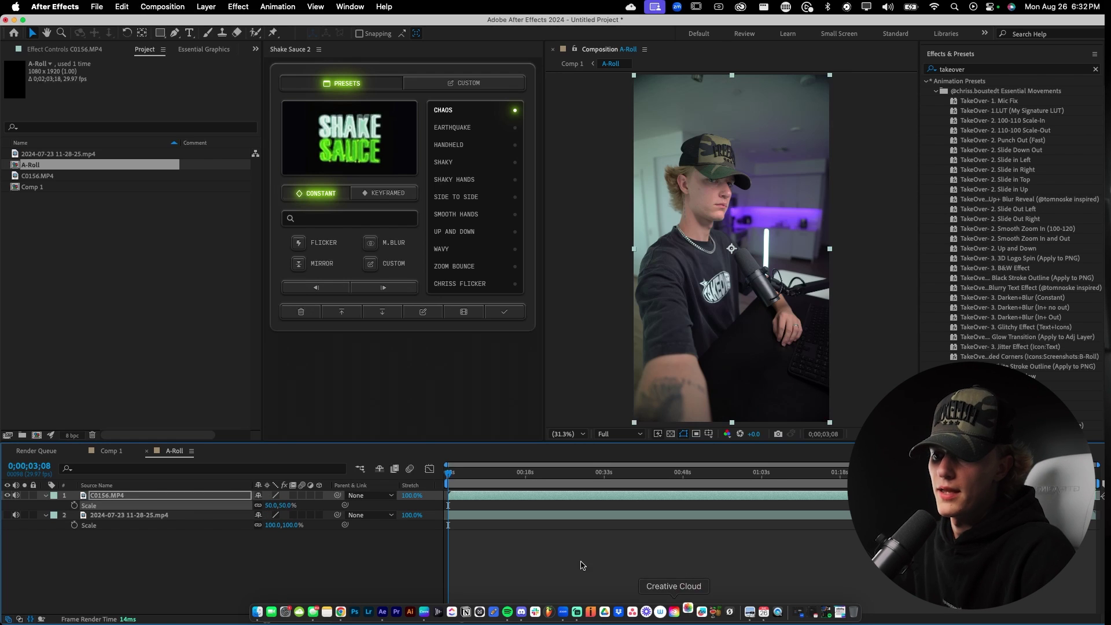
Return to Comp 1 and apply the TakeOver- 1.LUT (My Signature LUT) preset to the A-Roll layer.
left_click(110, 450)
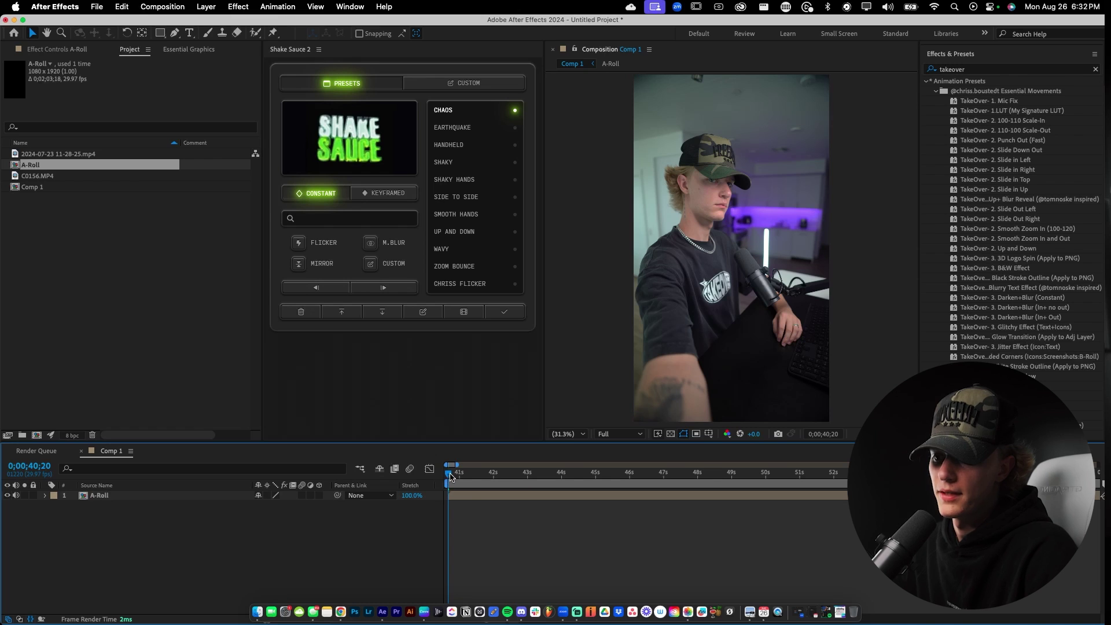
left_click(485, 495)
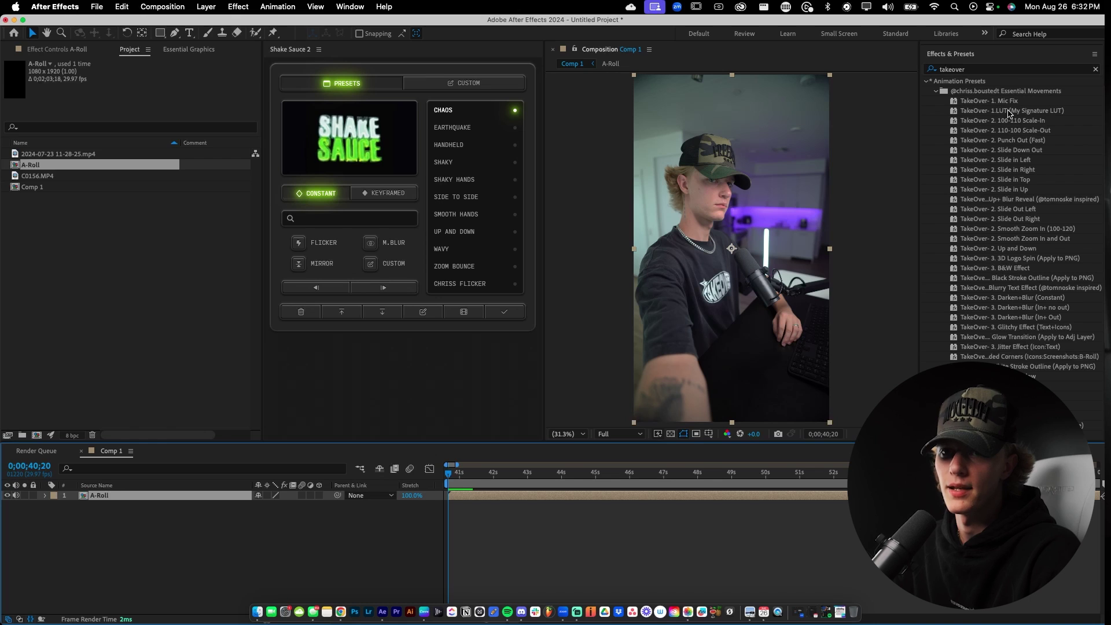
left_click(984, 69)
type("takeover")
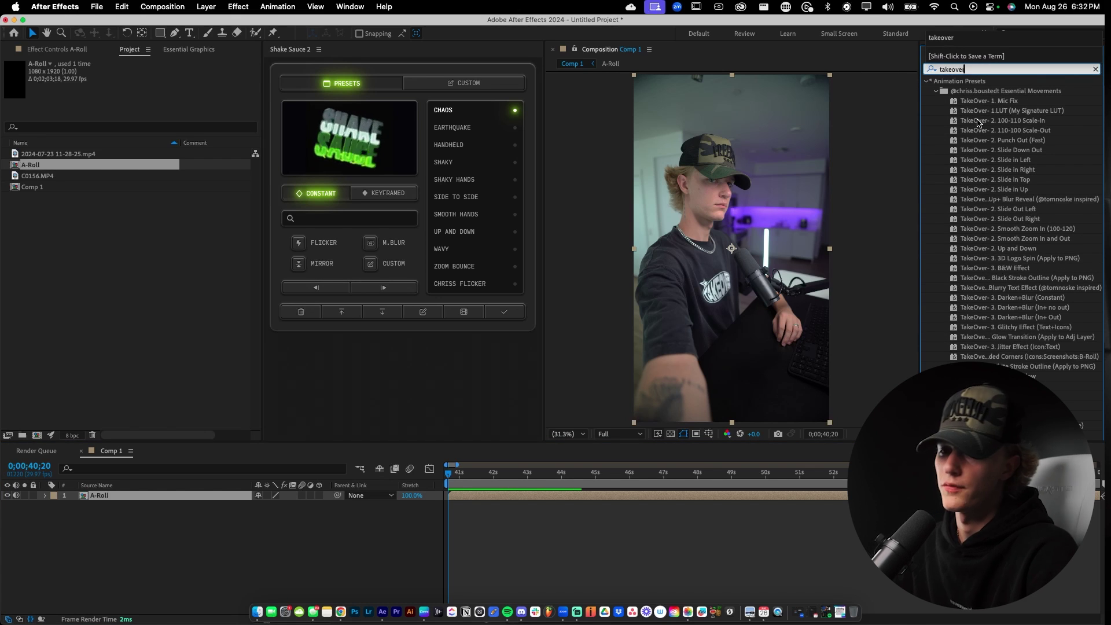
left_click(1004, 116)
left_click_drag(1005, 114, 483, 501)
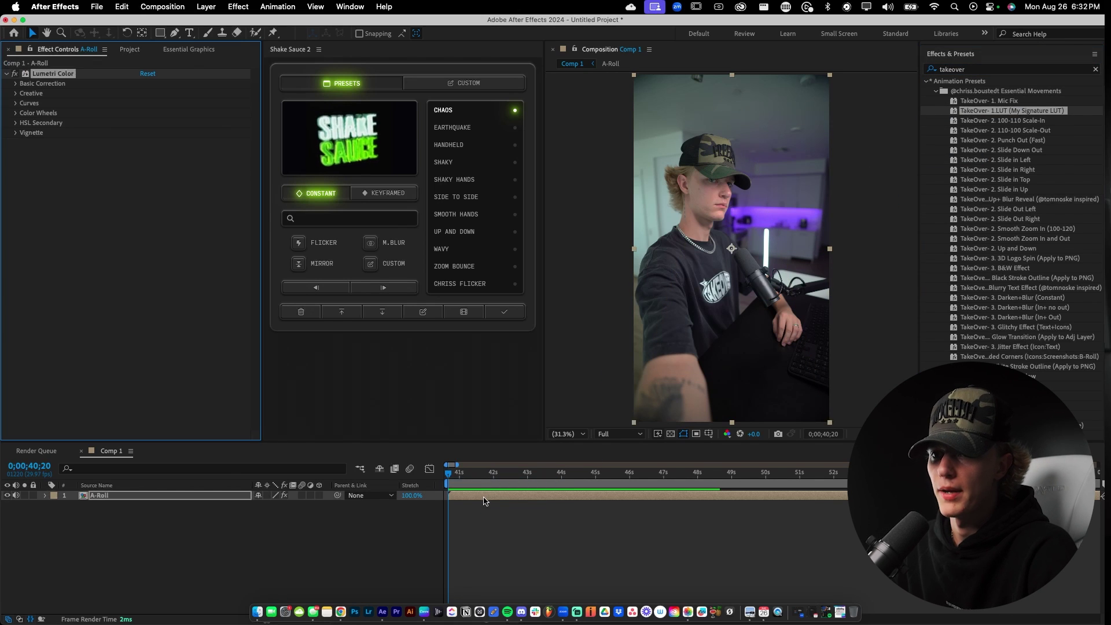
left_click(187, 259)
left_click(580, 475)
left_click(596, 476)
key("Home")
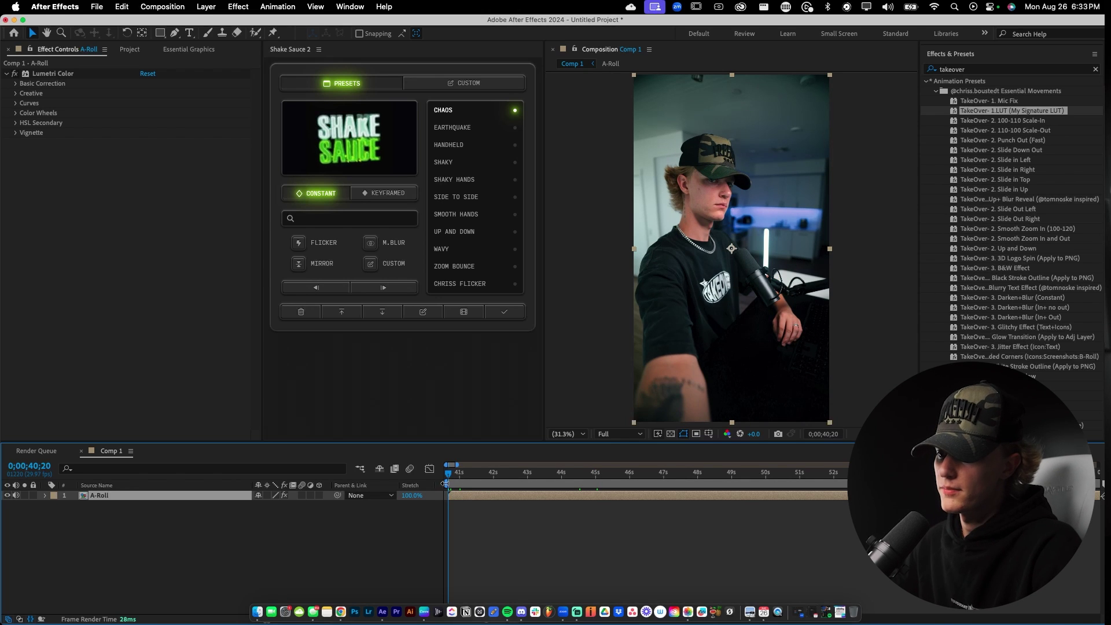
Split the A-Roll layer at two points around 41 seconds, delete the piece between the cuts and close the gap.
left_click_drag(462, 481, 483, 498)
key("super+shift+d")
key("super+shift+d")
left_click(488, 506)
key("Delete")
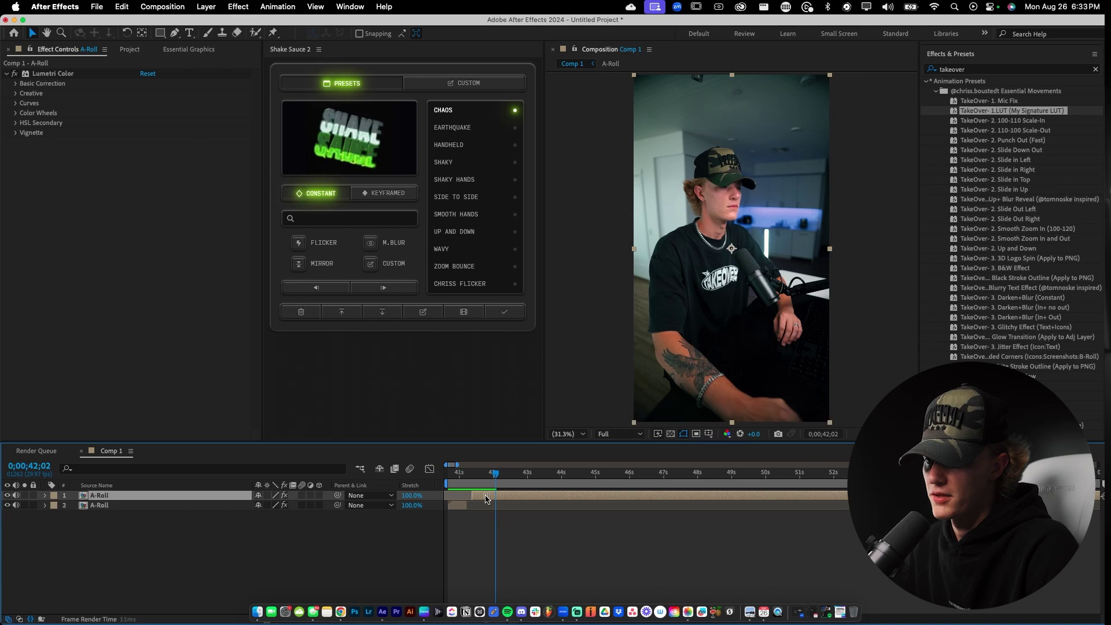
scroll(483, 498, "up", 5)
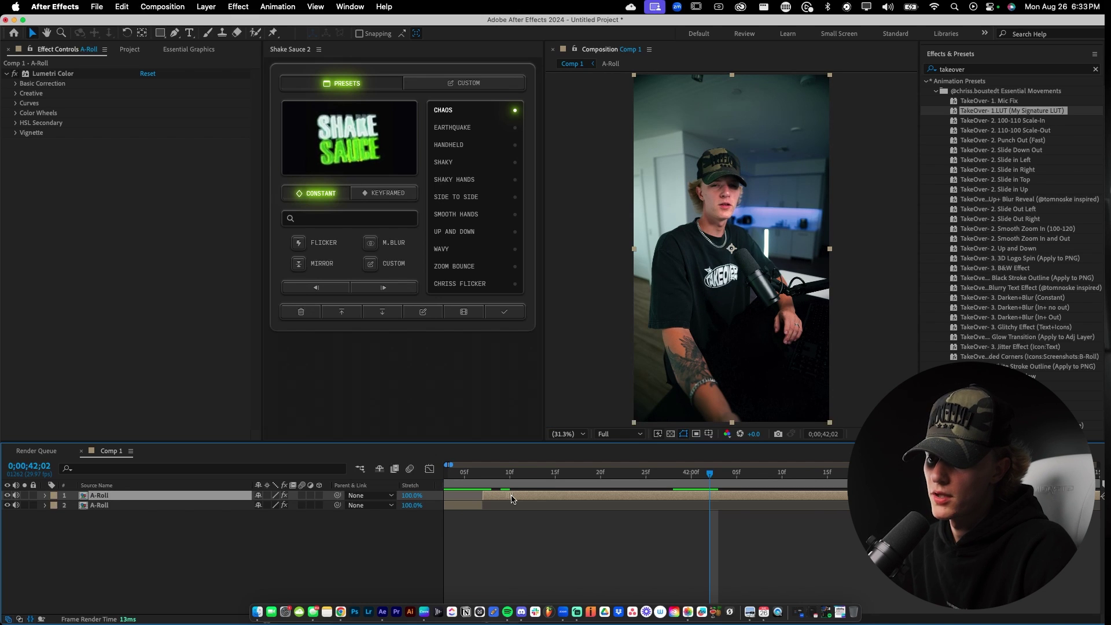
scroll(523, 503, "down", 5)
left_click(471, 482)
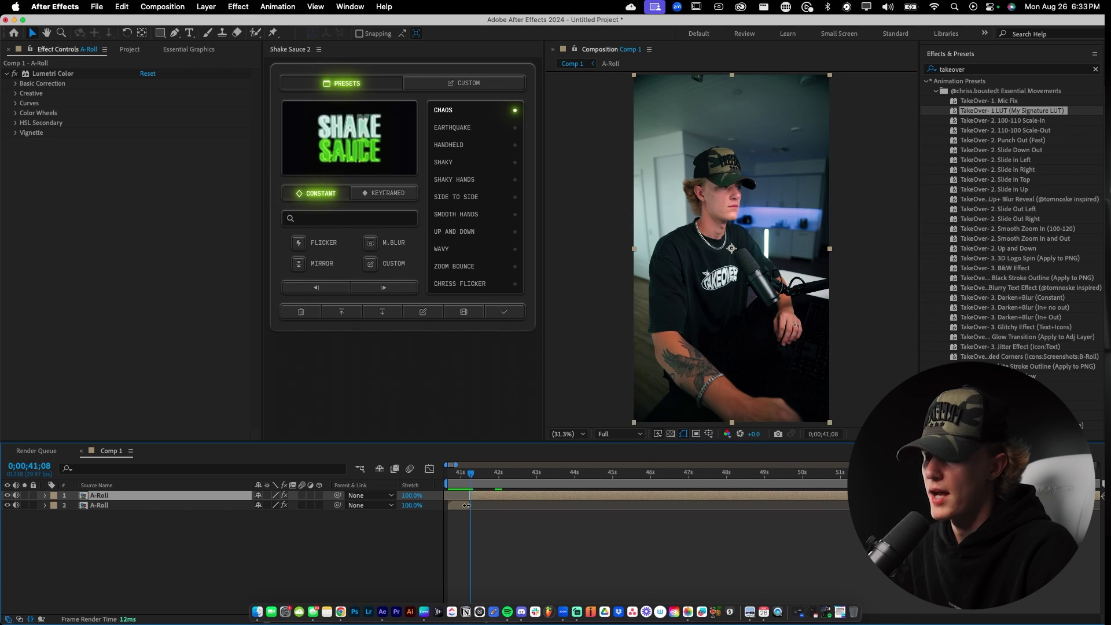
left_click(486, 517)
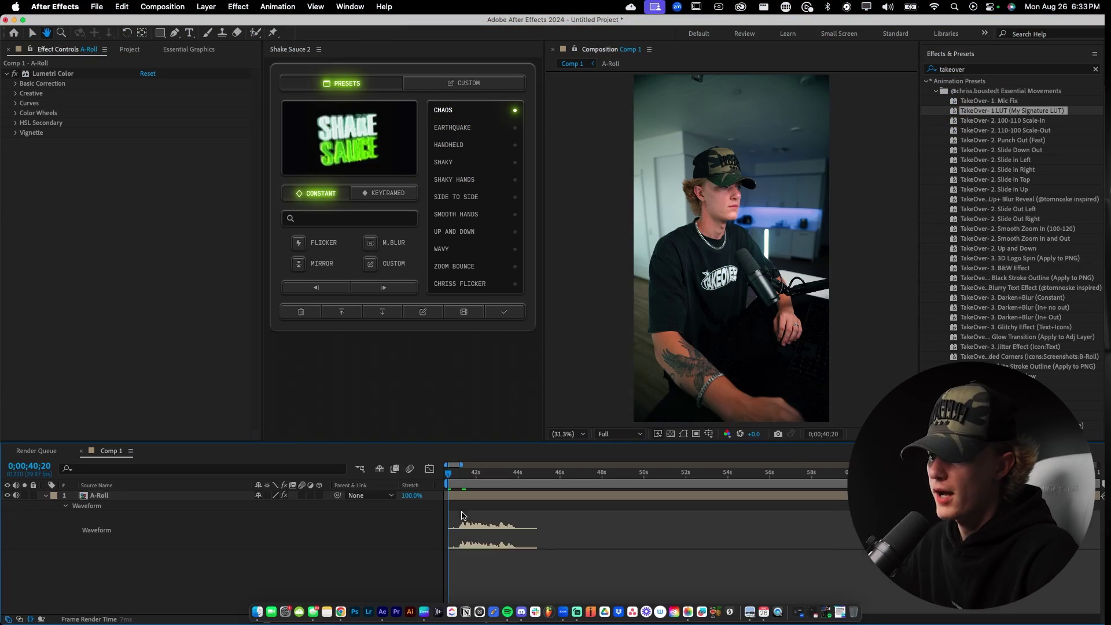
Set the composition preview resolution to Quarter.
key("v")
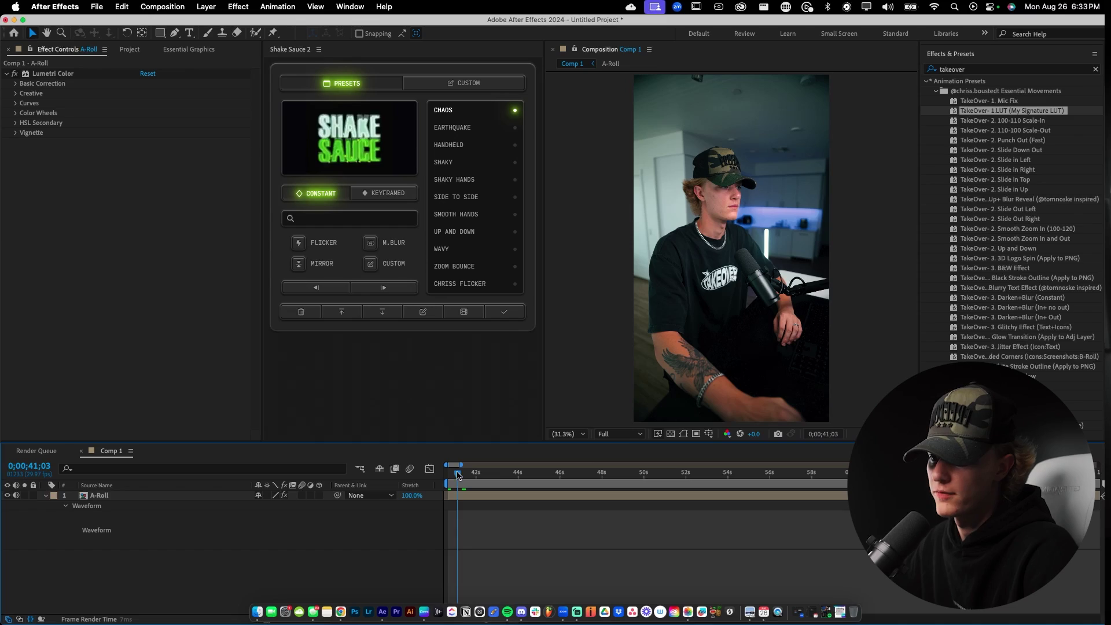
left_click(618, 433)
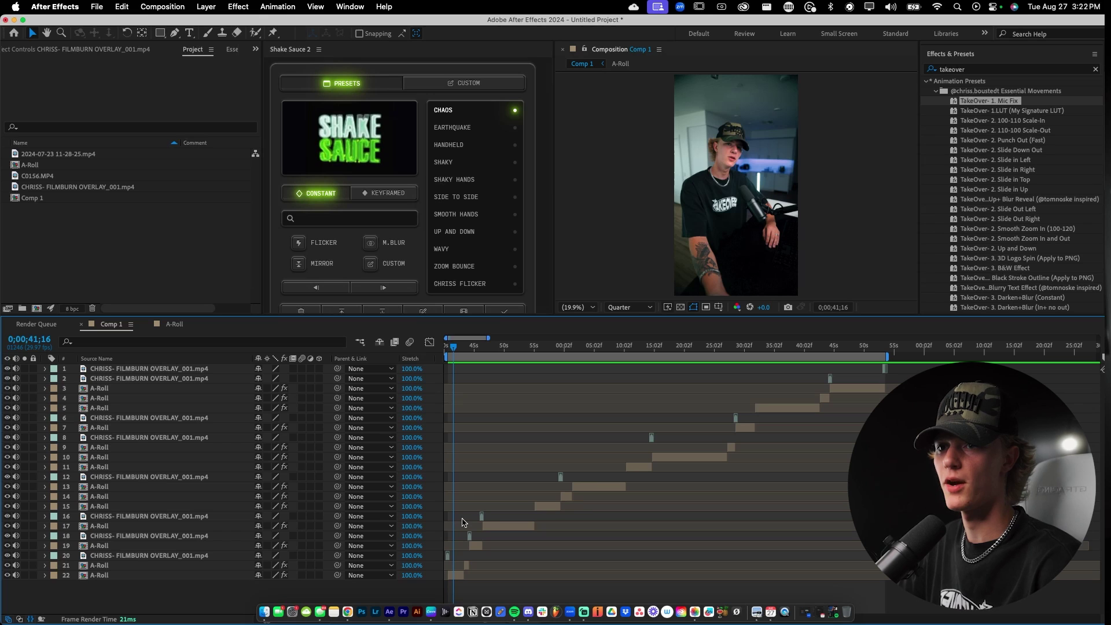
Scale the opening A-Roll clip, layer 22, to 123% and play back the cut into the following clip.
left_click_drag(484, 315, 455, 276)
scroll(468, 424, "up", 3)
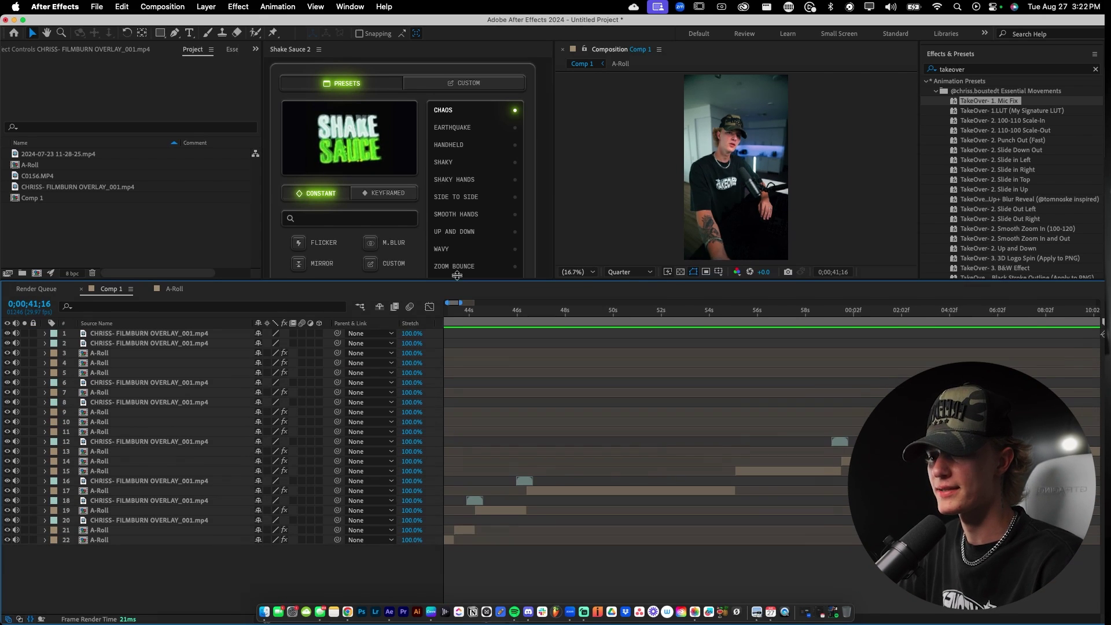
scroll(483, 447, "up", 2)
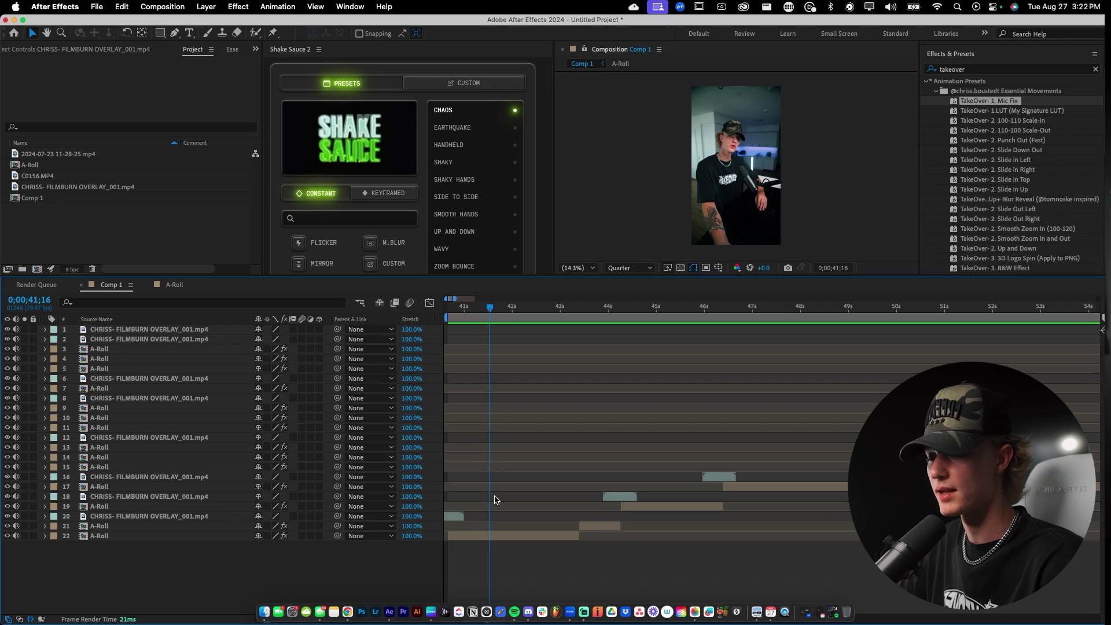
left_click(509, 534)
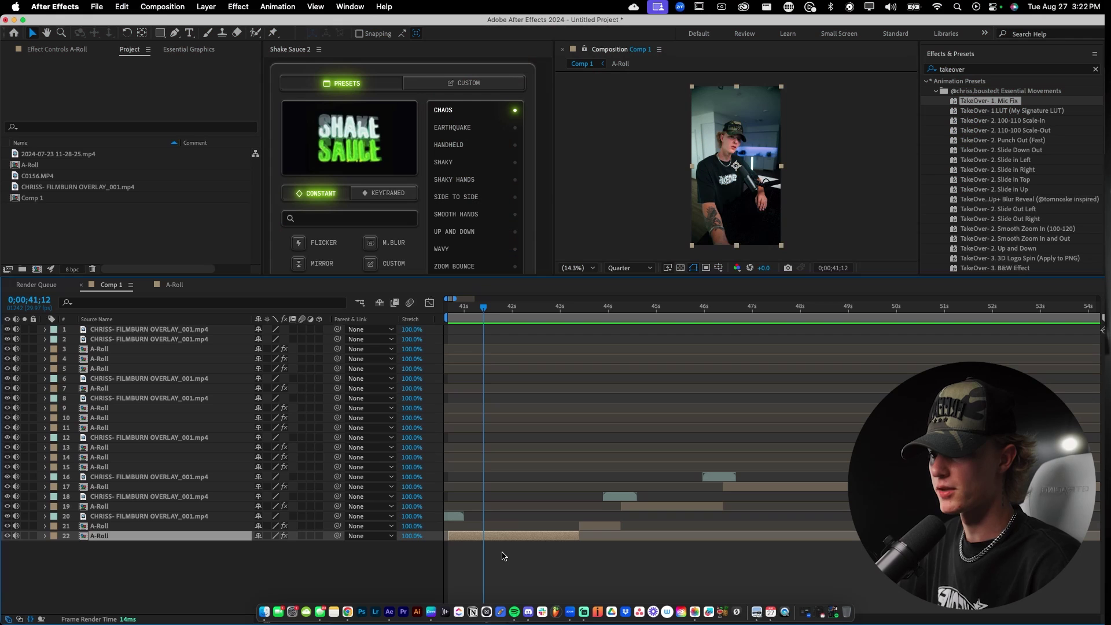
key("s")
left_click_drag(274, 546, 288, 548)
key("space")
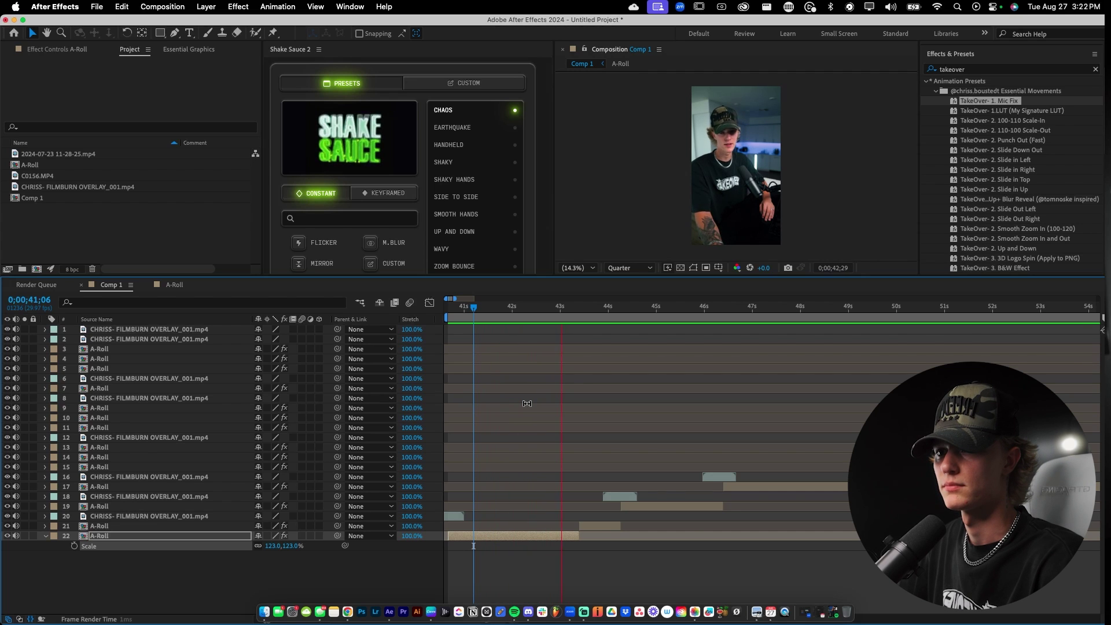
key("space")
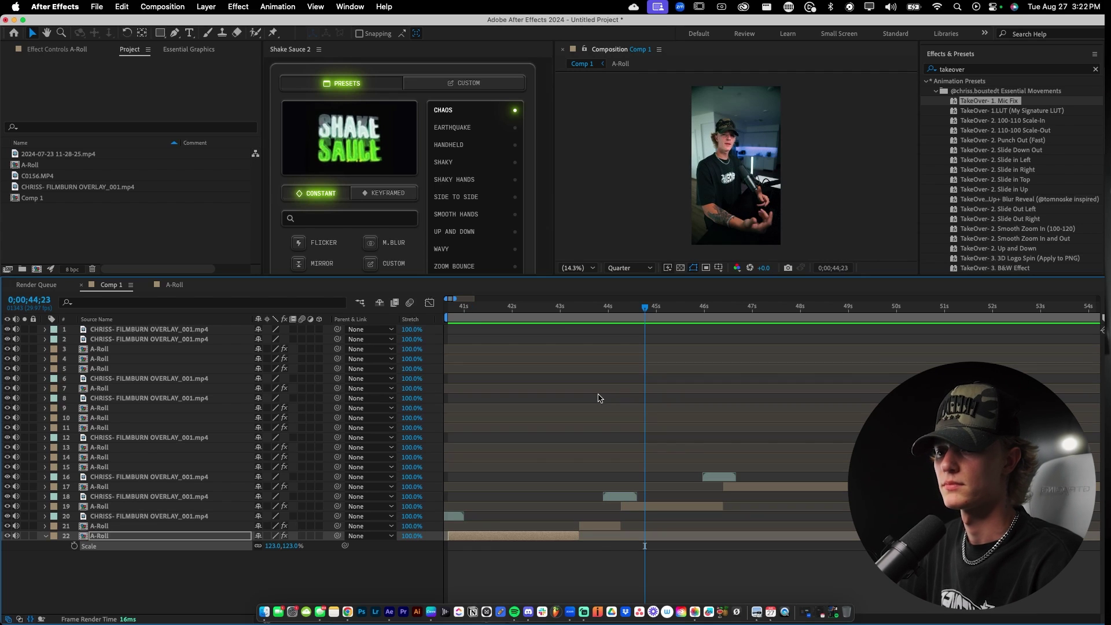
left_click_drag(548, 310, 585, 310)
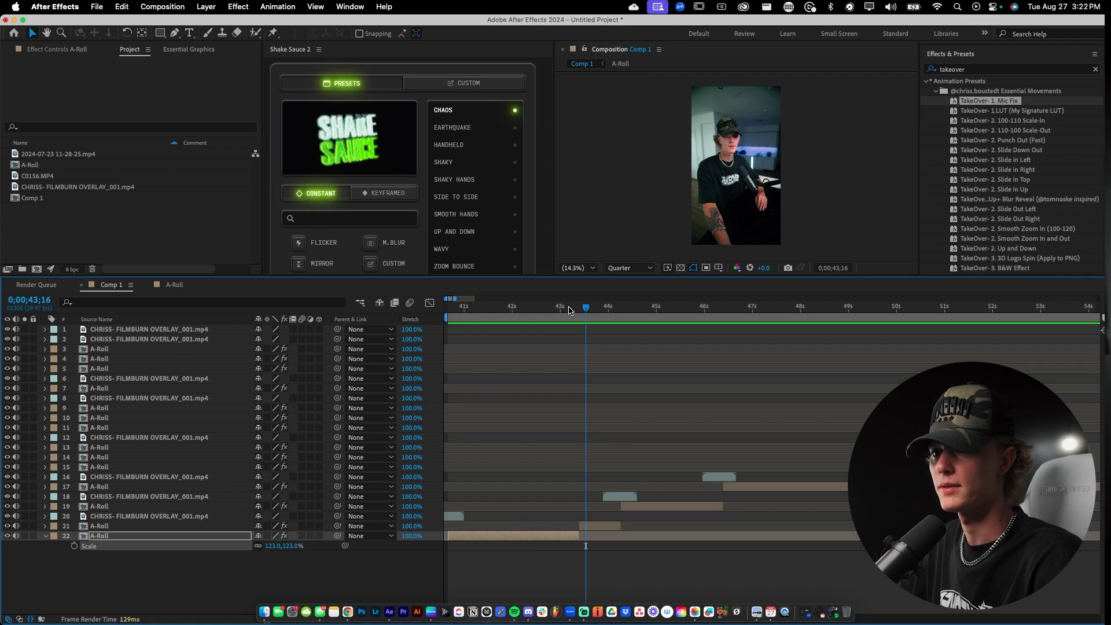
Add a 100% Scale keyframe to the A-Roll clip on layer 17 and align it with the start of the clip.
key("minus")
key("minus")
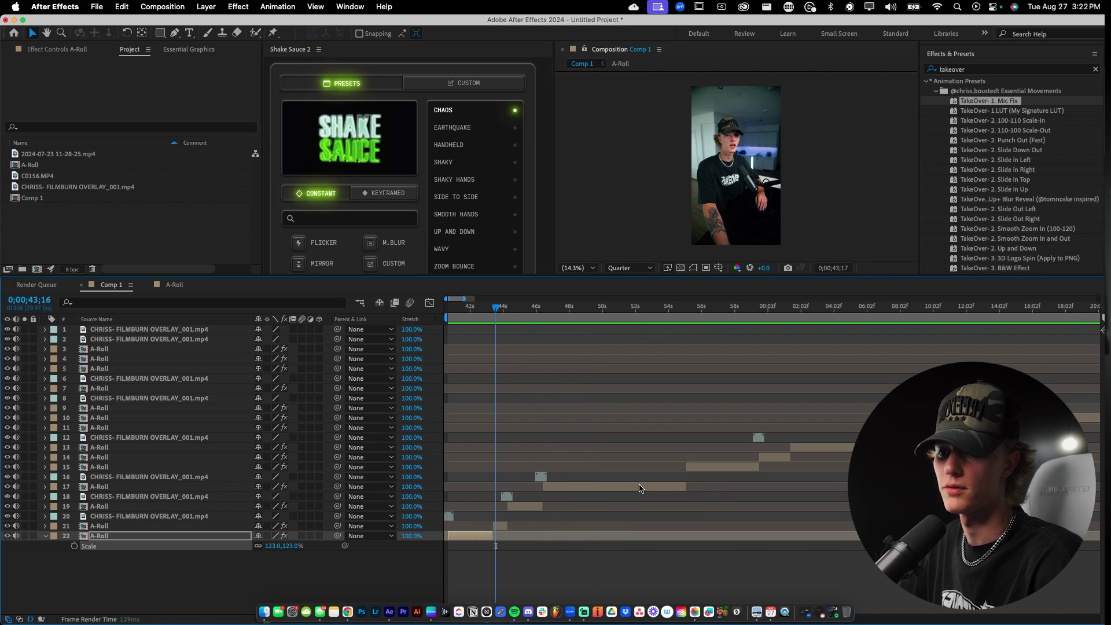
left_click(529, 308)
left_click(547, 310)
left_click(577, 490)
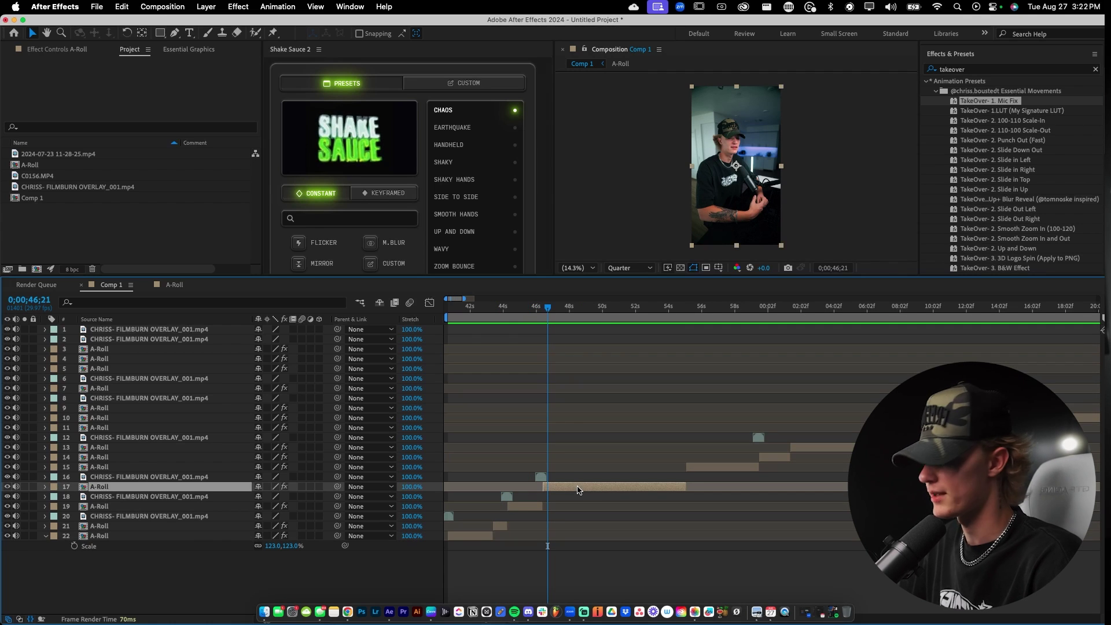
key("s")
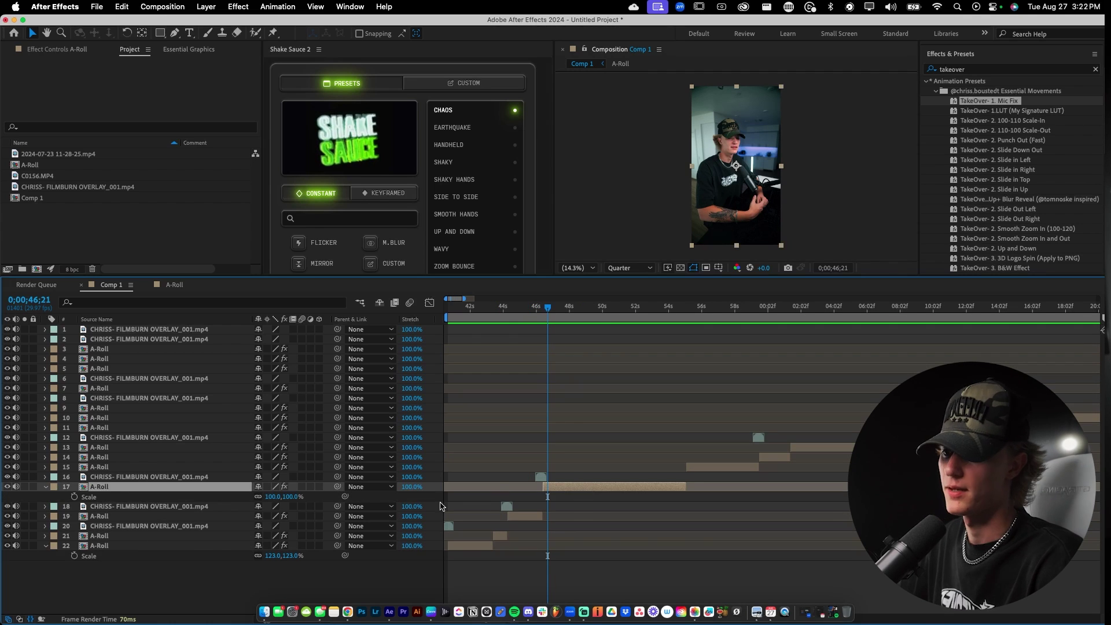
left_click(75, 498)
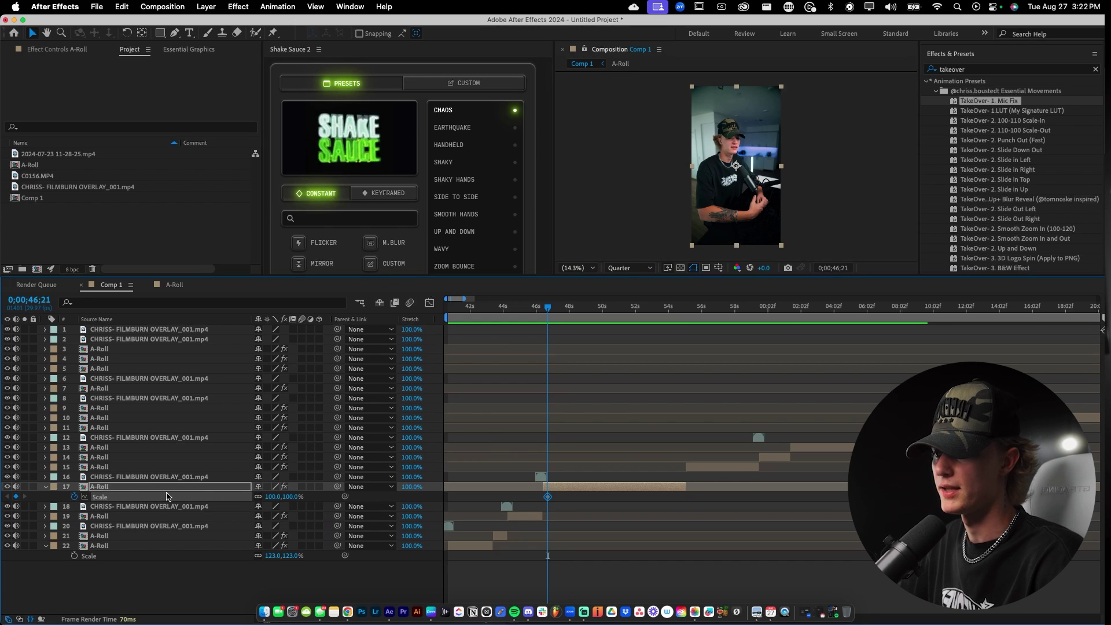
left_click_drag(547, 496, 543, 497)
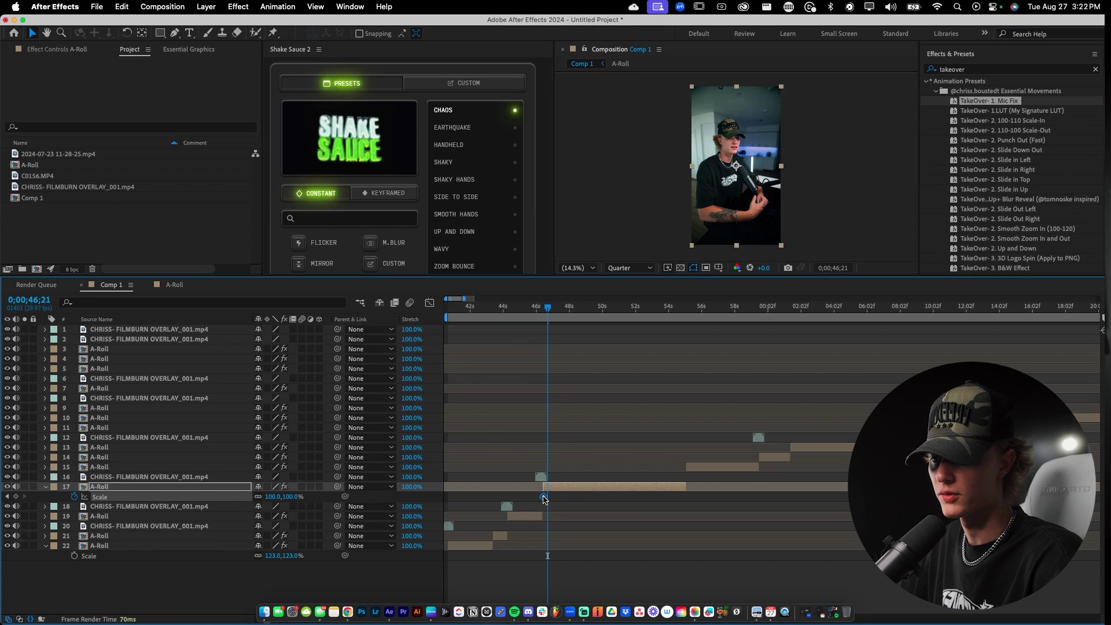
Add a 113% Scale keyframe to layer 17, and move both Scale keyframes slightly beyond the clip's start and end.
left_click(584, 306)
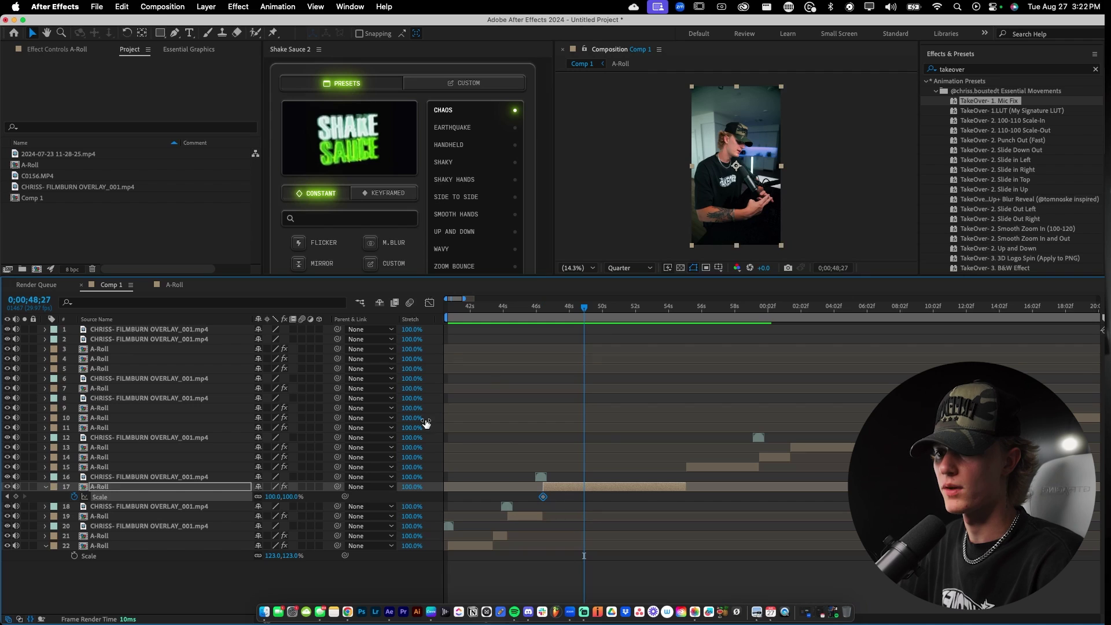
left_click_drag(272, 496, 279, 498)
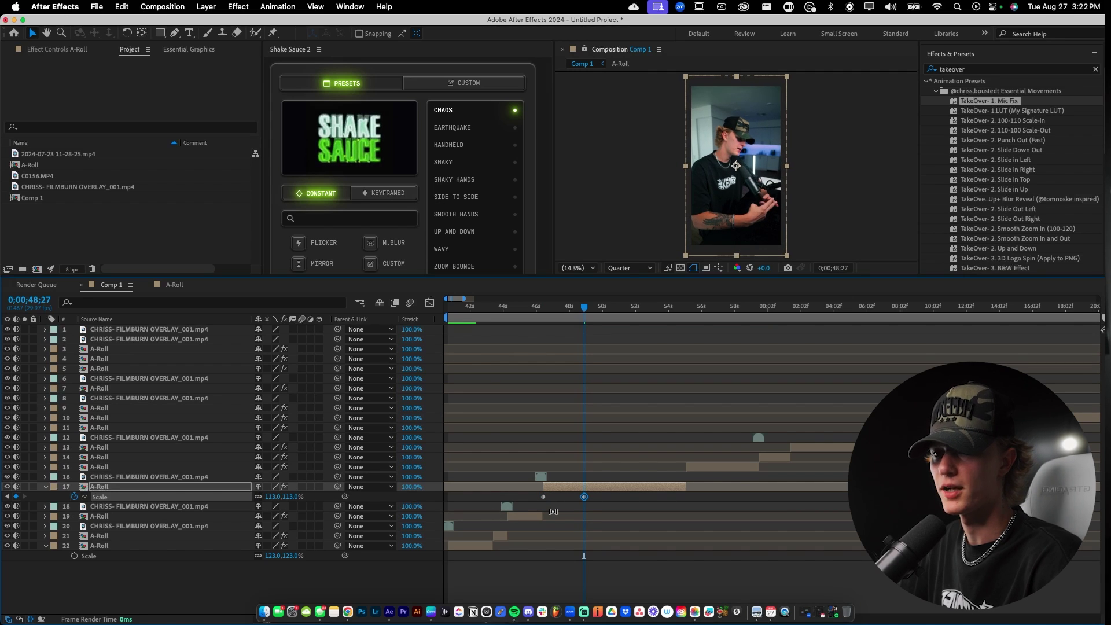
left_click_drag(584, 497, 700, 497)
left_click_drag(543, 496, 535, 497)
Play back the slow zoom on layer 17 from just before the clip starts, including an enlarged preview.
left_click(537, 307)
key("space")
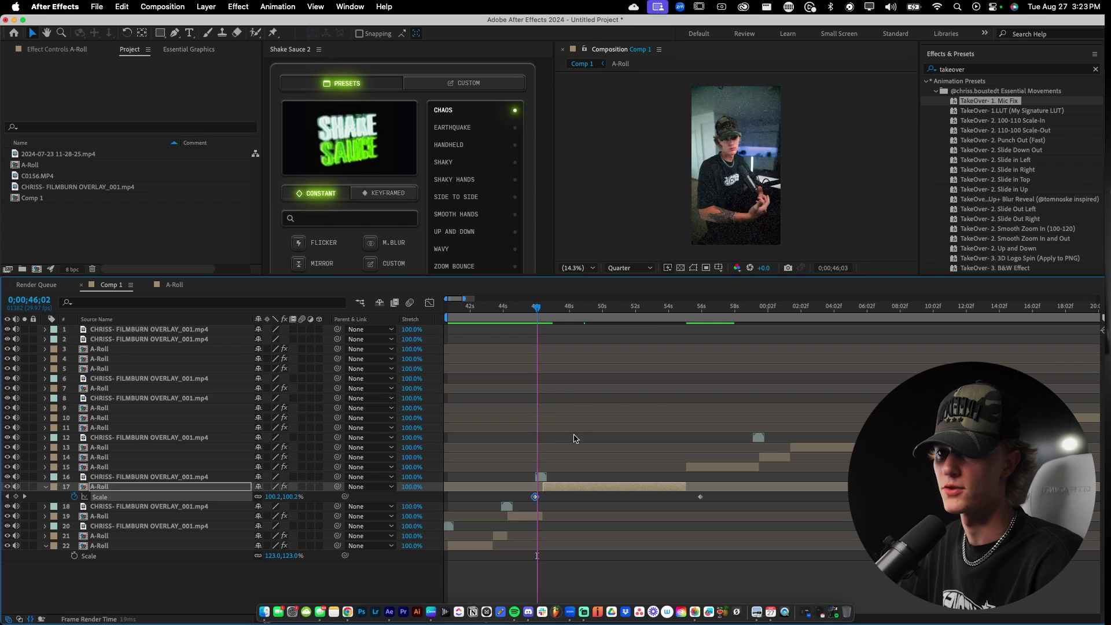
key("grave")
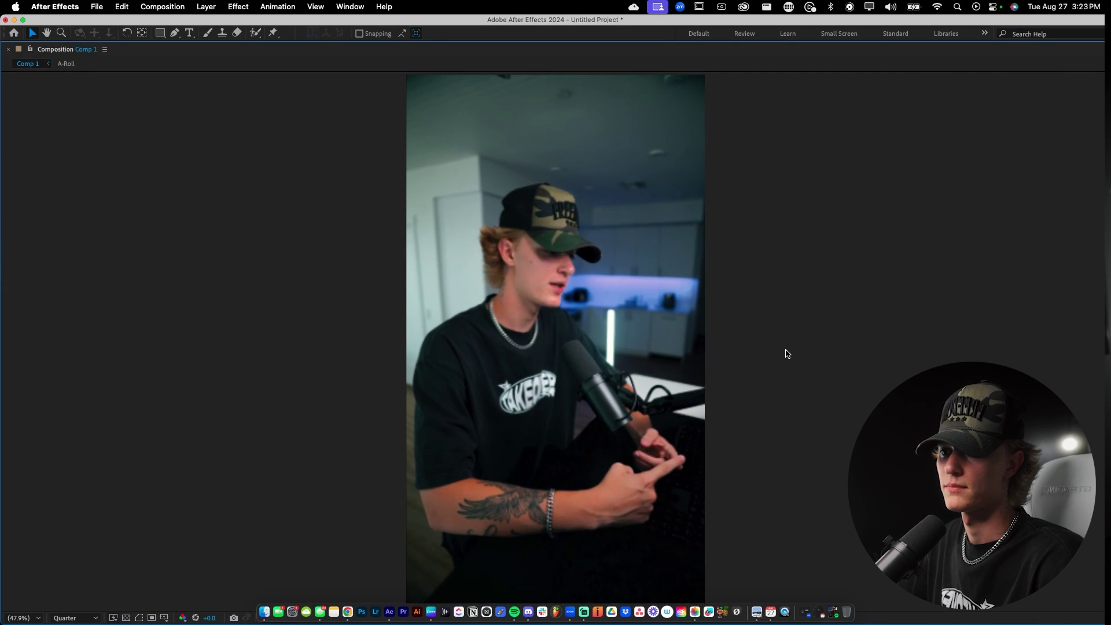
key("grave")
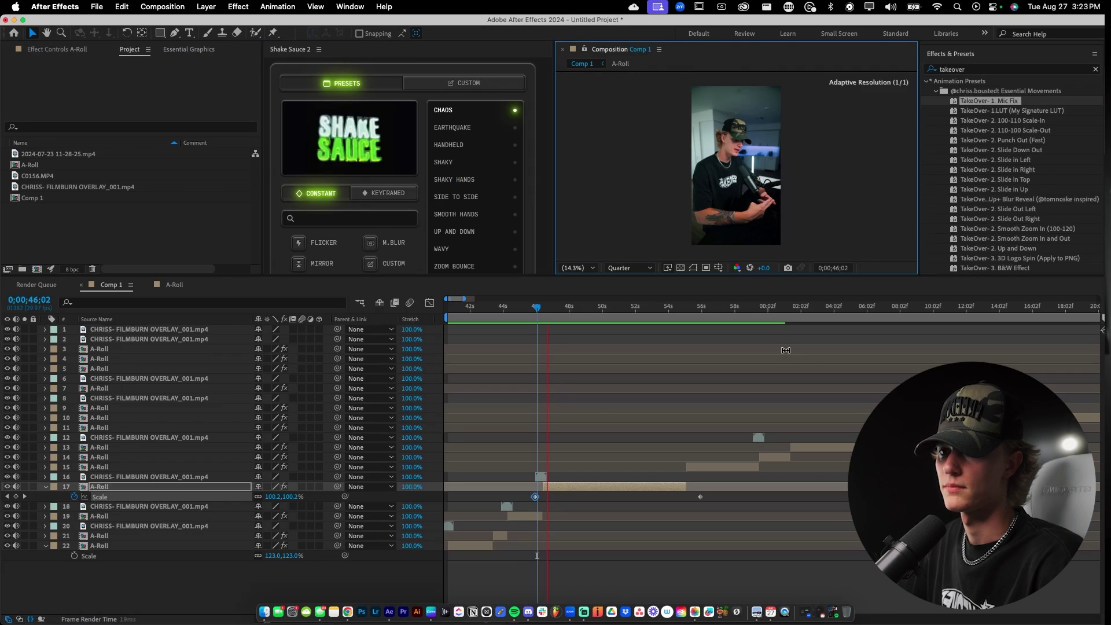
left_click(540, 313)
left_click_drag(539, 318, 534, 317)
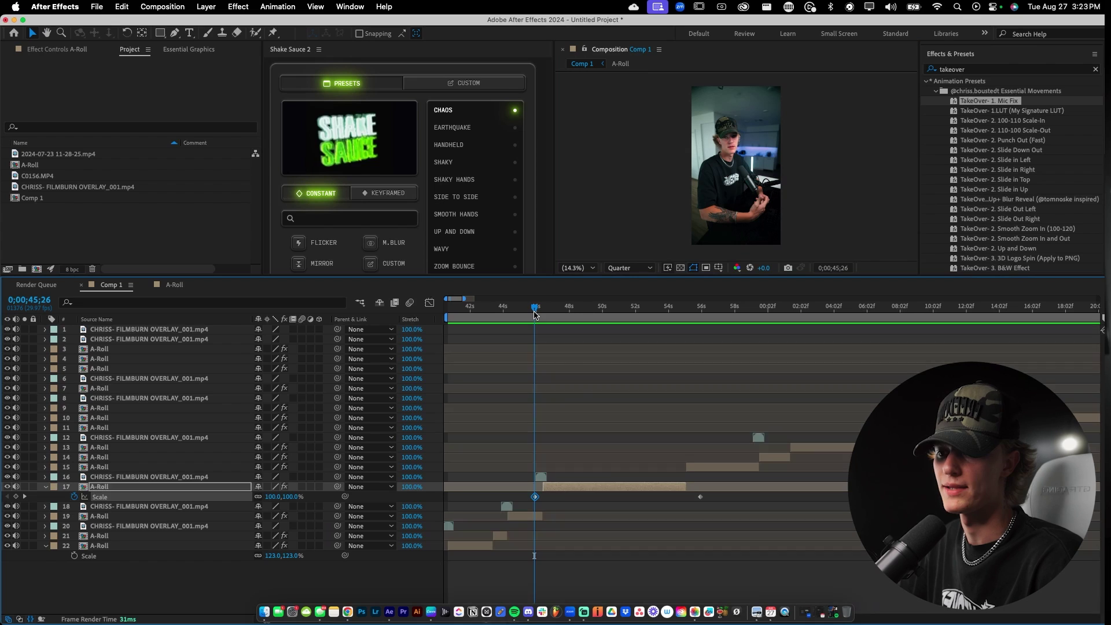
left_click(602, 457)
key("space")
left_click(609, 467)
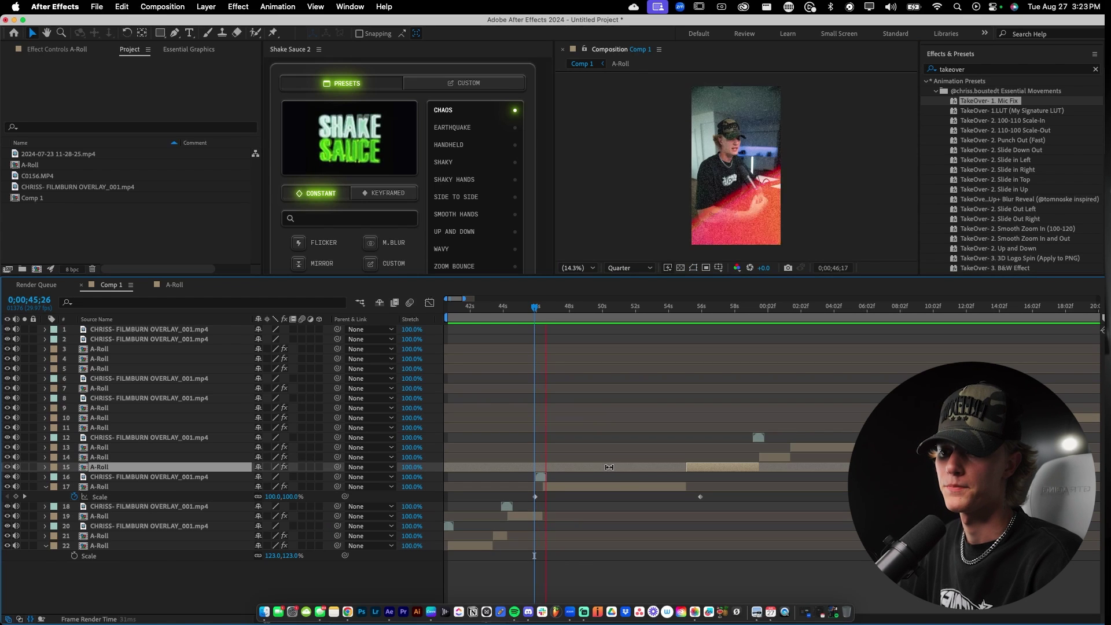
left_click(642, 486)
key("space")
Apply the TakeOver- 2. 100-110 Scale-In preset to the A-Roll clip on layer 10 and select the A-Roll clip on layer 5.
left_click(732, 469)
scroll(729, 462, "right", 3)
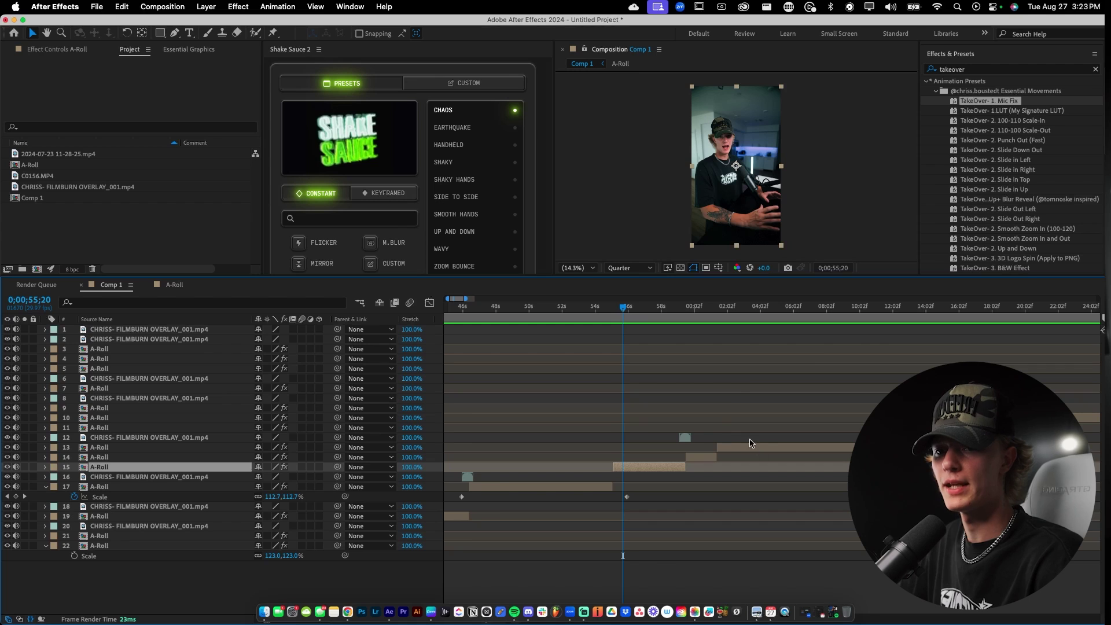
key("minus")
left_click(685, 419)
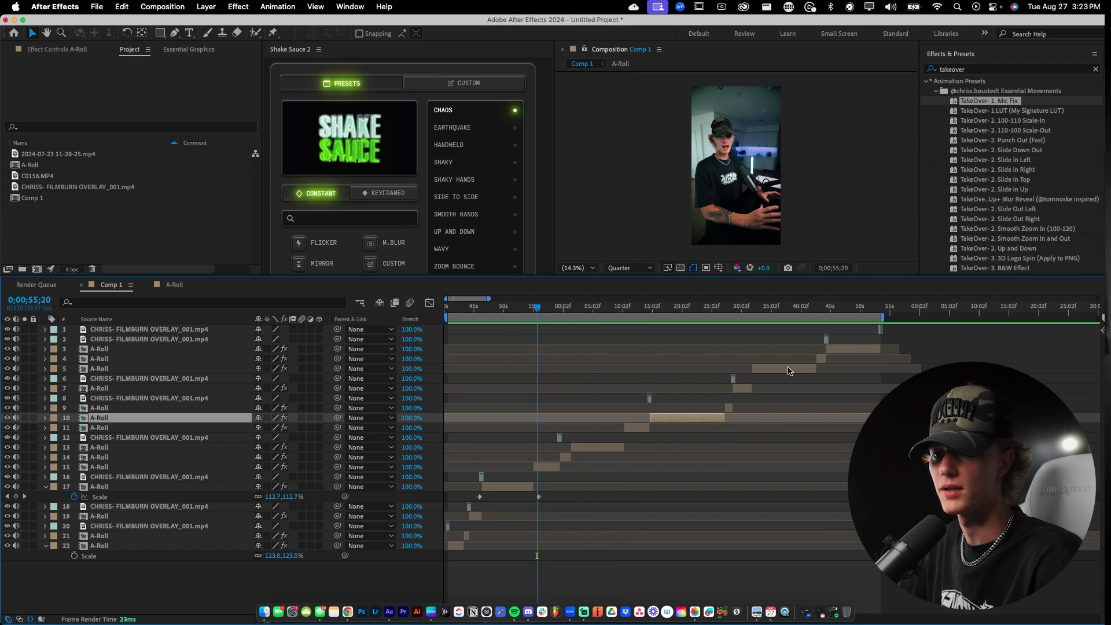
scroll(990, 201, "down", 5)
scroll(984, 159, "up", 7)
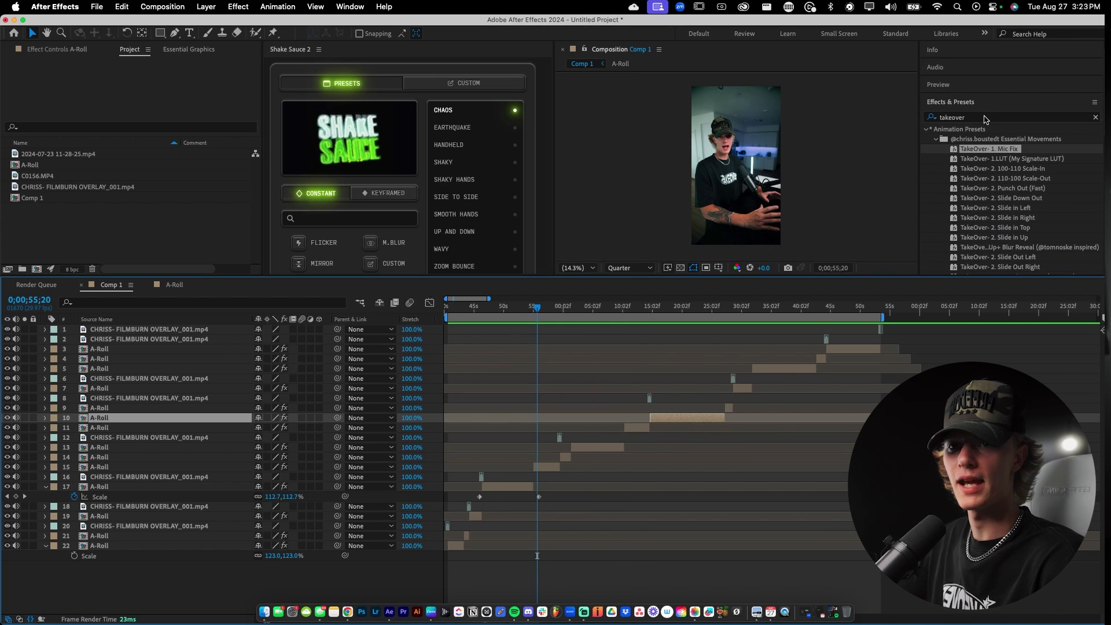
scroll(1017, 185, "down", 8)
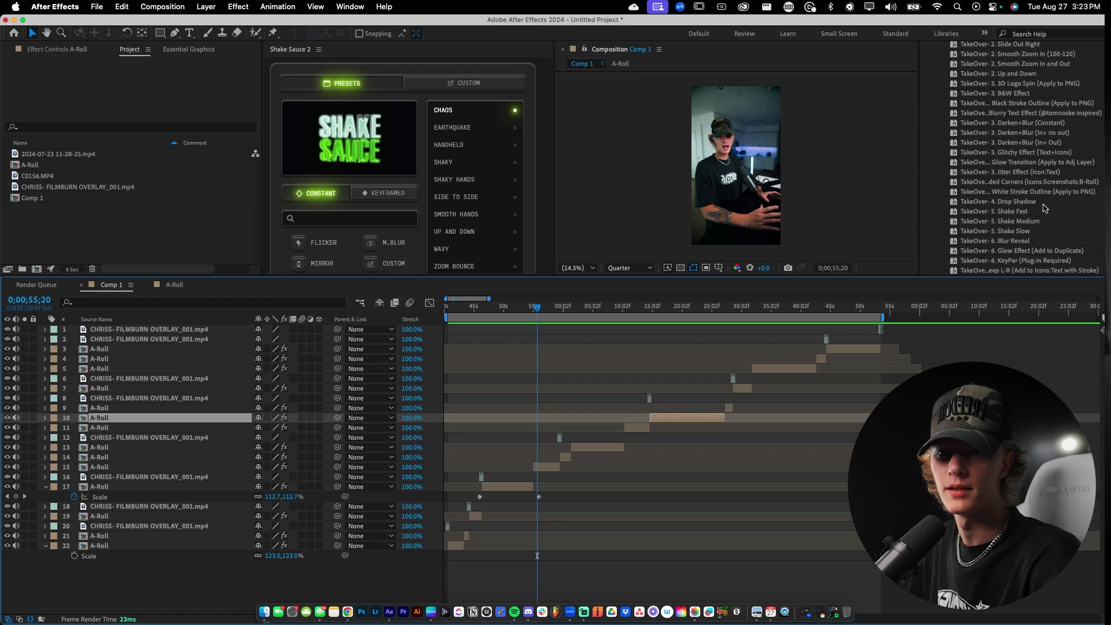
scroll(1017, 185, "down", 2)
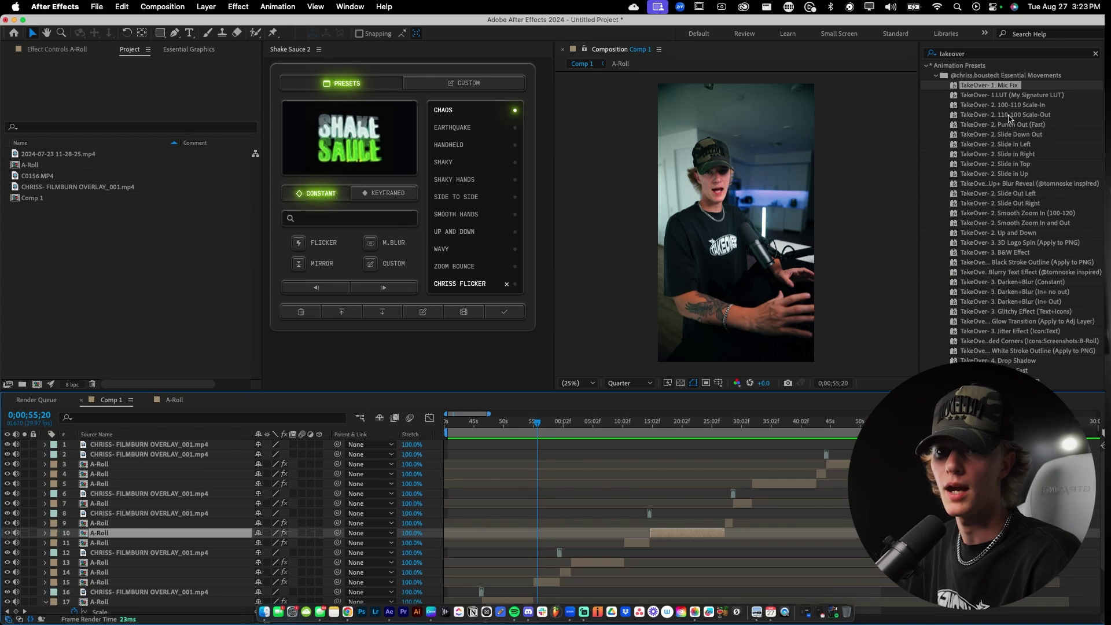
left_click_drag(1013, 110, 662, 535)
left_click(785, 482)
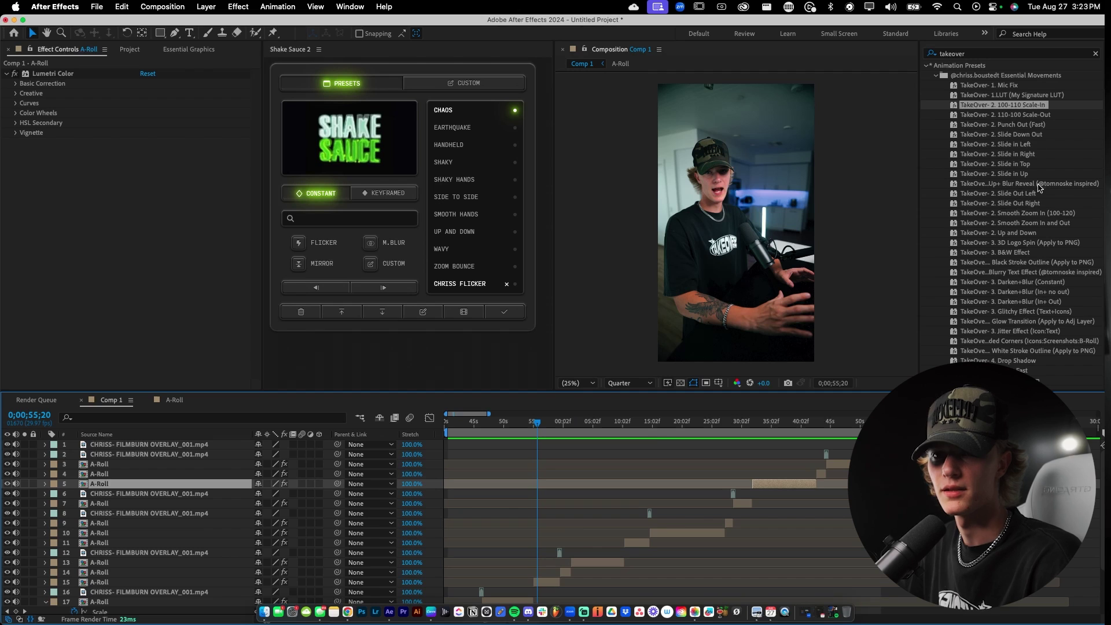
Apply the TakeOver- 2. 100-110 Scale-In preset to the layer 5 A-Roll clip and TakeOver- 2. 110-100 Scale-Out to layer 3.
double_click(1016, 108)
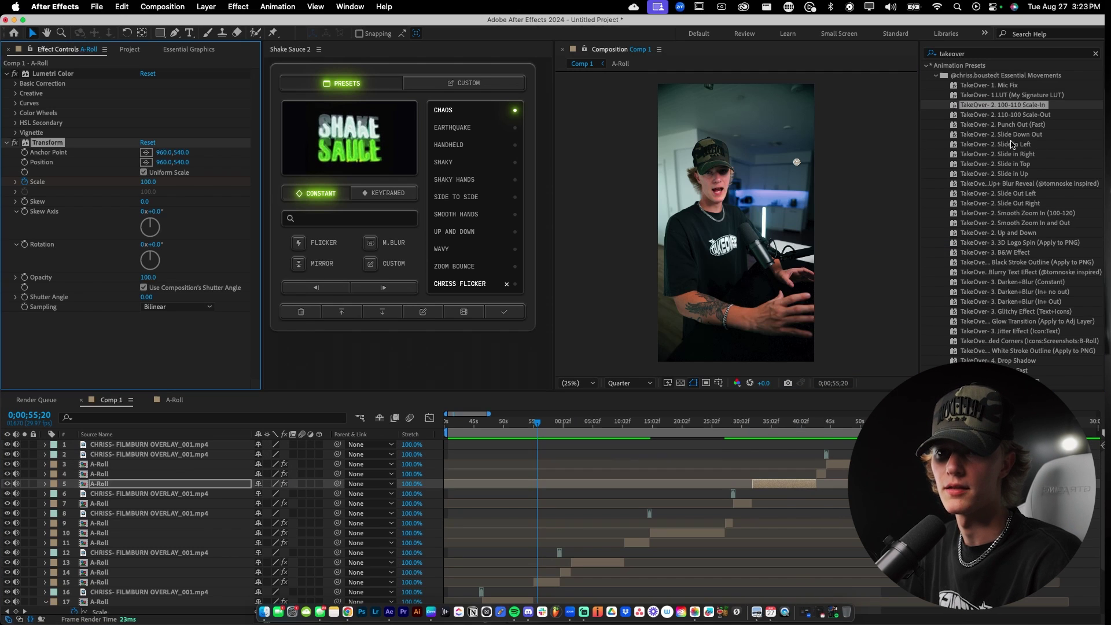
left_click_drag(1035, 117, 829, 470)
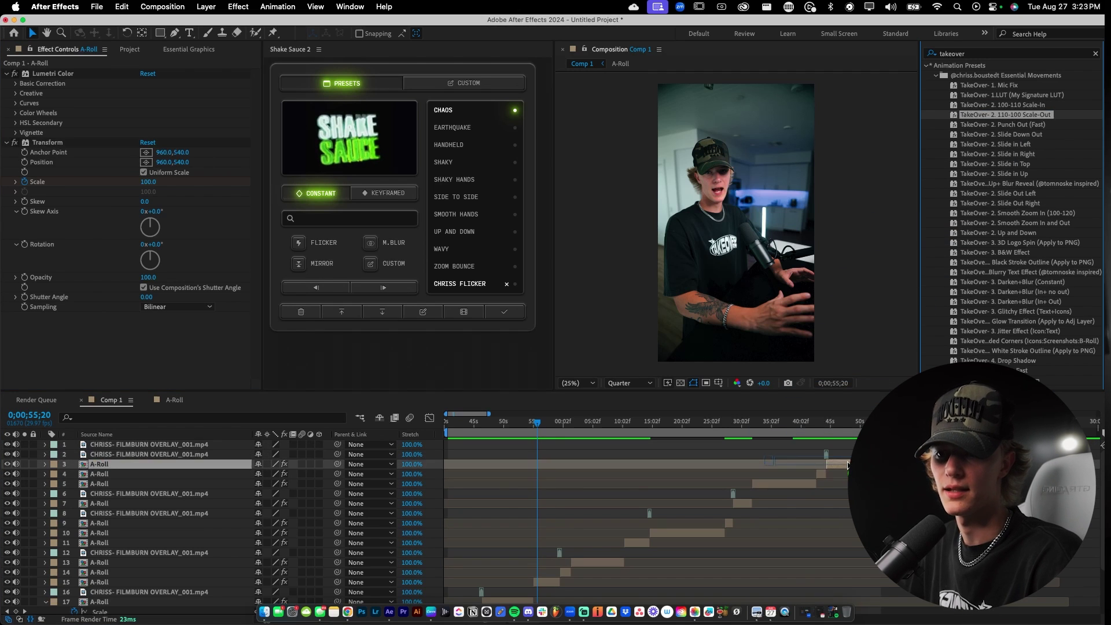
Set the Scale of the short A-Roll clip on layer 4 to 110%.
left_click(827, 472)
key("s")
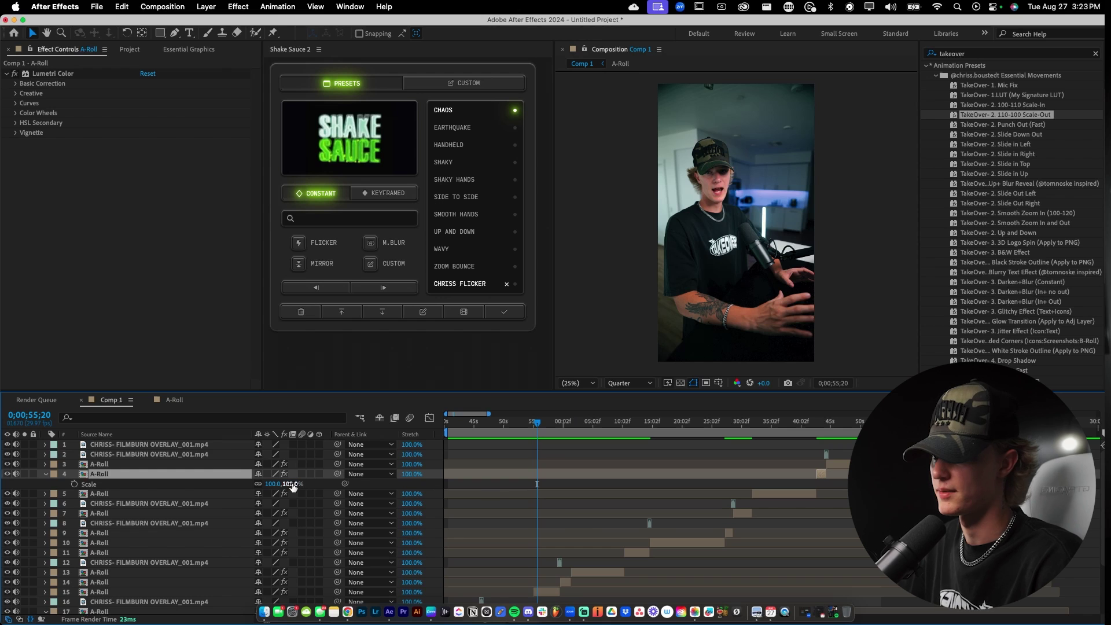
type("110")
key("Return")
Set the Scale of the A-Roll clip on layer 13 to 118%, playing back the cut into it to judge the size.
mouse_move(571, 427)
left_mouse_down()
mouse_move(636, 427)
mouse_move(566, 427)
left_mouse_up()
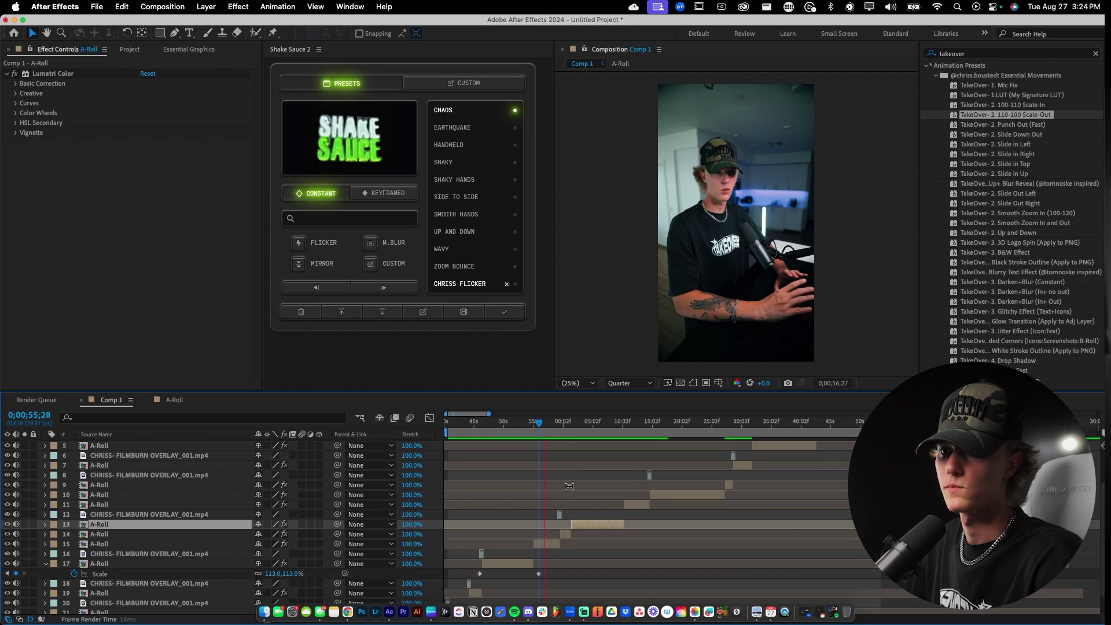
scroll(569, 492, "up", 3)
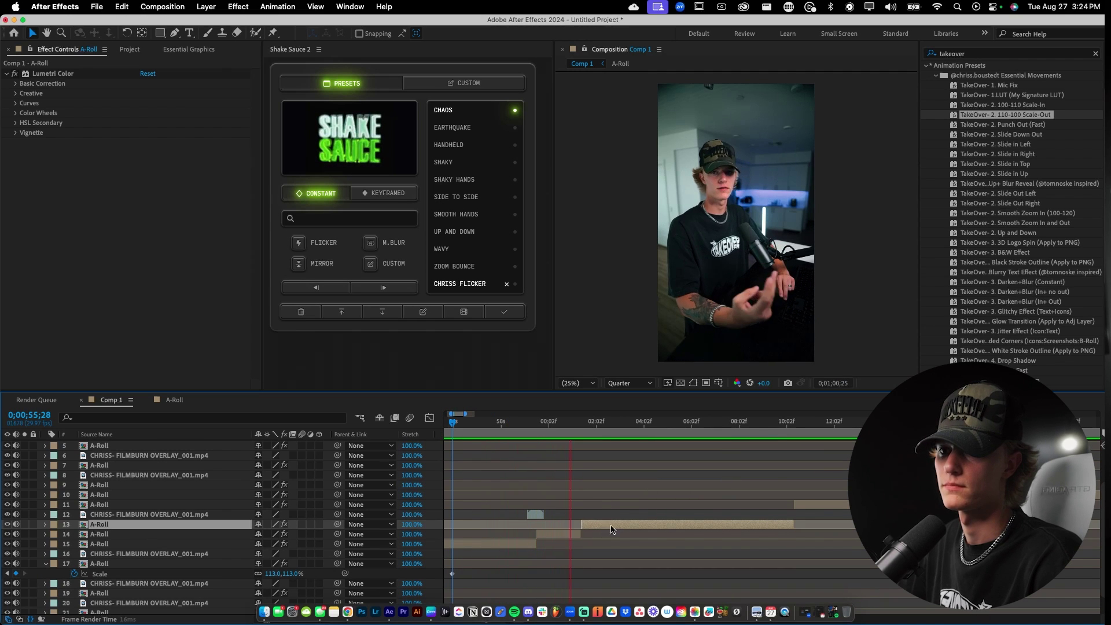
key("space")
key("s")
left_click(569, 425)
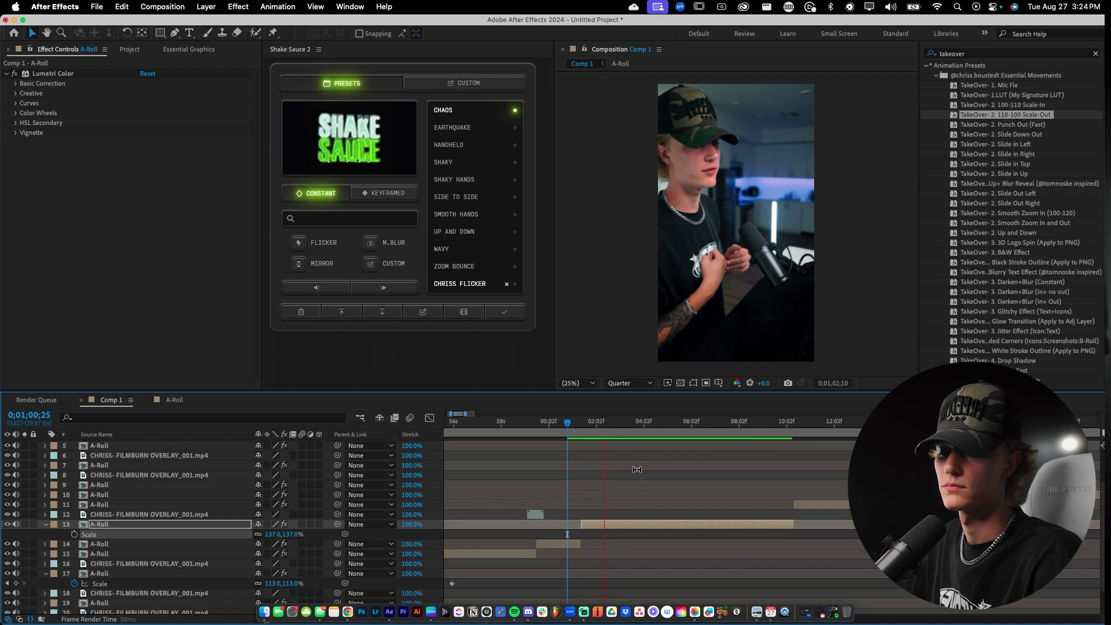
left_click(632, 525)
left_click_drag(270, 535, 261, 535)
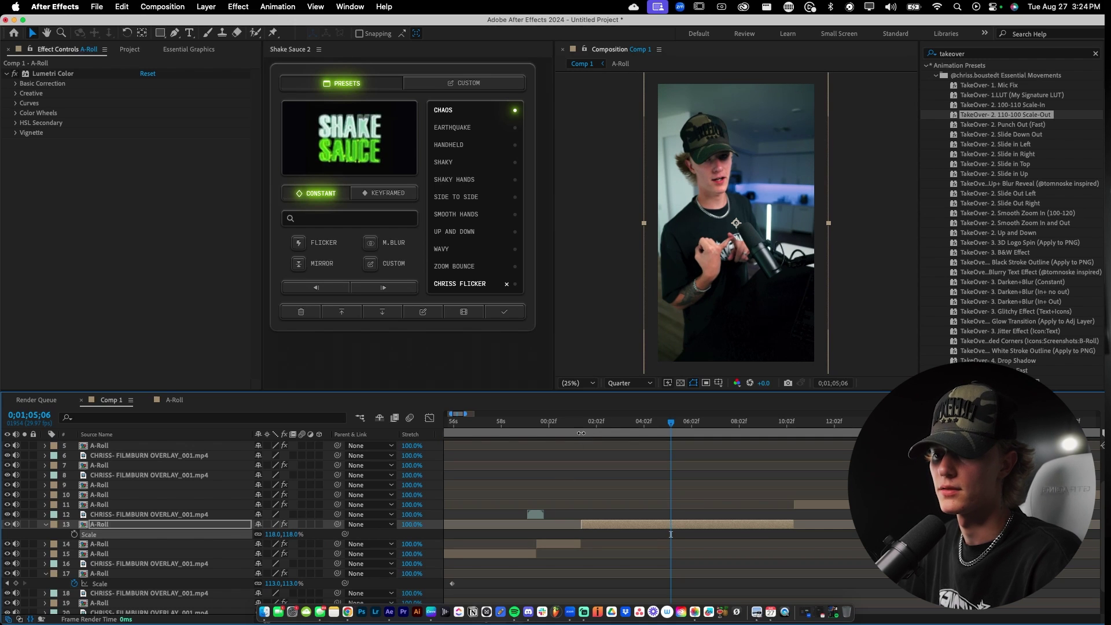
Play back the timeline from 0;00;59;27 to review the punch-in on layer 13 and the clips after it.
key("space")
left_click(628, 498)
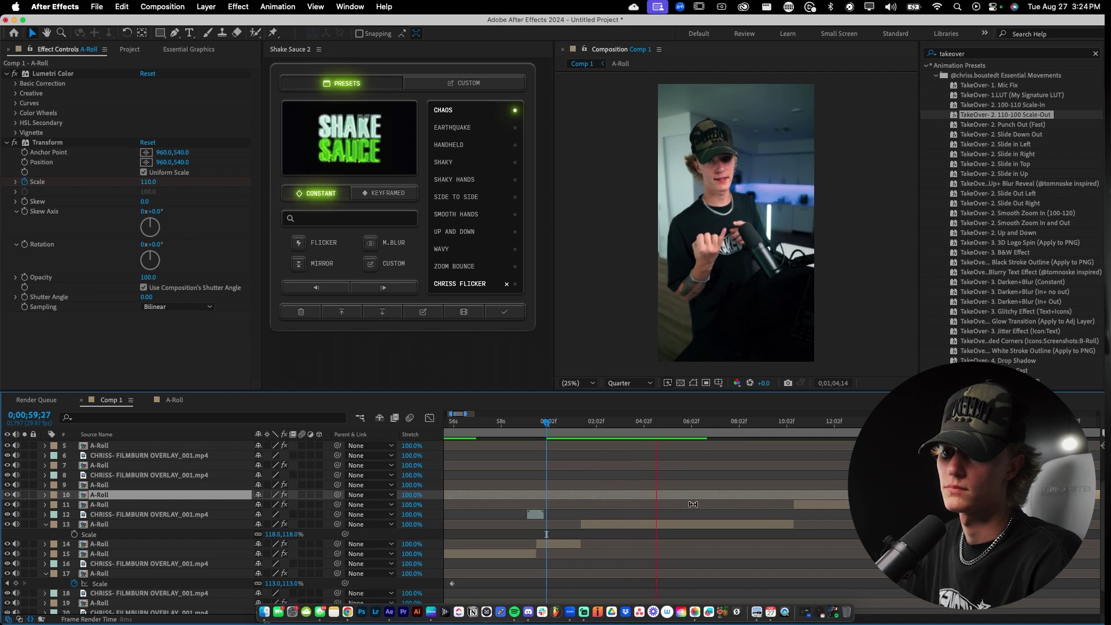
left_click(717, 516)
key("minus")
key("minus")
key("minus")
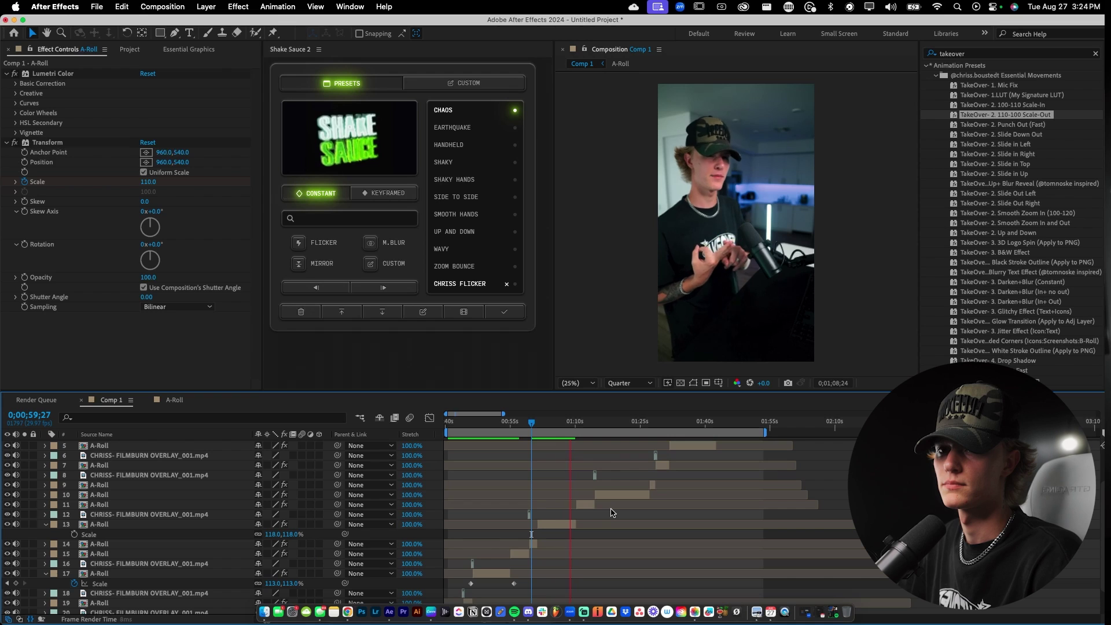
key("space")
Add a text layer reading UNIQUE over the subject at 0;00;41;18.
left_click_drag(529, 422, 407, 425)
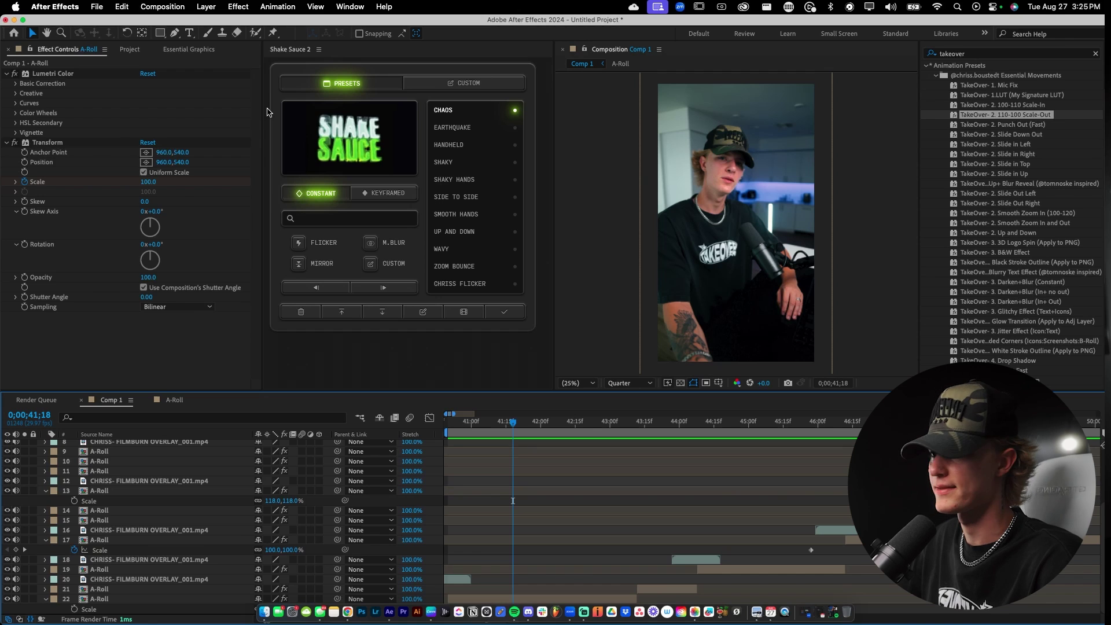
key("t")
key("t")
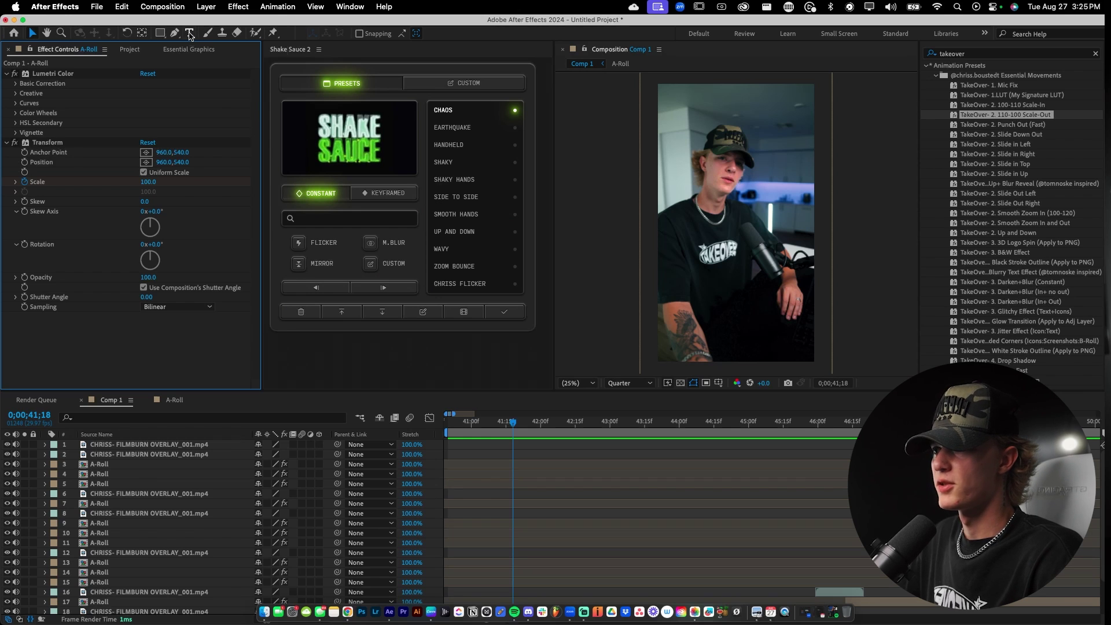
left_click(190, 33)
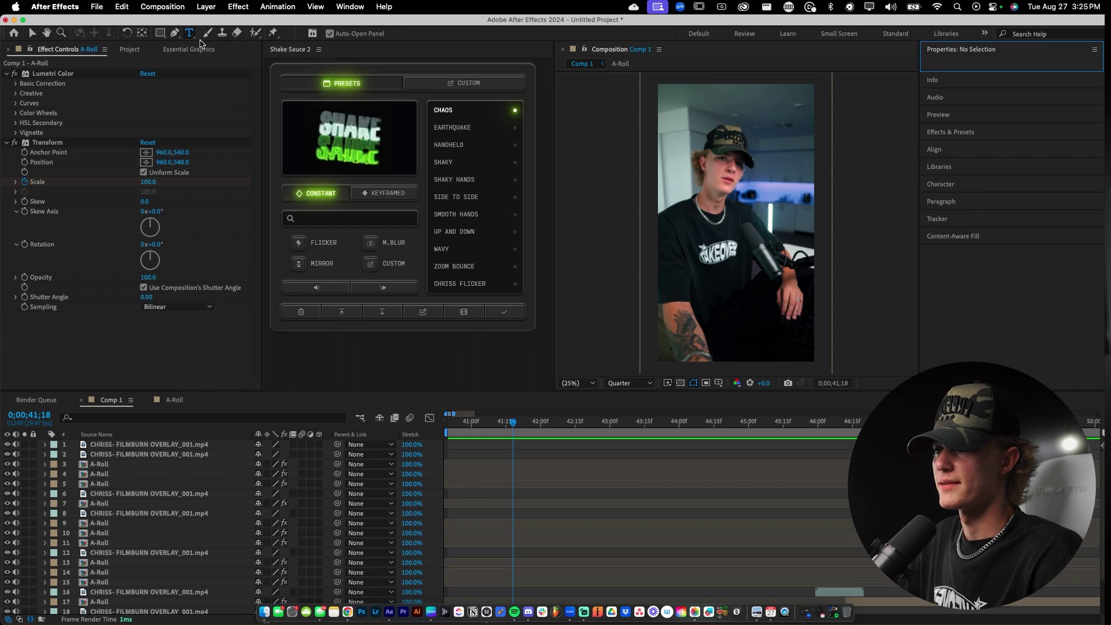
left_click(719, 206)
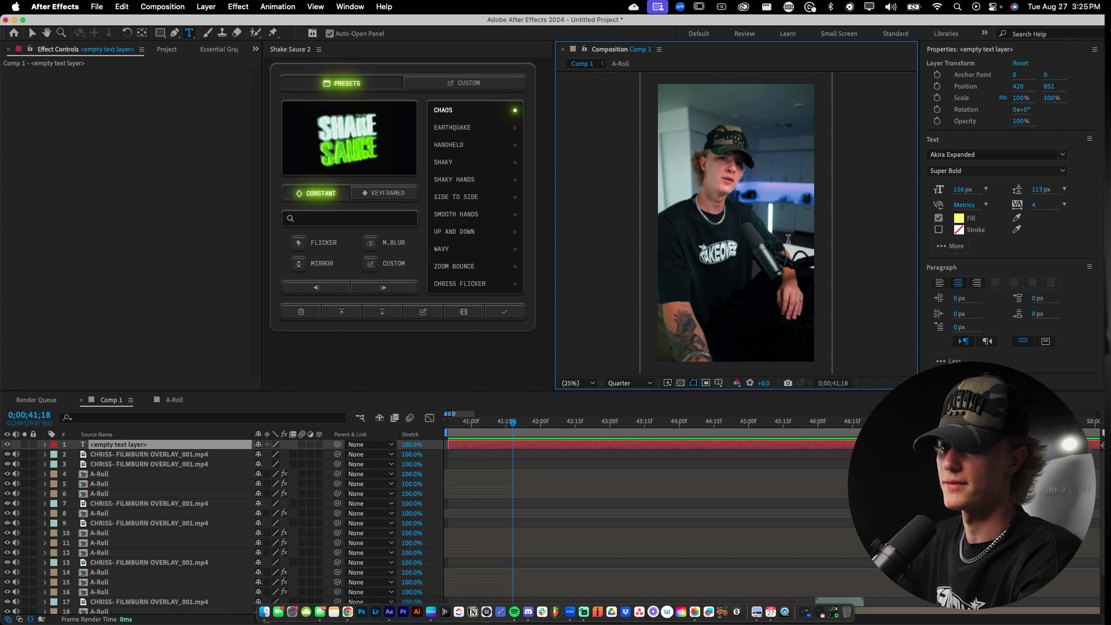
type("UNIQUE")
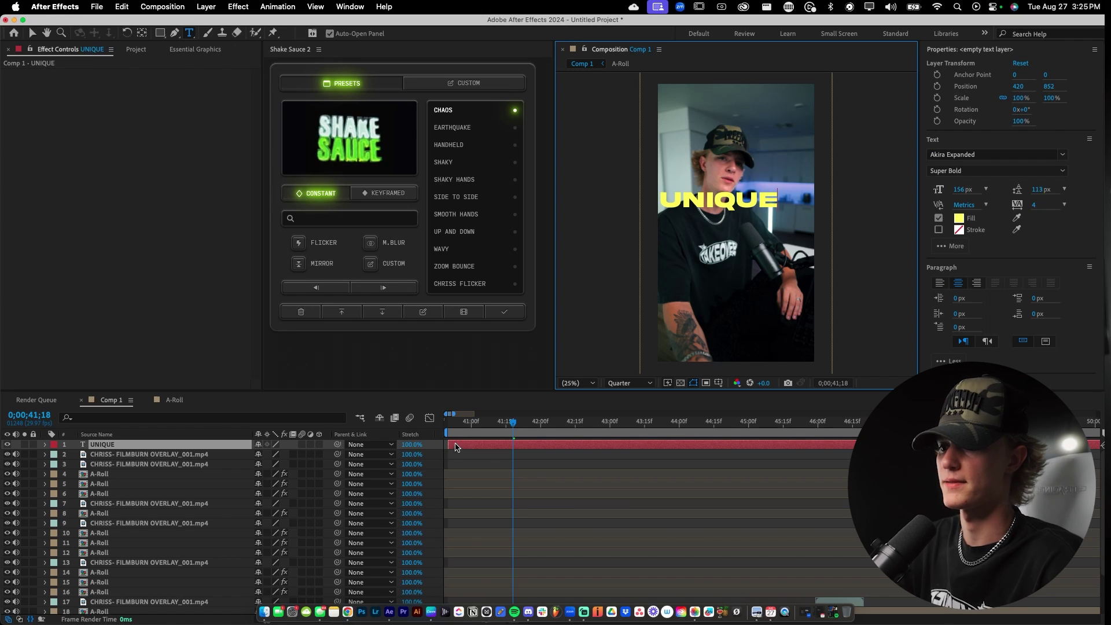
Move the UNIQUE text layer down the layer stack to directly below the film burn overlay on layer 20.
scroll(486, 516, "down", 3)
scroll(478, 523, "down", 2)
scroll(478, 524, "up", 2)
left_click_drag(153, 445, 145, 605)
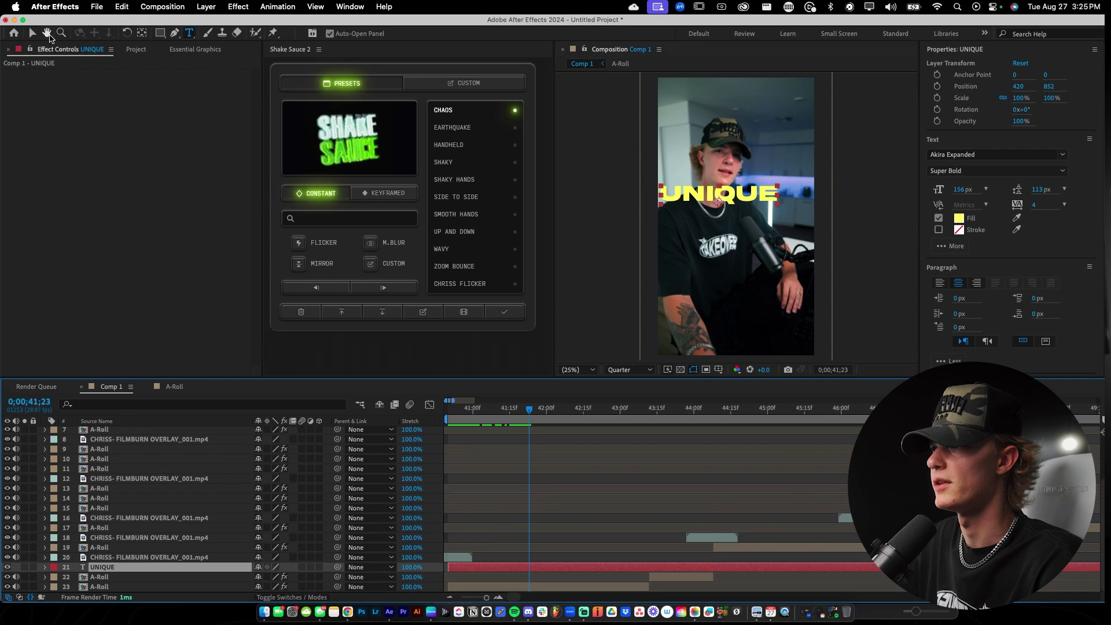
Center the anchor point of the UNIQUE text and center the text horizontally in the frame.
left_click(32, 33)
left_click_drag(720, 196, 741, 207)
key("Return")
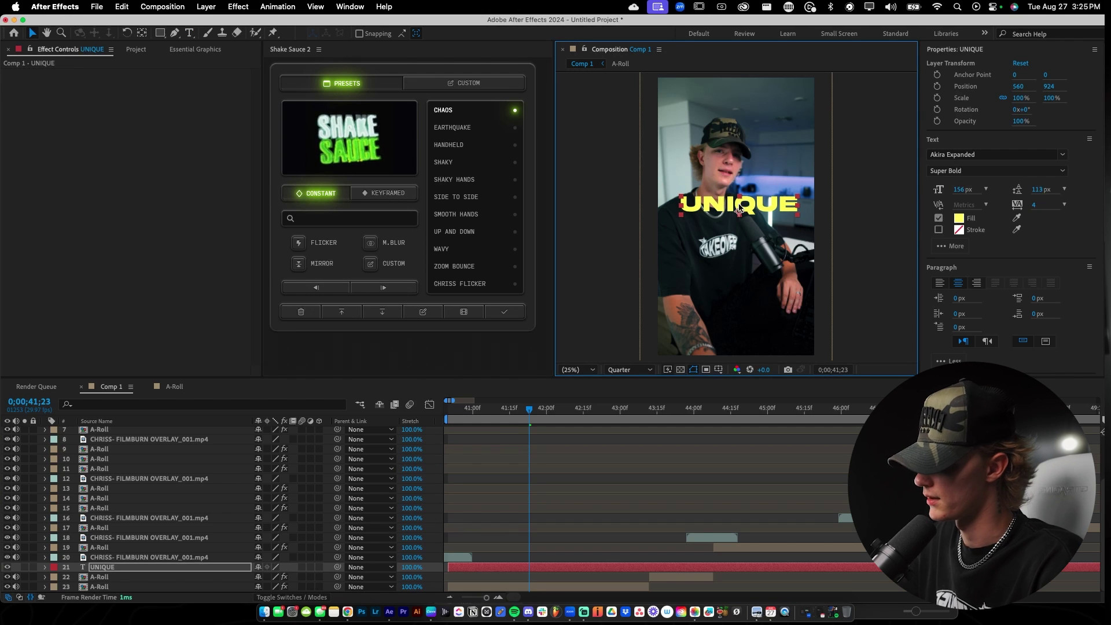
key("super+Home")
key("super+alt+Home")
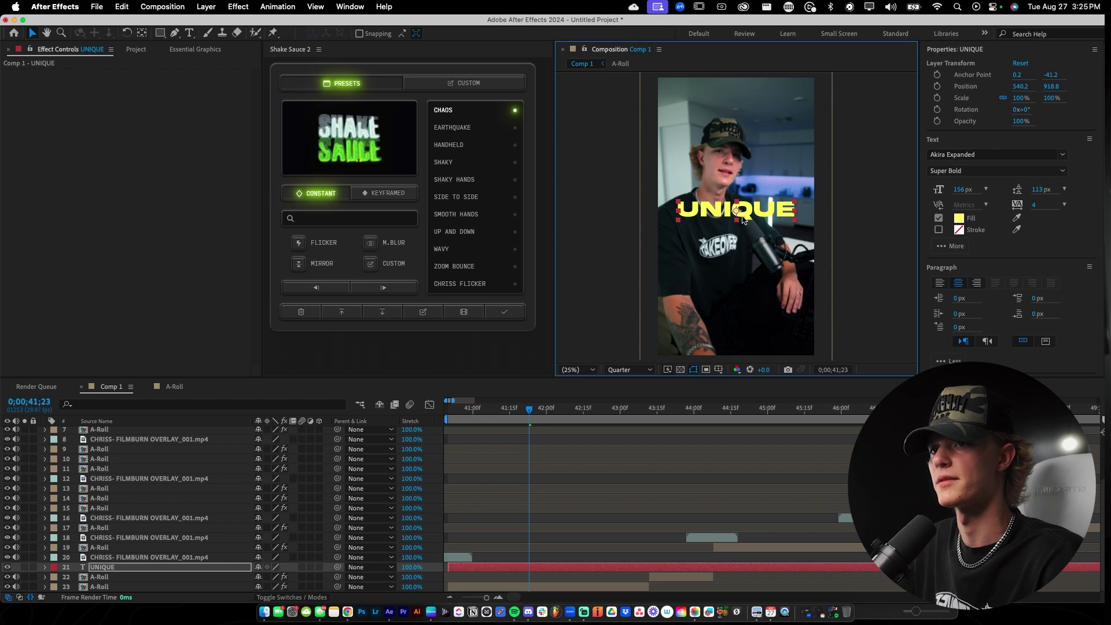
Adjust the placement of the UNIQUE text over the upper chest to position 540.2, 926.8.
key("Right")
key("Right")
key("Right")
key("Right")
key("Right")
key("Right")
key("Right")
key("Right")
left_click_drag(738, 210, 736, 212)
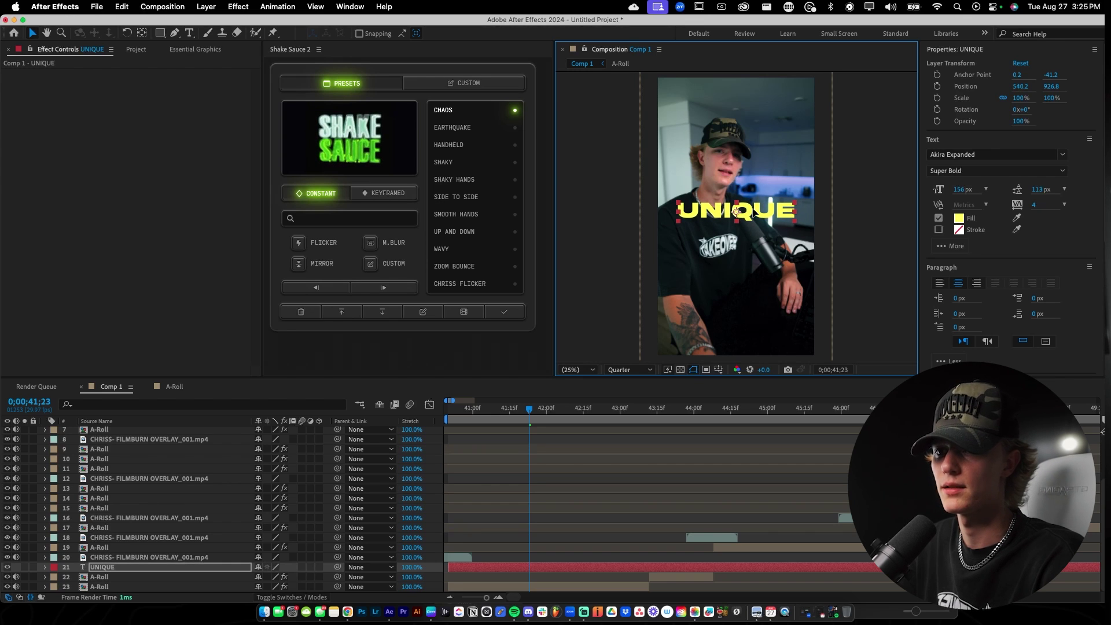
Duplicate the UNIQUE text layer, change the copy's text to style, and place it beneath UNIQUE at position 540.2, 1042.8.
key("super+d")
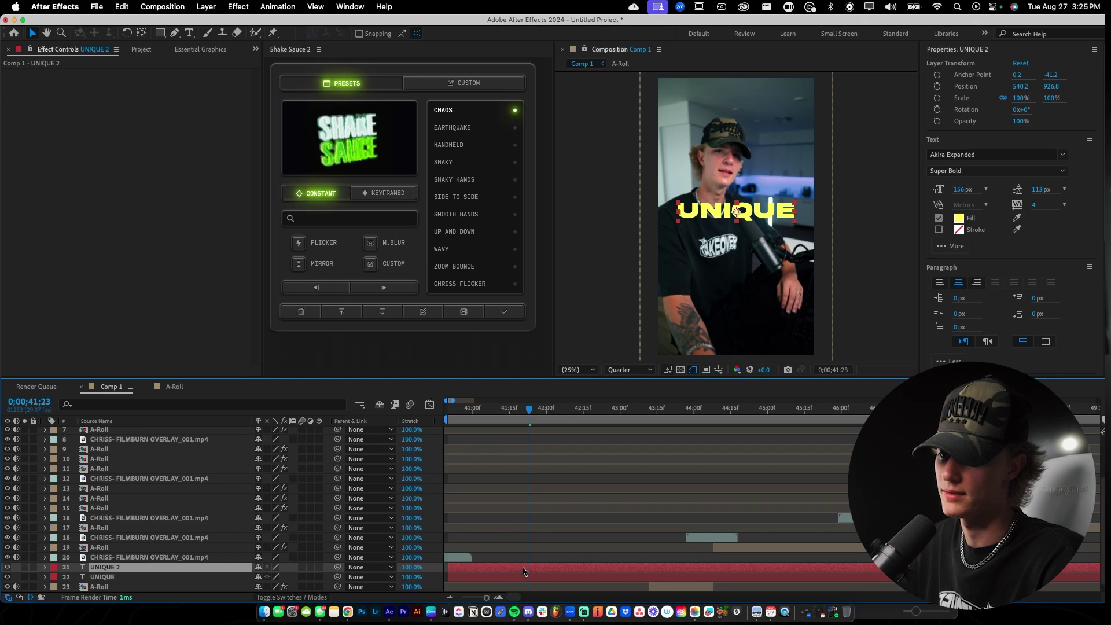
double_click(746, 213)
type("style")
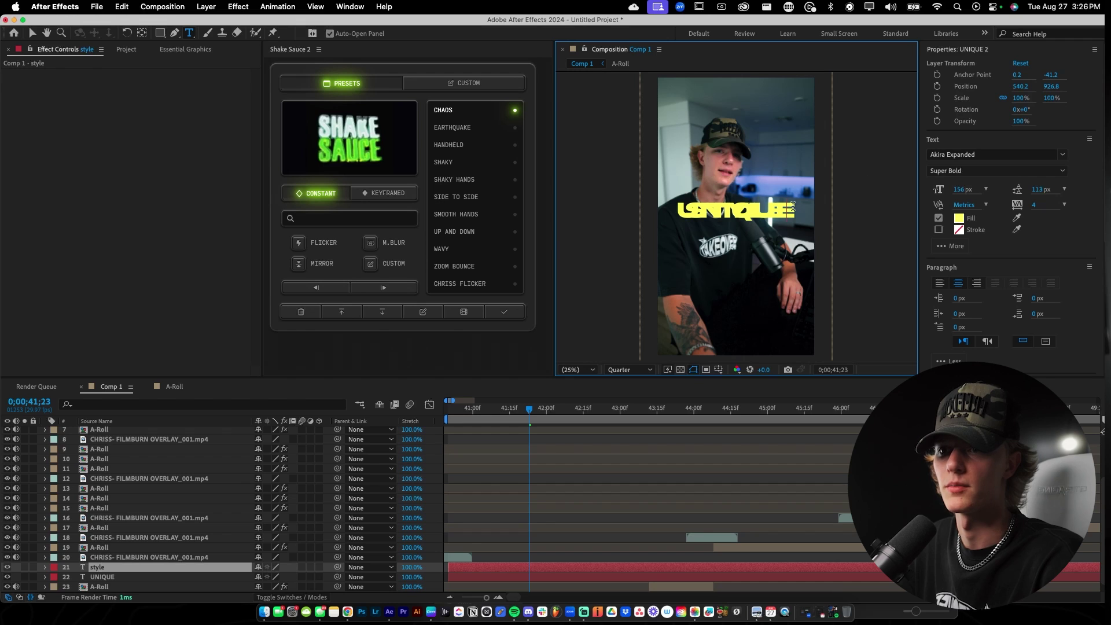
left_click_drag(824, 255, 823, 271)
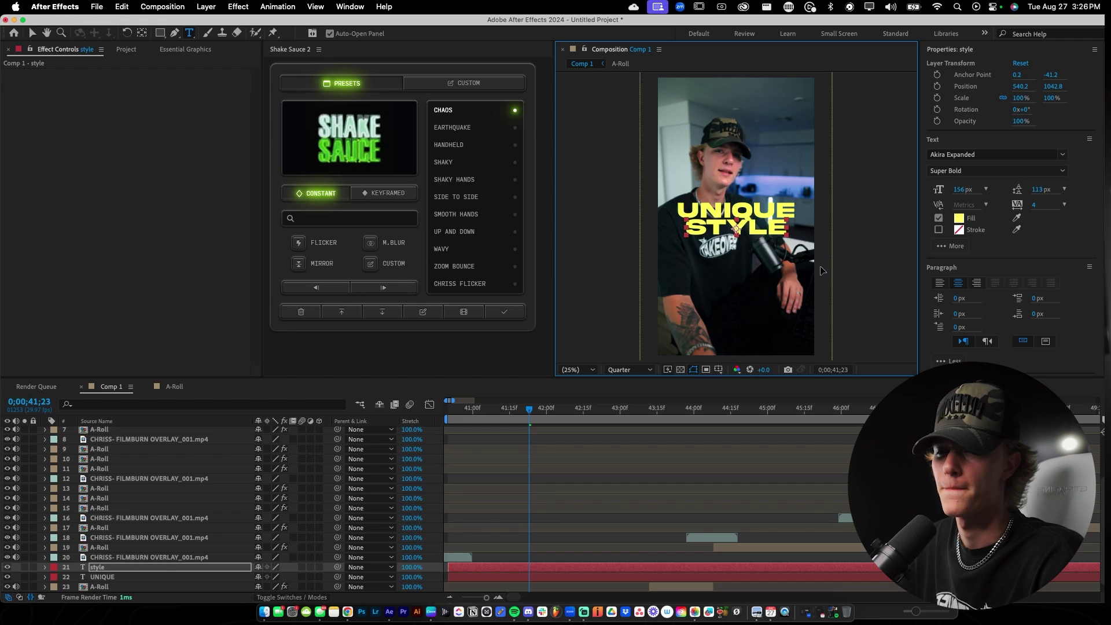
Stagger the starts of the two text layers so UNIQUE comes in first and STYLE follows, and play back the timing.
left_click(623, 510)
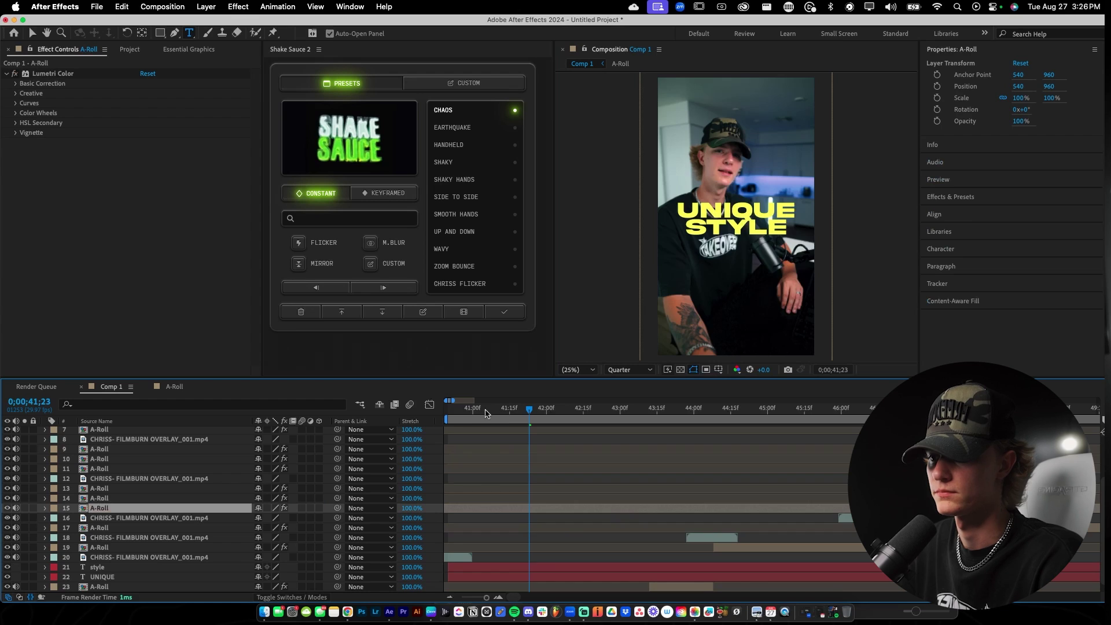
key("space")
key("v")
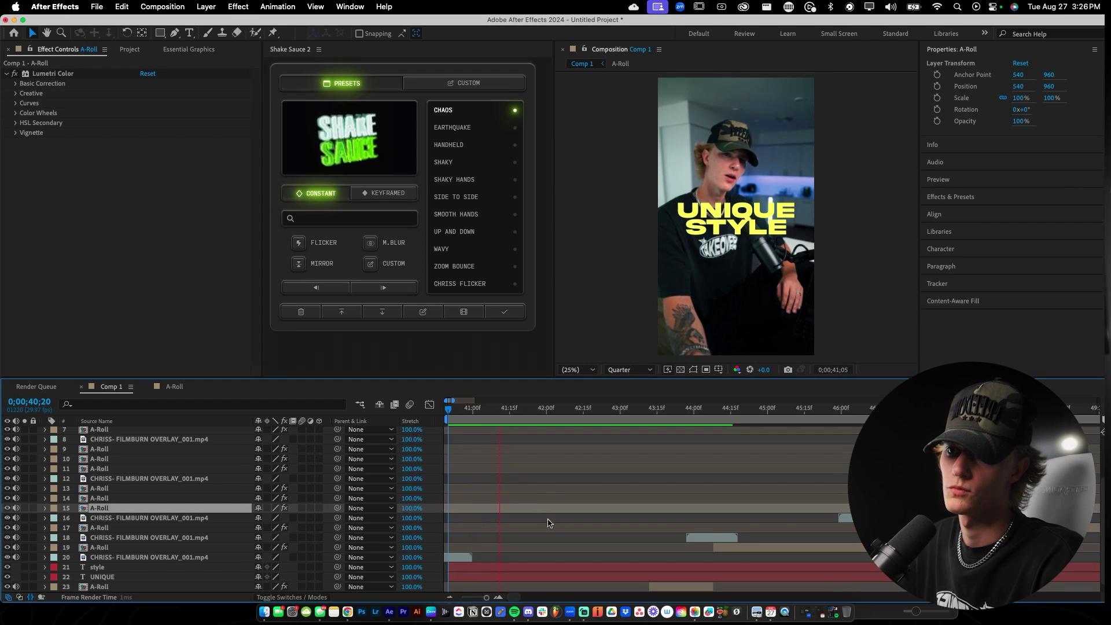
key("space")
left_click_drag(472, 567, 620, 578)
key("space")
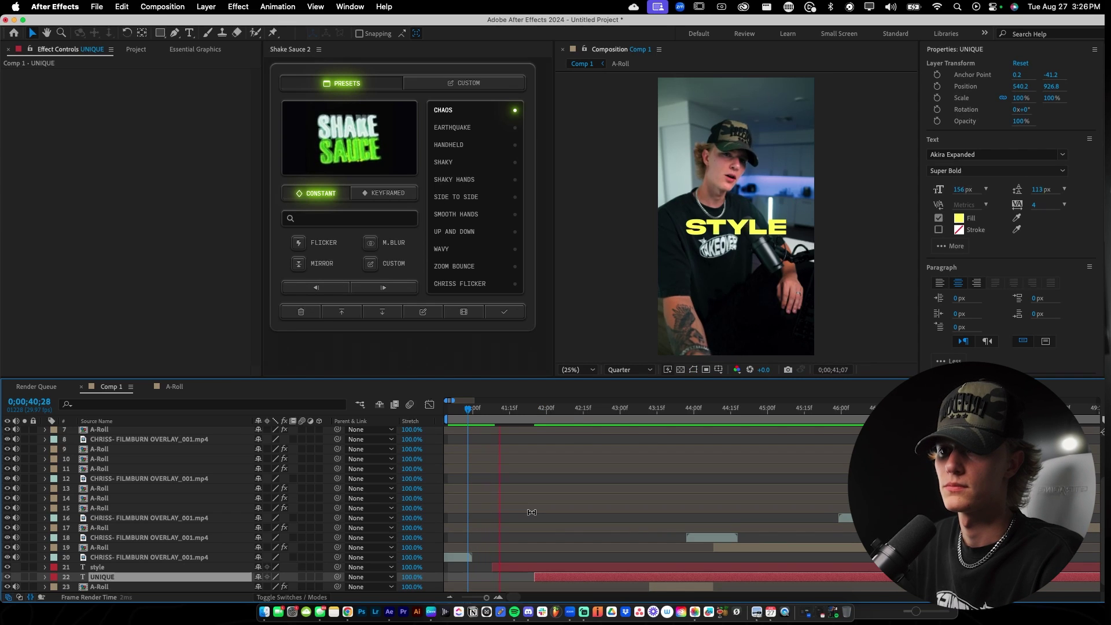
key("space")
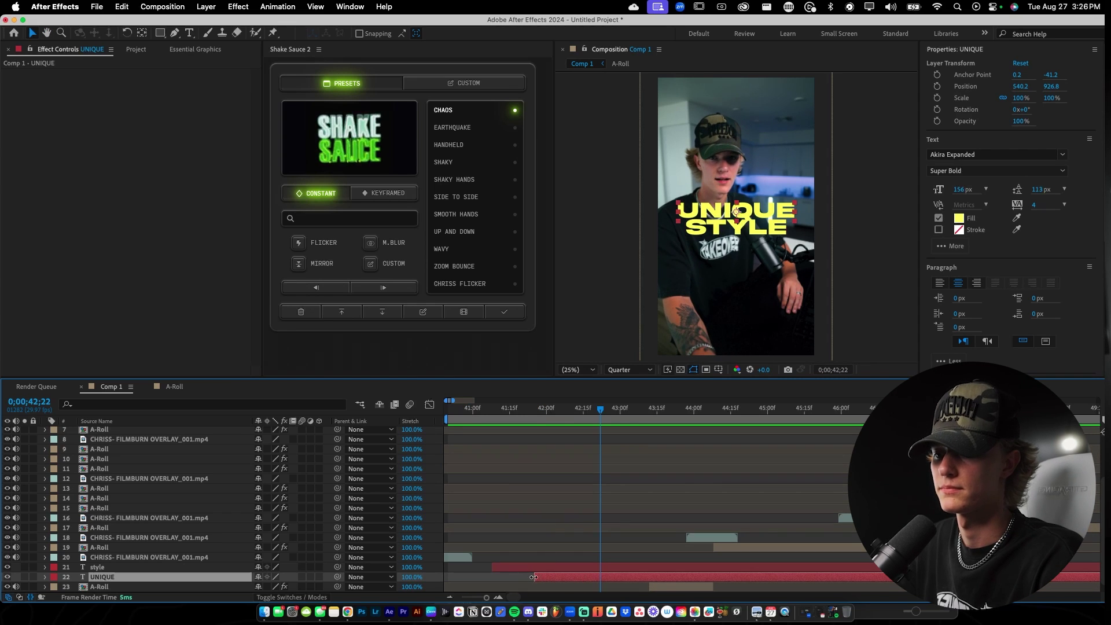
mouse_move(563, 577)
left_mouse_down()
mouse_move(520, 578)
mouse_move(562, 567)
left_mouse_up()
key("space")
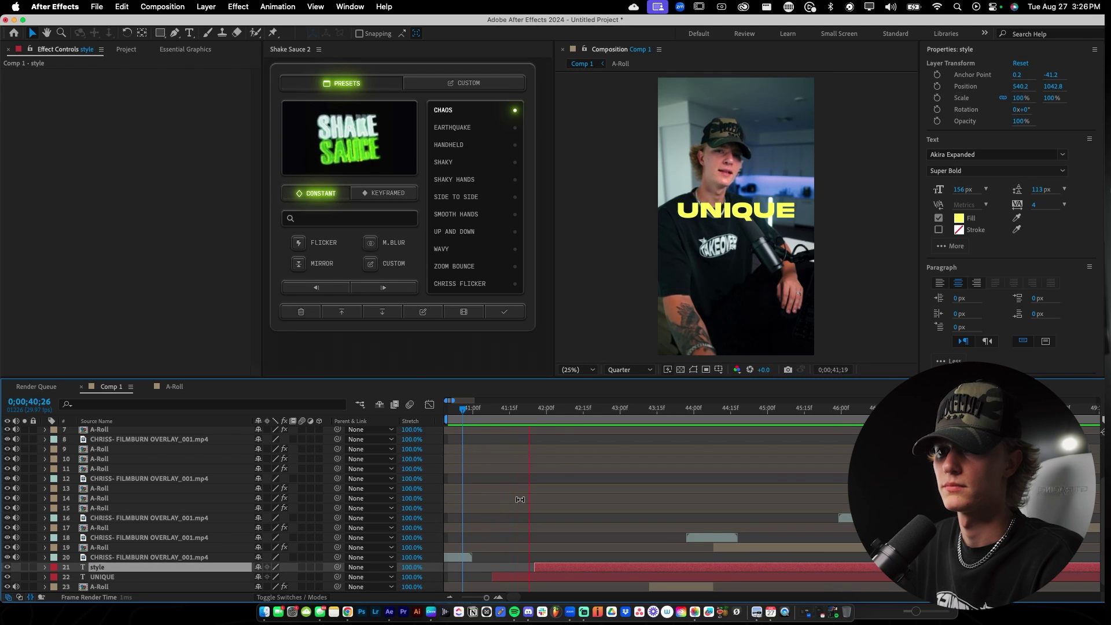
key("space")
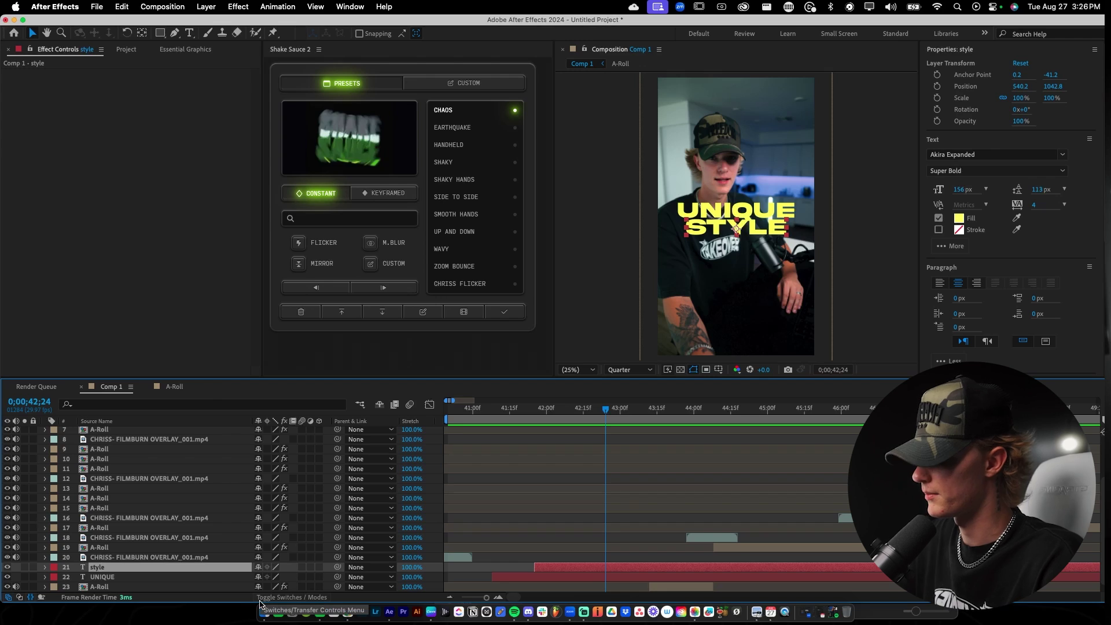
Import 640px-Instagram_icon.png from the Downloads folder using the search term icon, and place it directly above the STYLE text layer.
key("cmd+i")
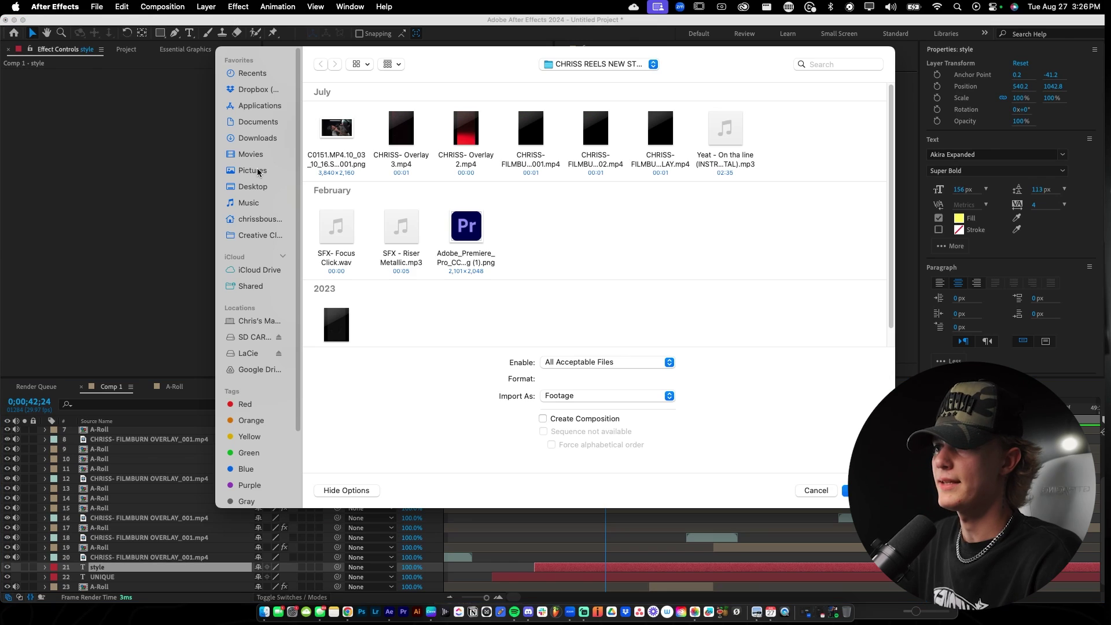
left_click(253, 140)
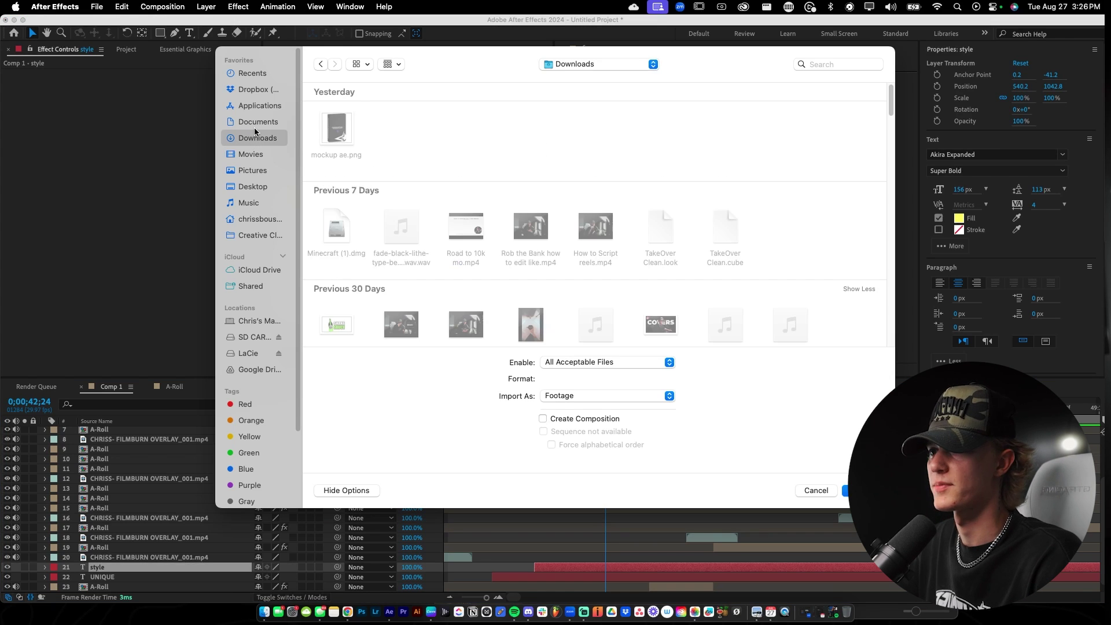
left_click(821, 65)
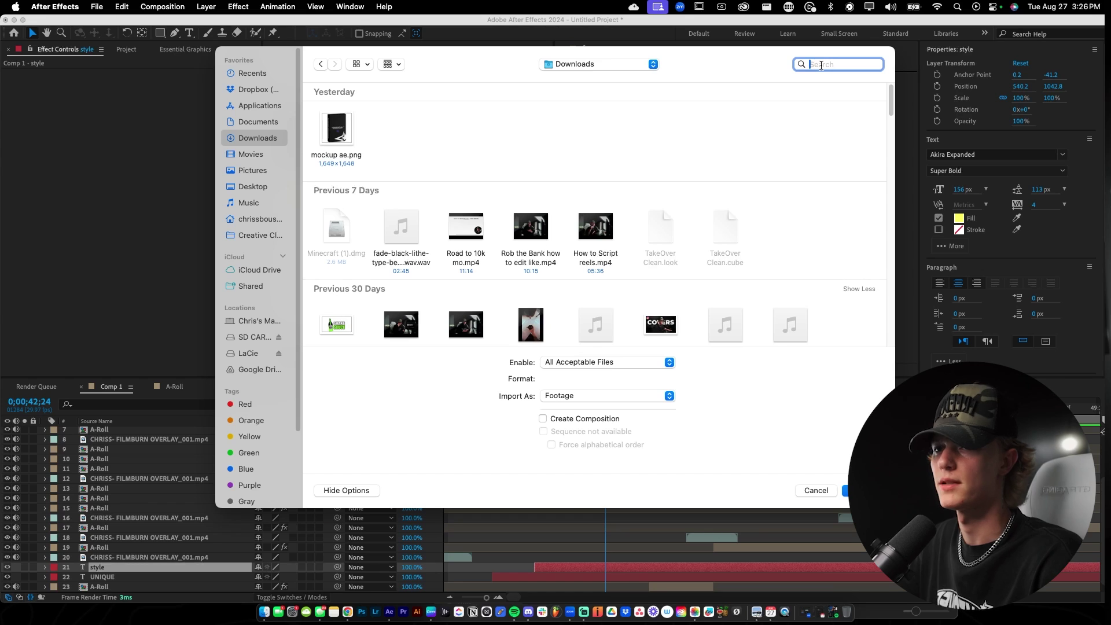
type("icon")
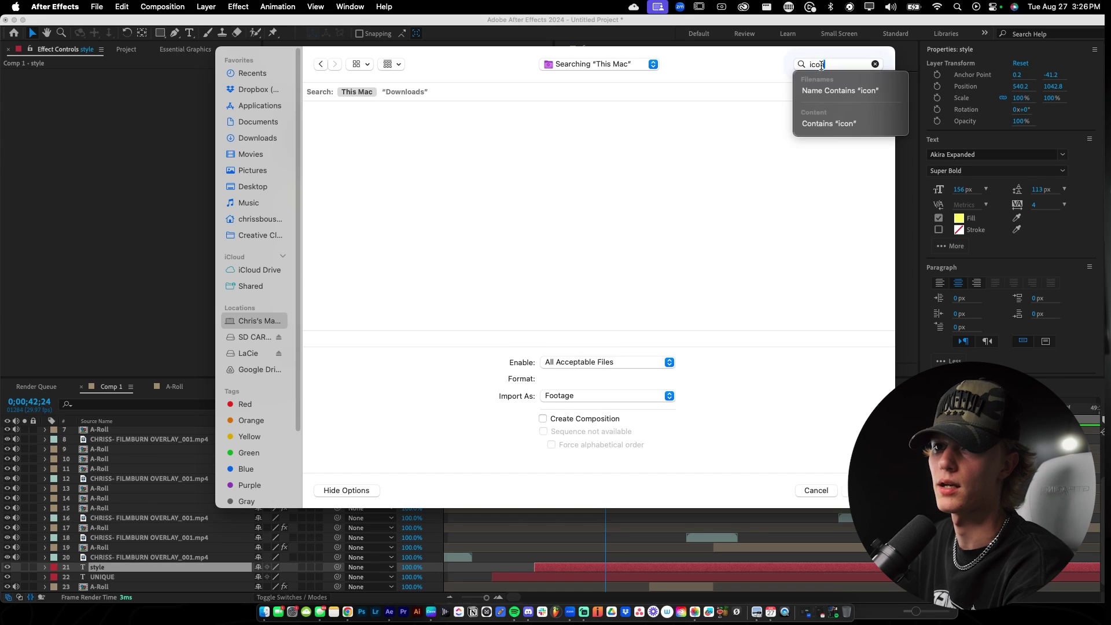
left_click(405, 91)
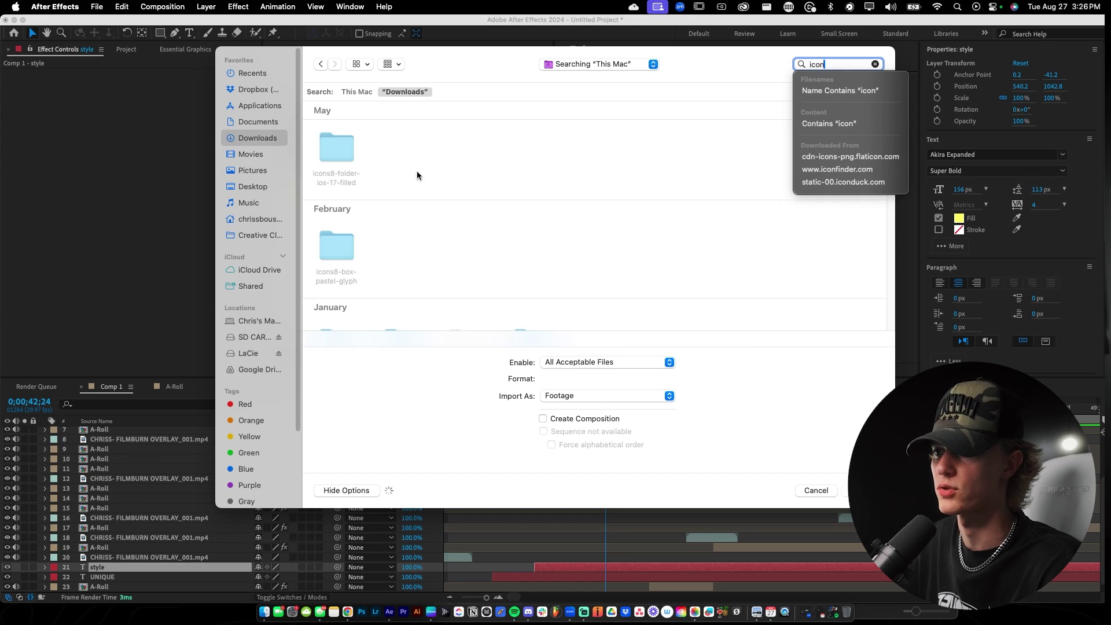
scroll(554, 243, "down", 5)
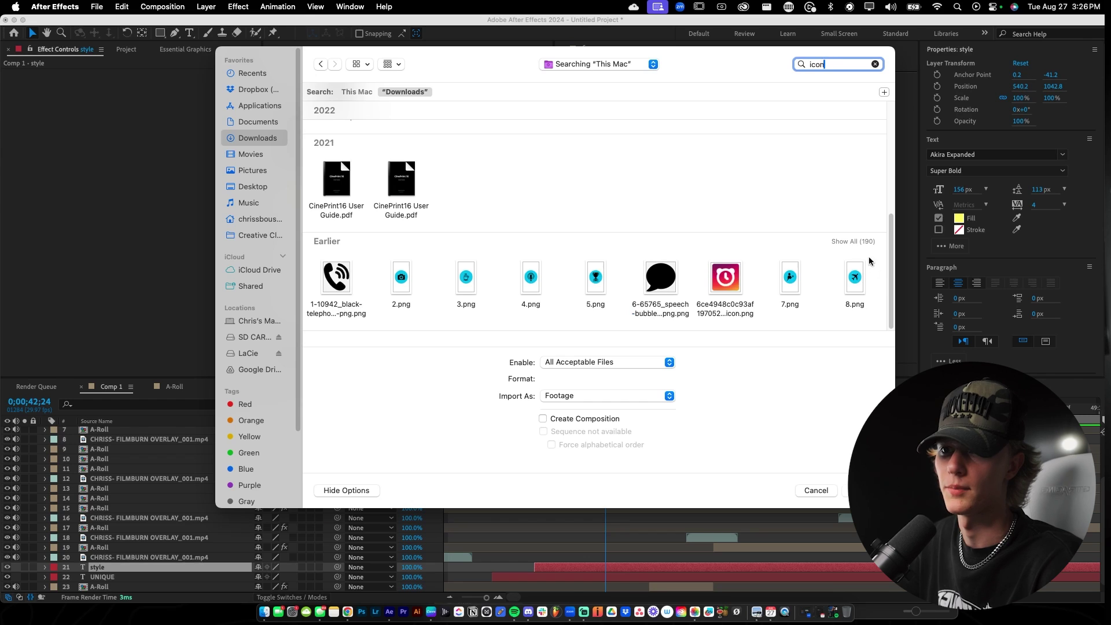
double_click(725, 278)
left_click_drag(87, 154, 298, 567)
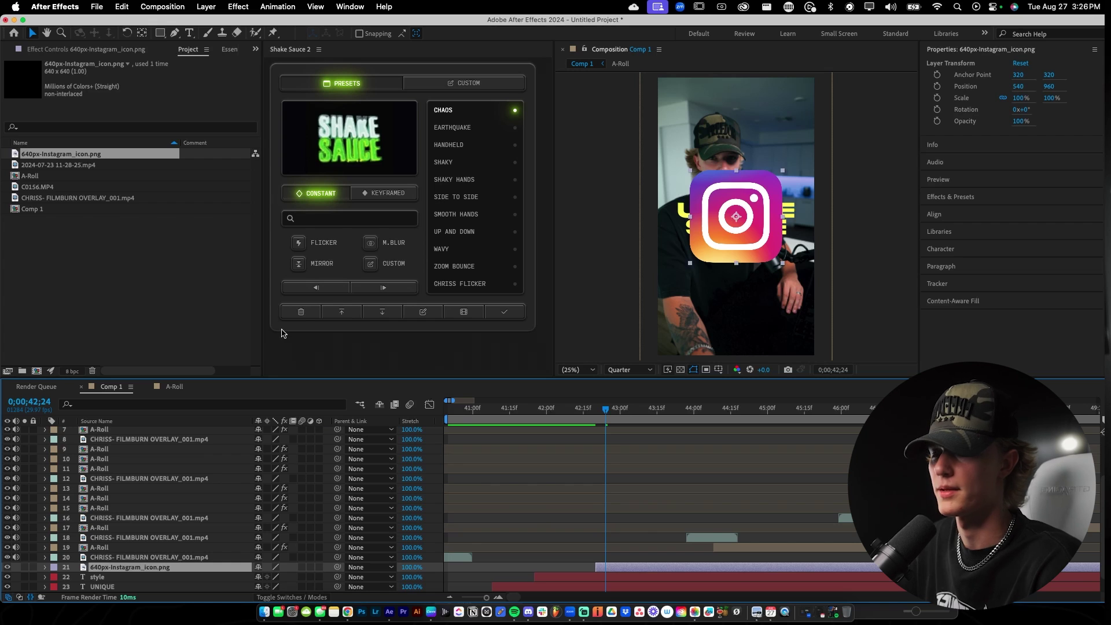
scroll(621, 520, "down", 2)
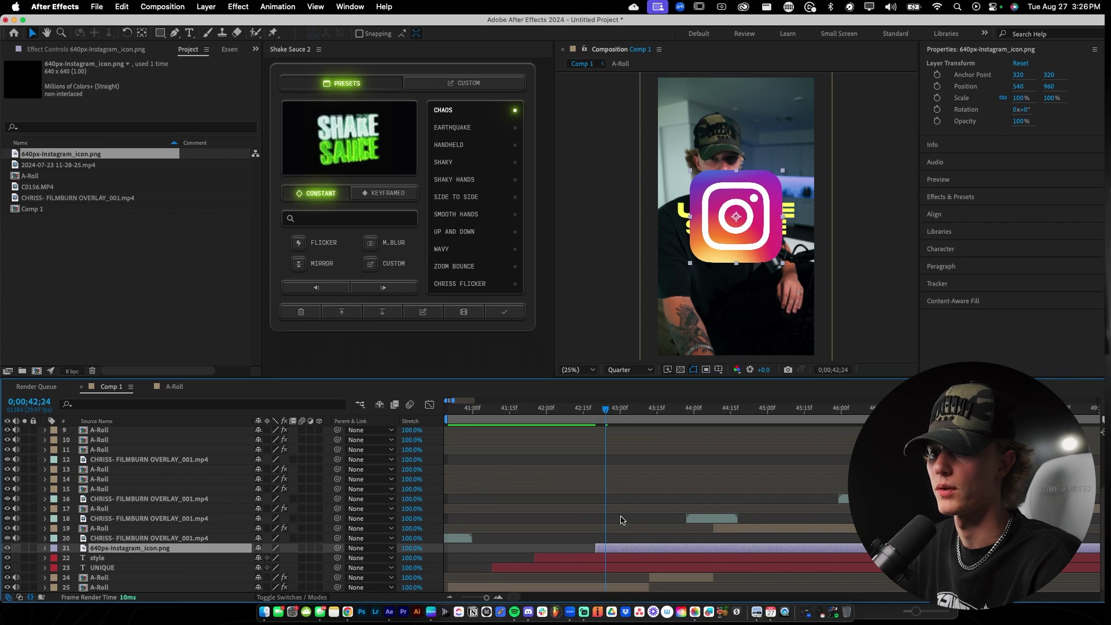
Move the Instagram icon layer below the style and UNIQUE text layers and reposition the icon over the head at 604, 668.
left_click_drag(154, 547, 155, 572)
left_click_drag(734, 193, 743, 150)
key("Return")
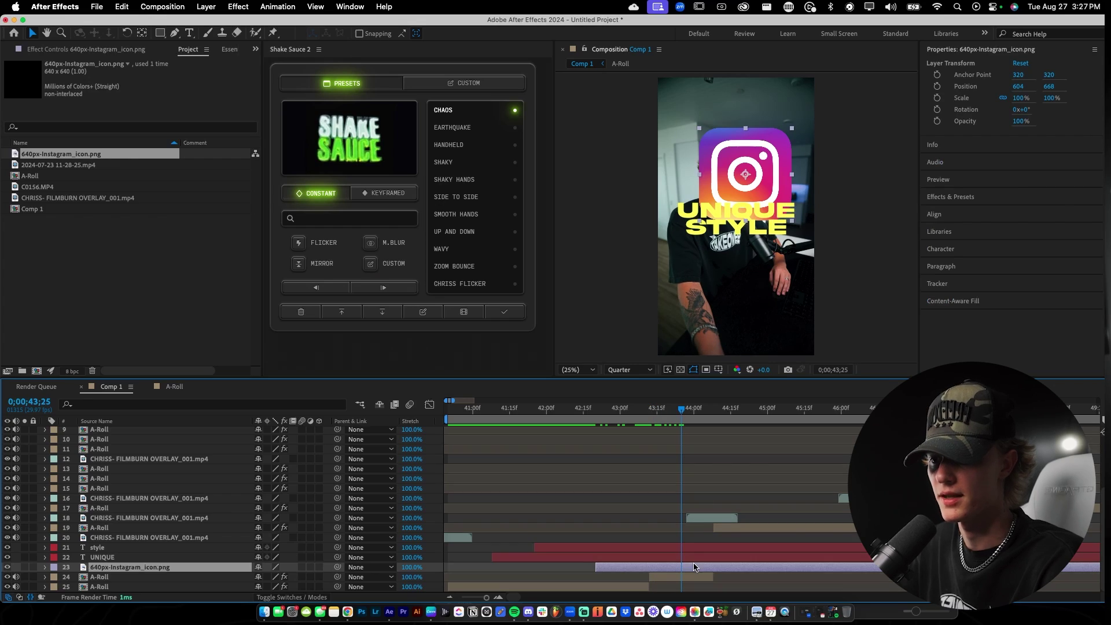
Split the style, UNIQUE and Instagram icon layers together at 0;00;43;25 and delete the parts after the cut.
left_click(696, 548)
left_click(696, 560, "shift")
left_click(703, 567, "shift")
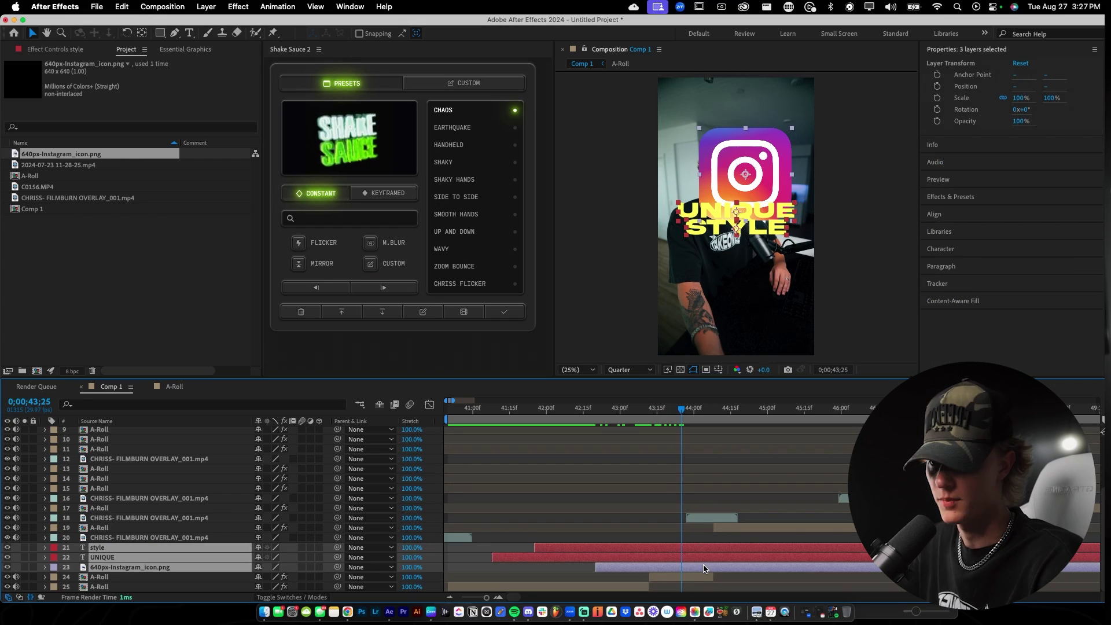
key("super+shift+d")
key("Delete")
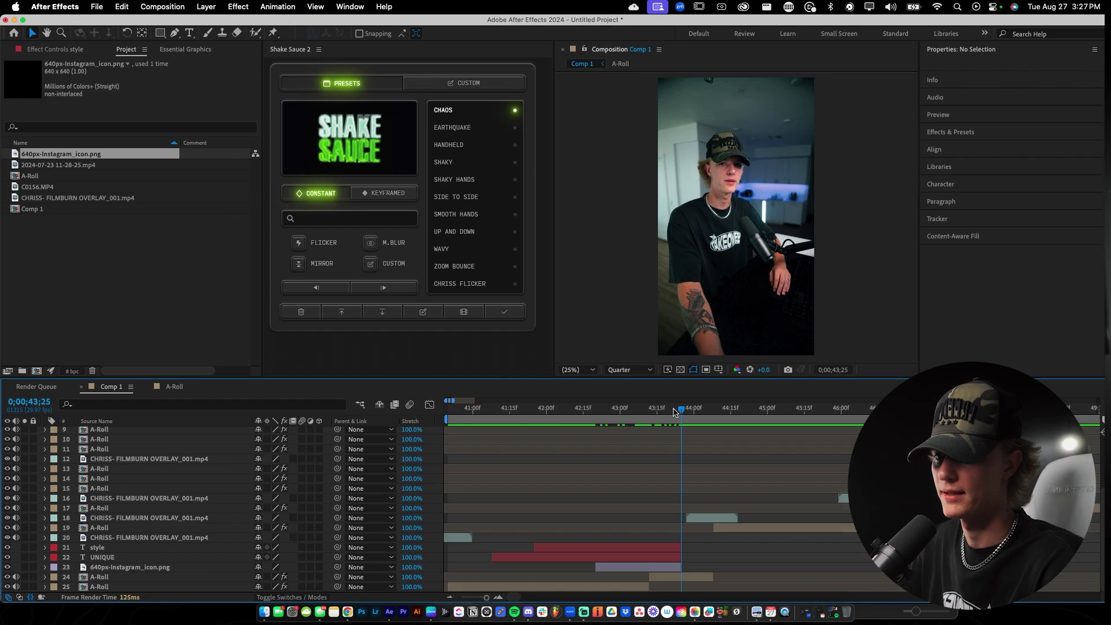
Play back the graphics and extend the start of the Instagram icon layer slightly earlier.
left_click_drag(674, 412, 488, 410)
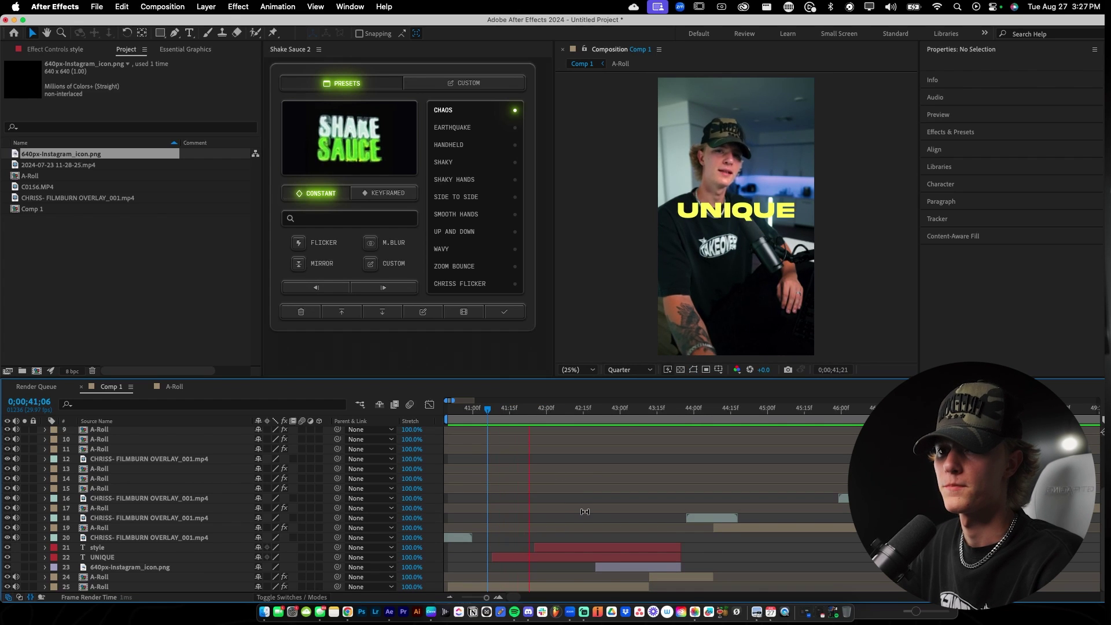
key("space")
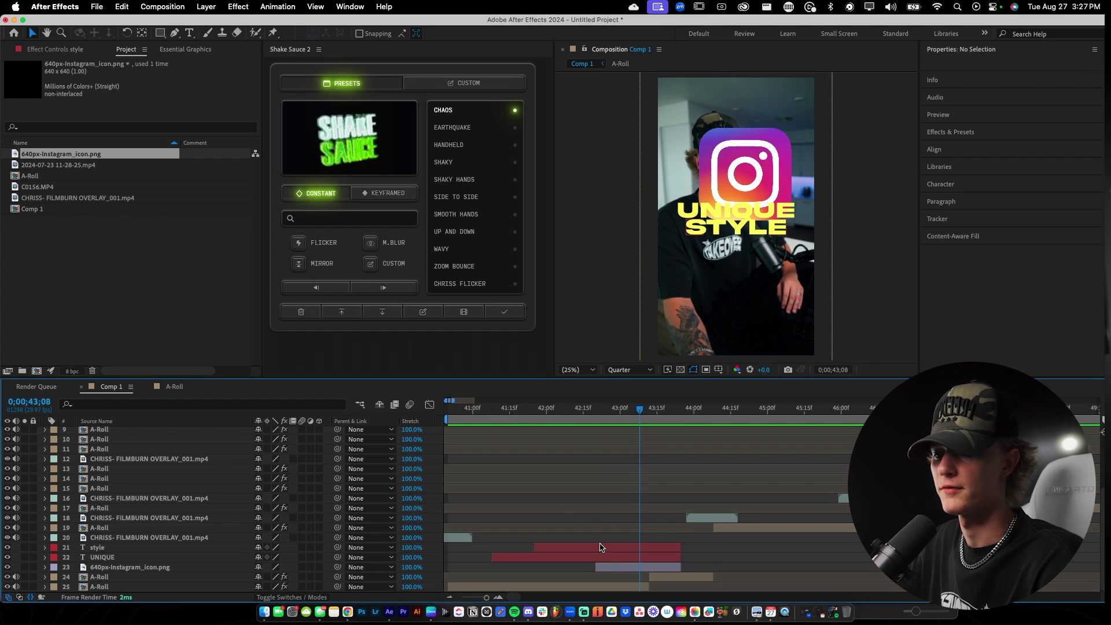
left_click_drag(596, 567, 580, 567)
left_click(474, 411)
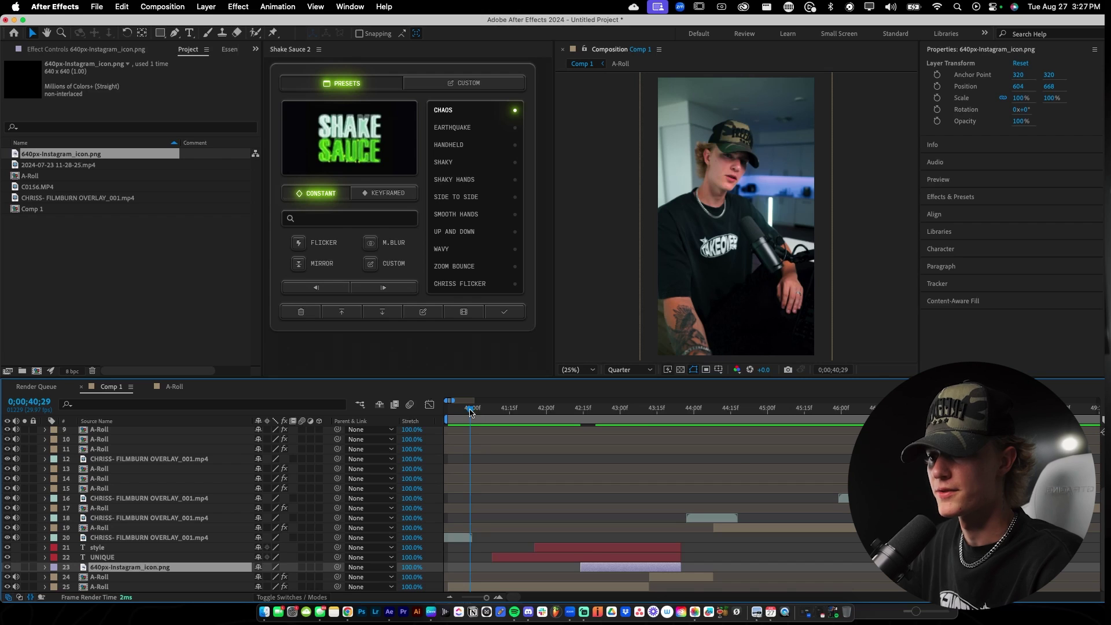
left_click_drag(473, 412, 499, 412)
Apply the TakeOver- 2. Slide in Up preset to the UNIQUE and style text layers.
left_click(524, 558)
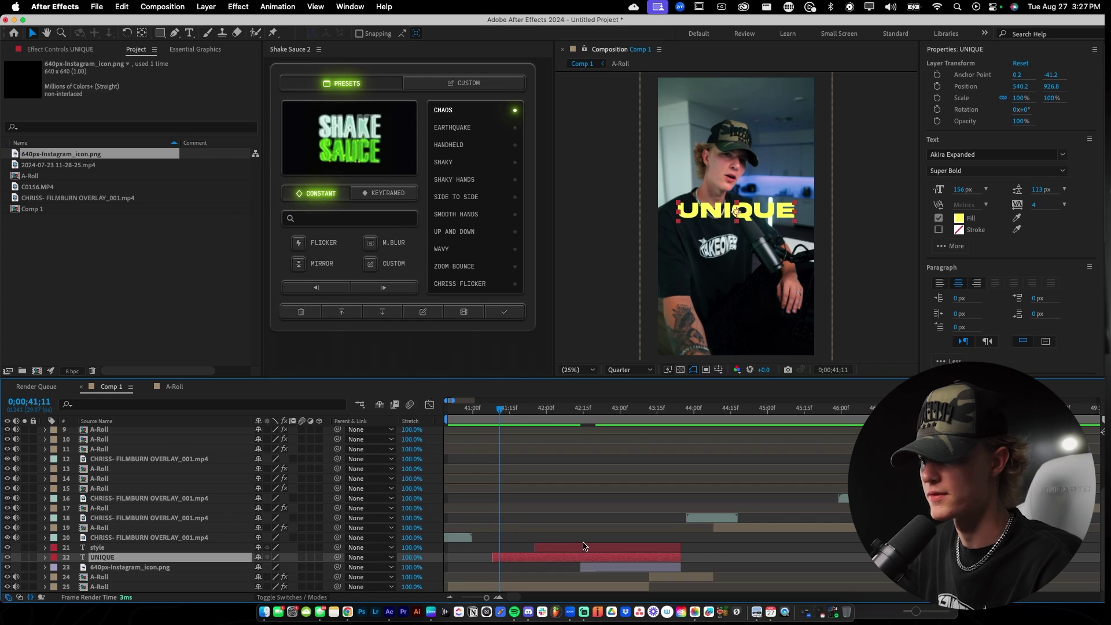
left_click(983, 51)
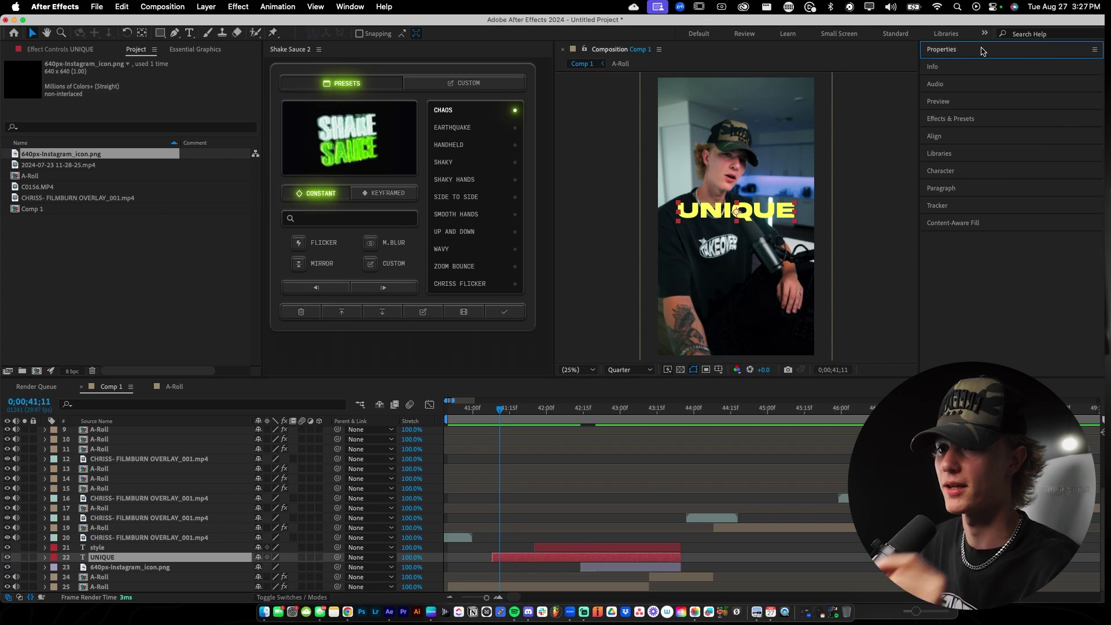
left_click(962, 119)
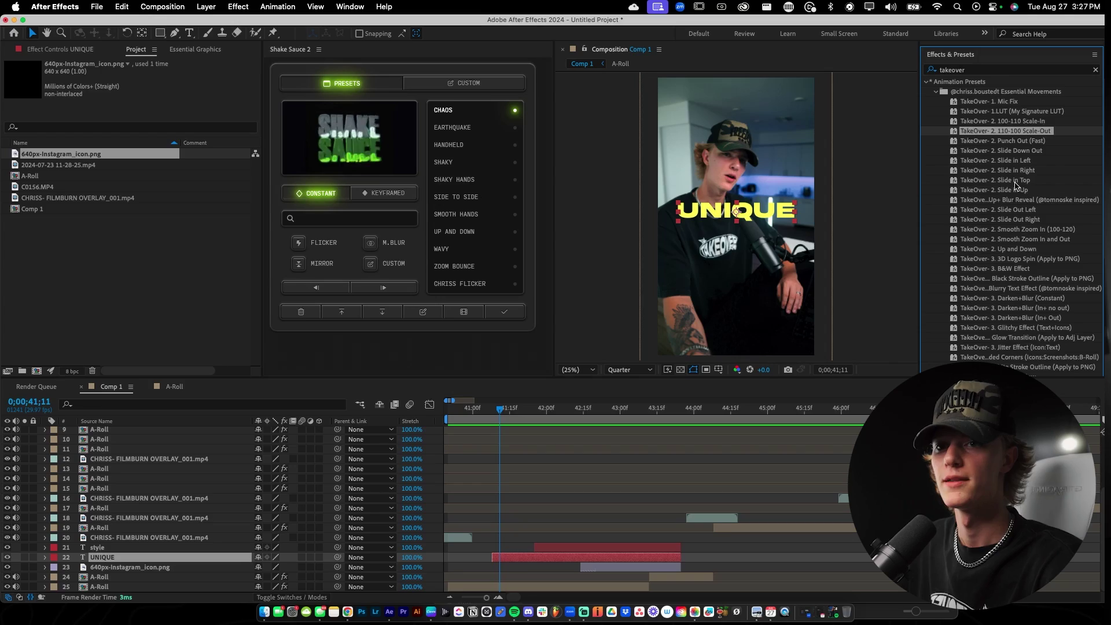
left_click(1019, 190)
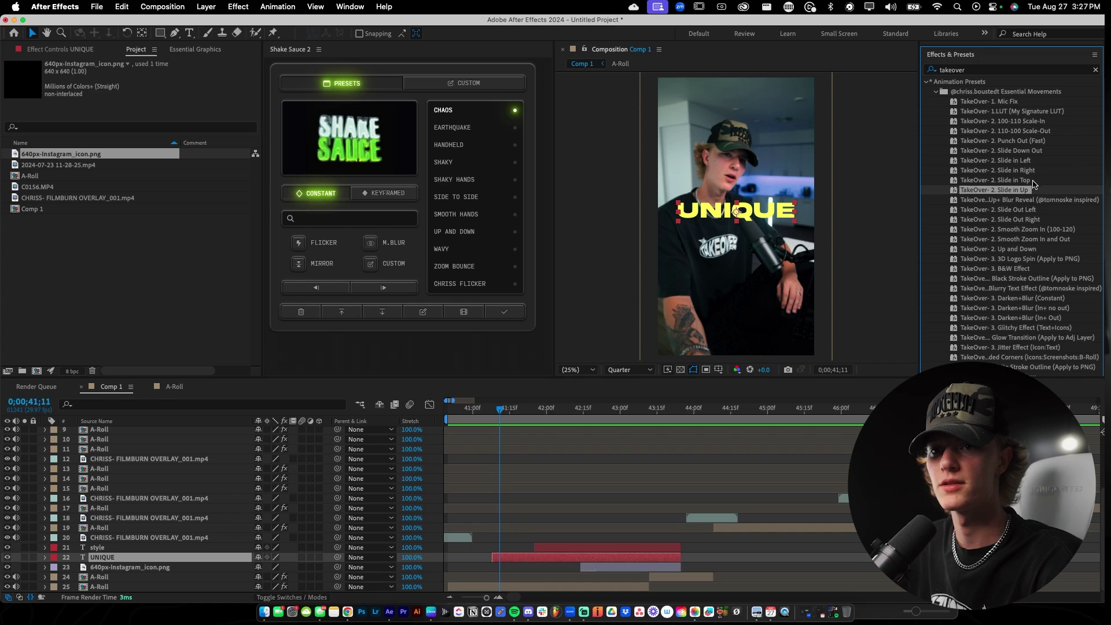
left_click(603, 548, "shift")
double_click(1008, 190)
left_click_drag(1009, 190, 590, 547)
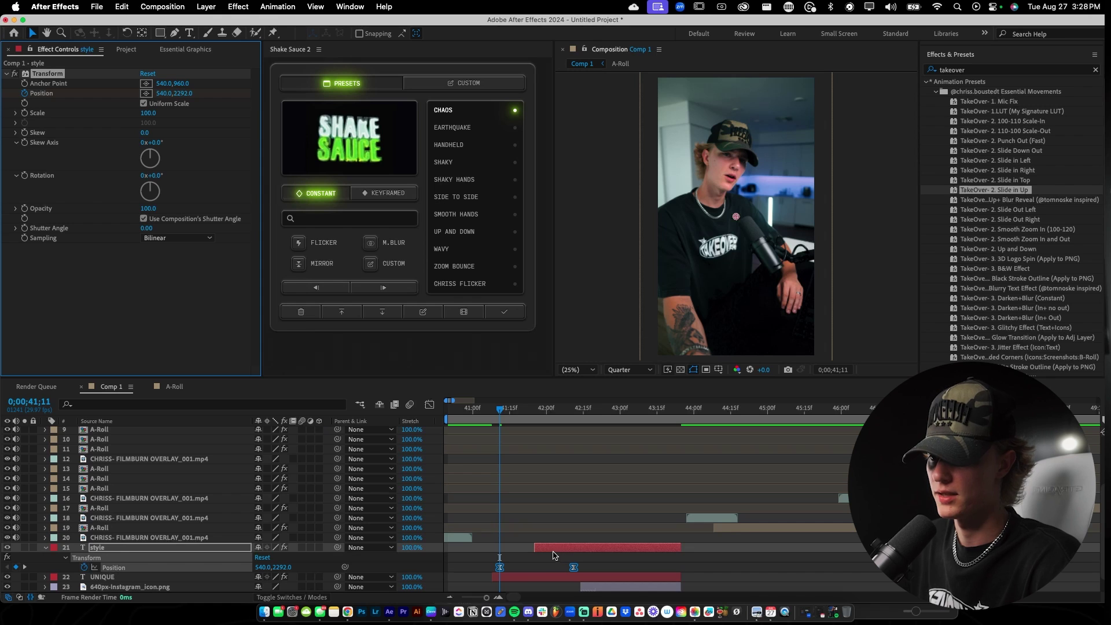
Align the slide position keyframes with the start of the style and UNIQUE layers, and play back the movement.
left_click_drag(499, 567, 564, 562)
left_click(527, 577)
key("u")
scroll(527, 578, "down", 3)
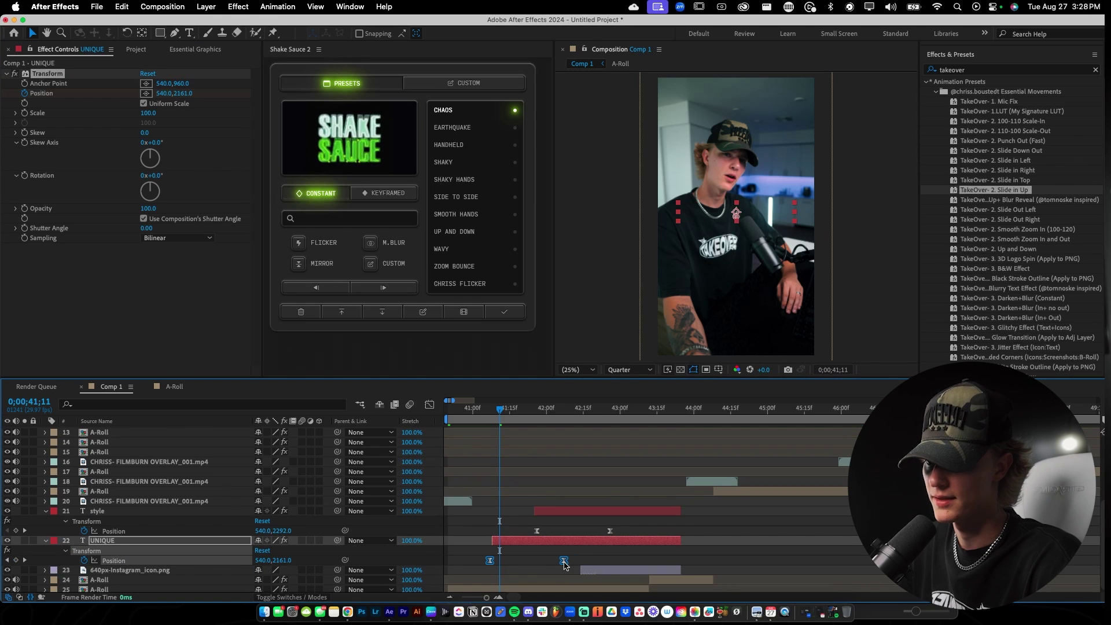
left_click_drag(501, 410, 489, 409)
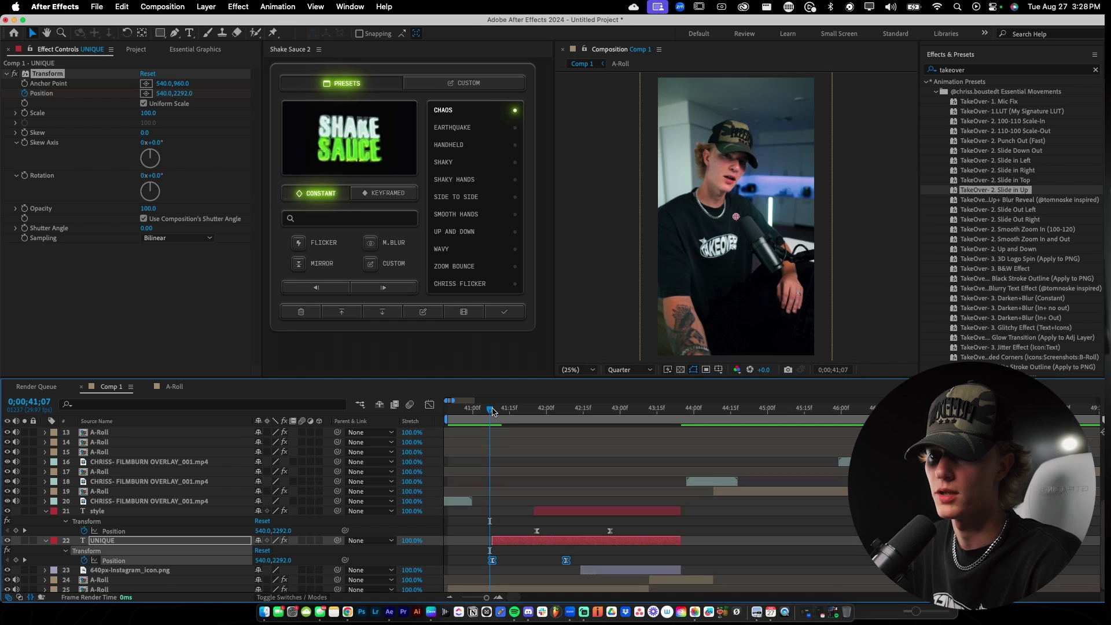
key("space")
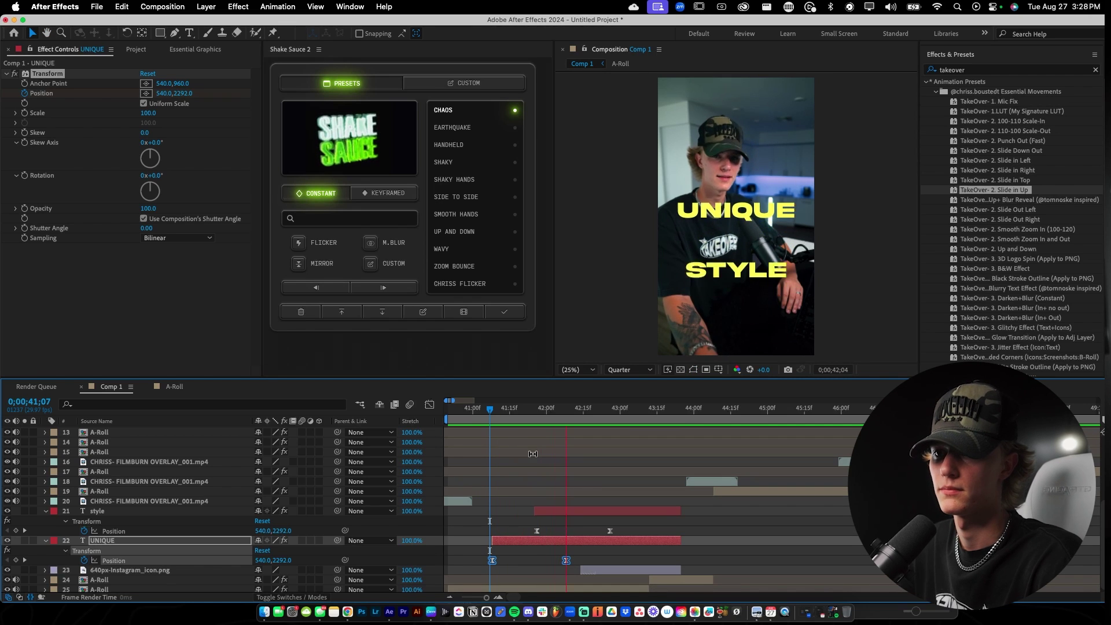
key("space")
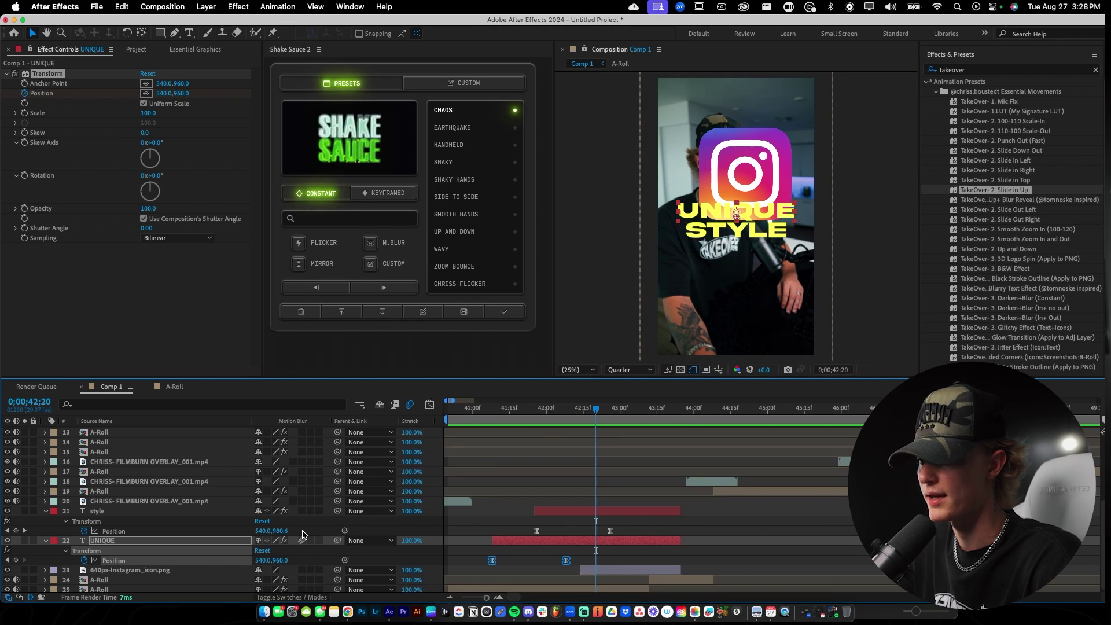
Turn on motion blur for all layers of the composition and preview the sliding text.
left_click_drag(306, 433, 302, 424)
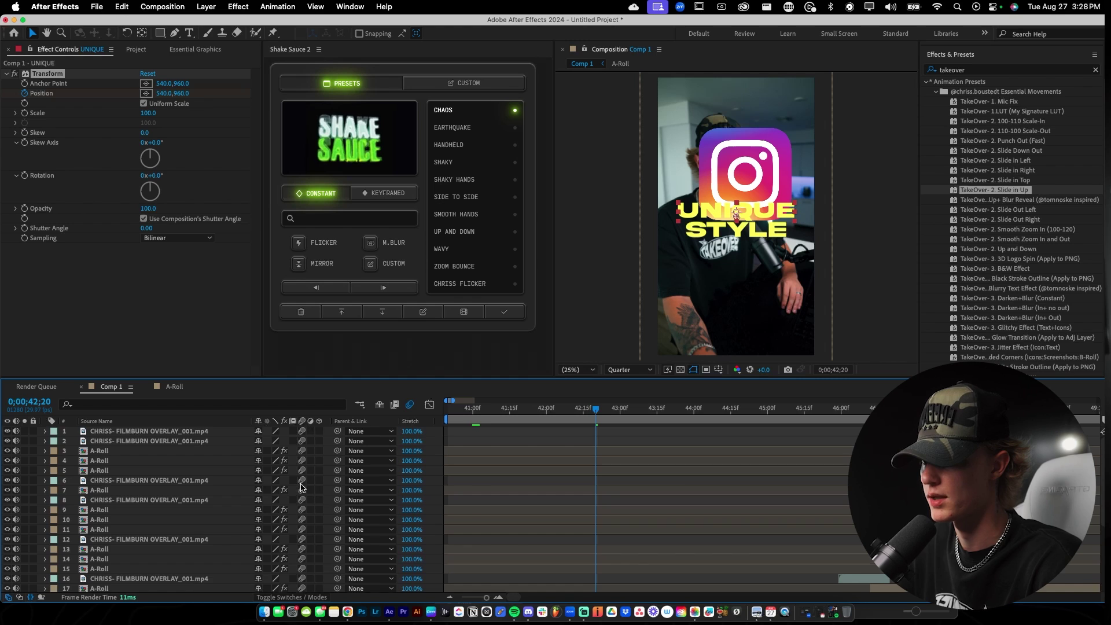
scroll(305, 492, "down", 5)
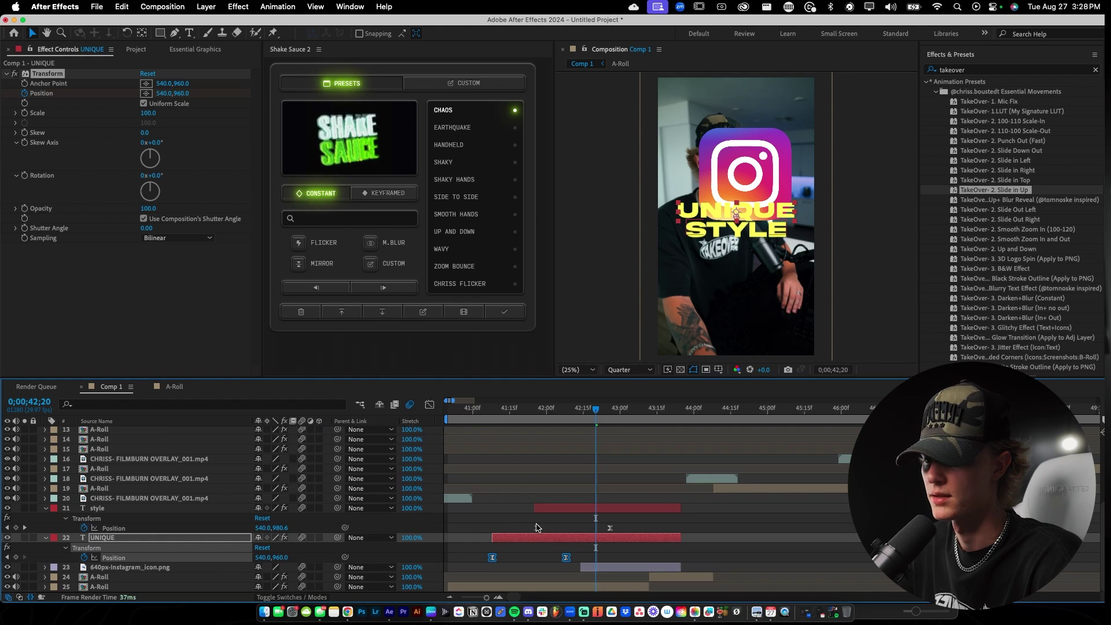
key("space")
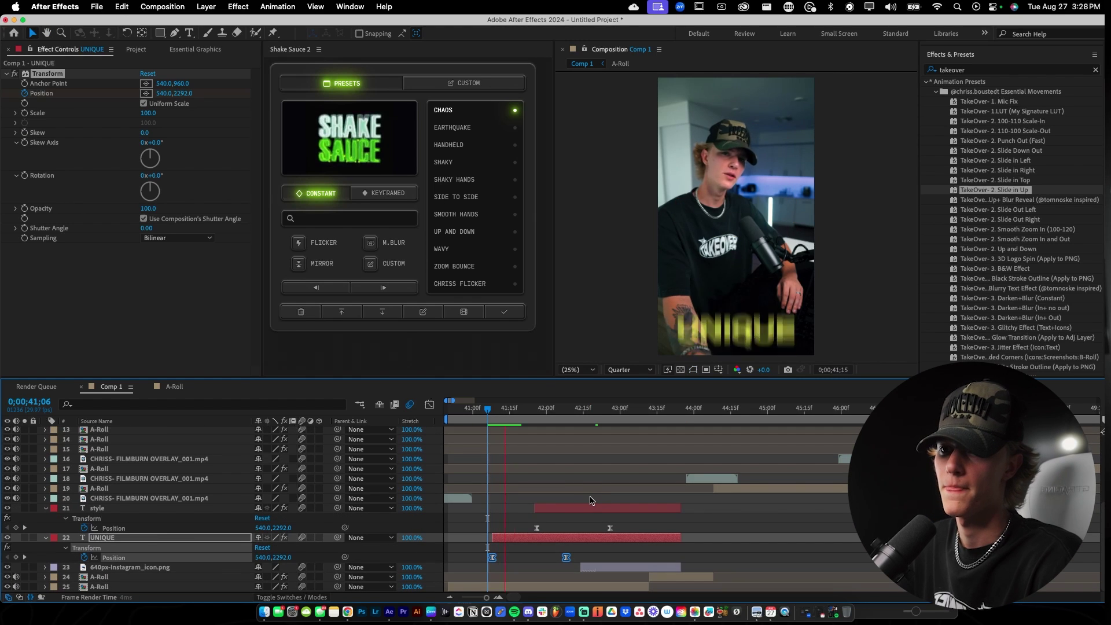
key("space")
Shift the style text layer earlier so it follows UNIQUE more closely, and play back the timing.
left_click_drag(590, 508, 575, 509)
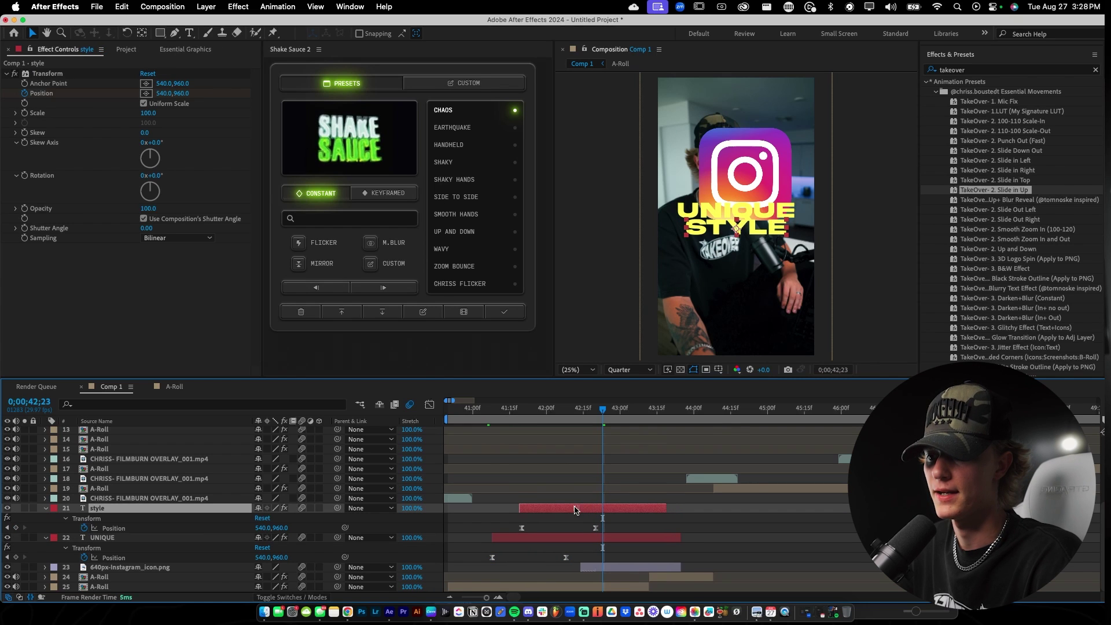
left_click(480, 416)
key("space")
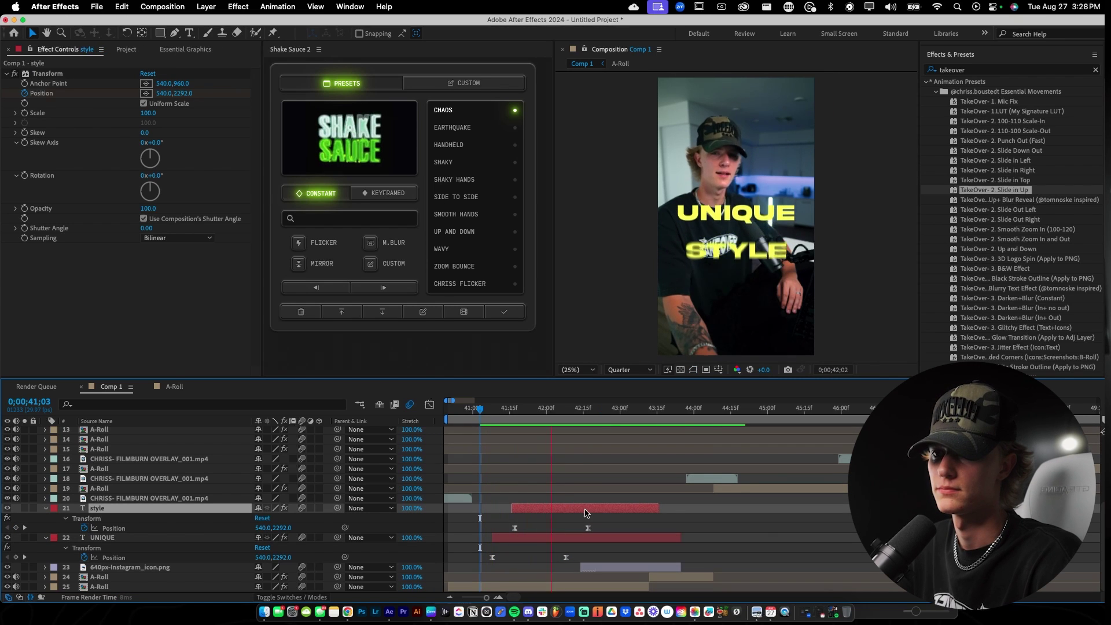
Try the TakeOver- 2. Slide in Up preset on the Instagram icon layer and play back the movement.
left_click(631, 568)
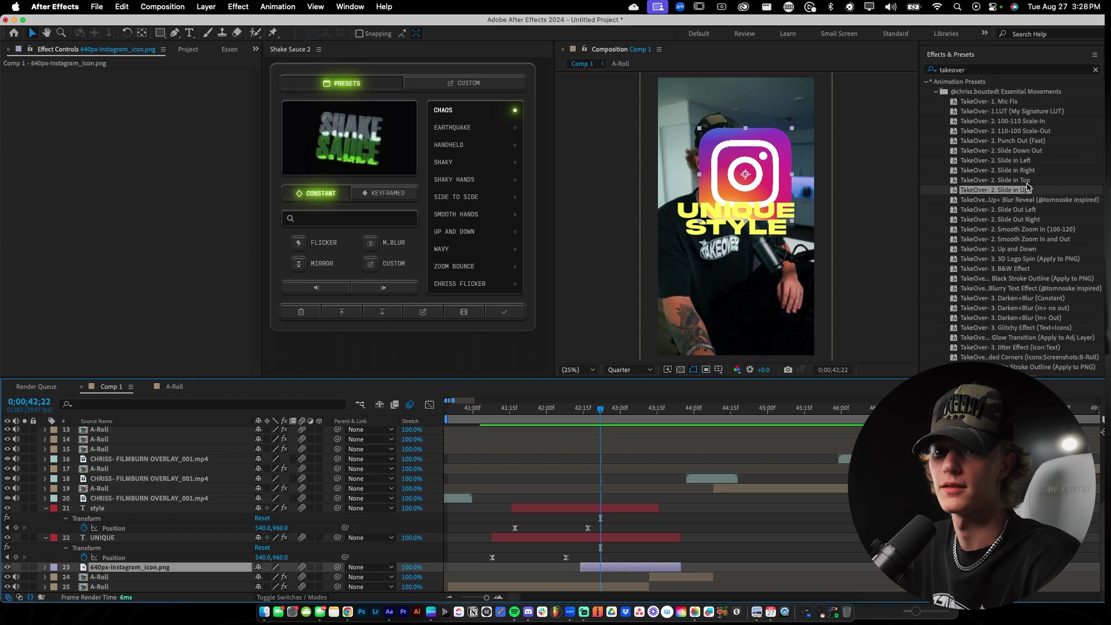
left_click_drag(1020, 189, 580, 568)
scroll(617, 573, "down", 2)
left_click(569, 409)
left_click_drag(566, 412, 548, 410)
key("space")
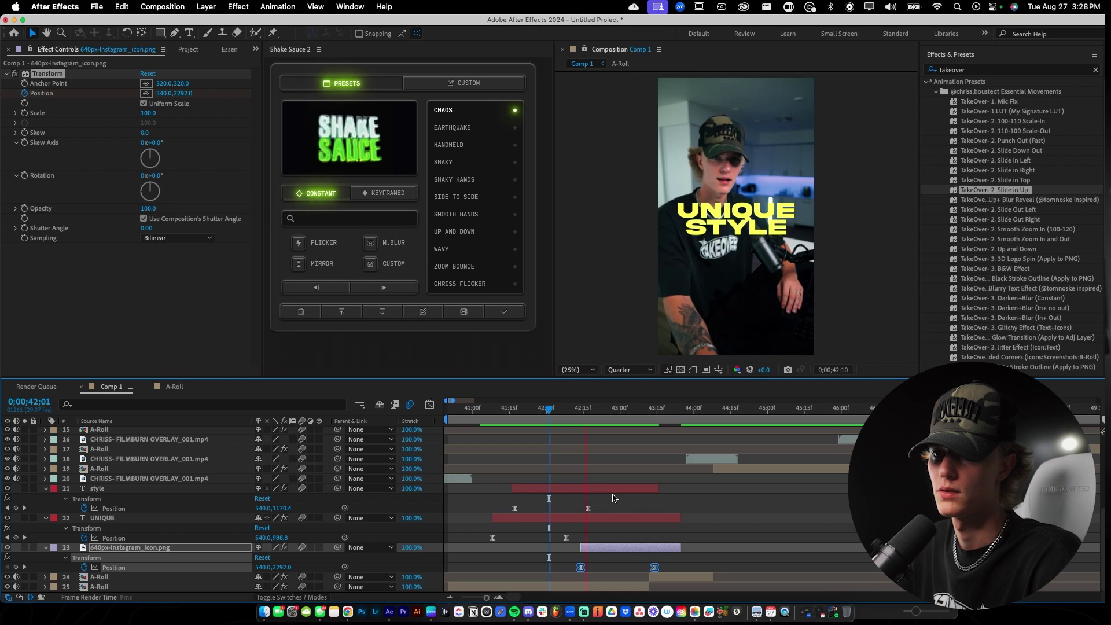
key("space")
Undo the preset and keyframe changes on the Instagram icon layer.
left_click(653, 567)
left_click_drag(280, 568, 95, 546)
key("super+z")
left_click(632, 551)
key("super+z")
key("super+z")
Pre-compose the Instagram icon layer.
left_click(615, 568)
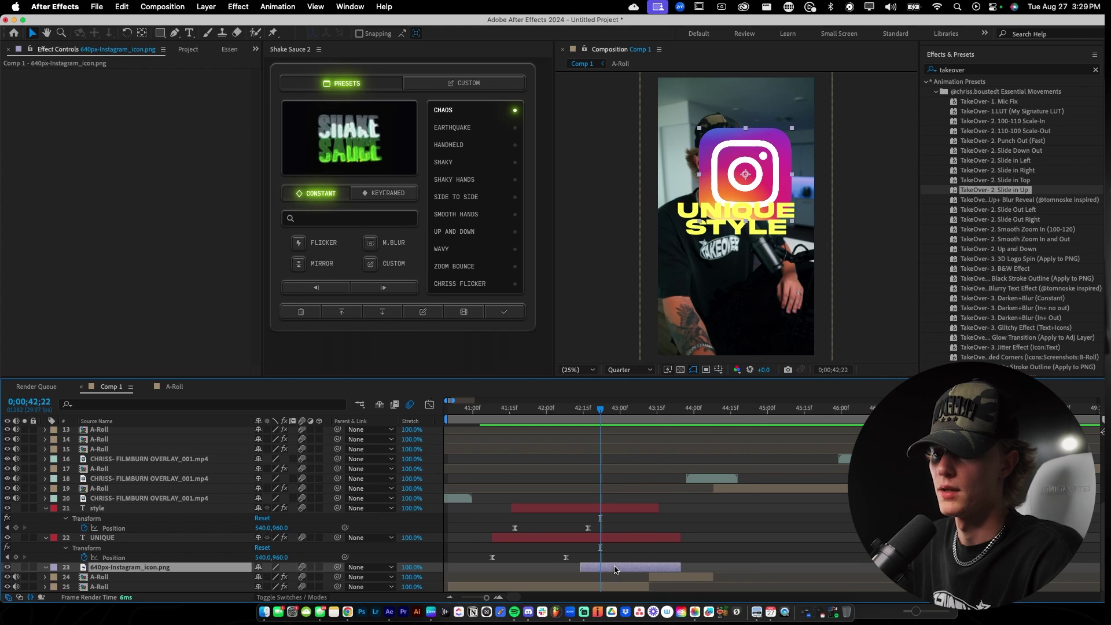
right_click(624, 567)
left_click(669, 520)
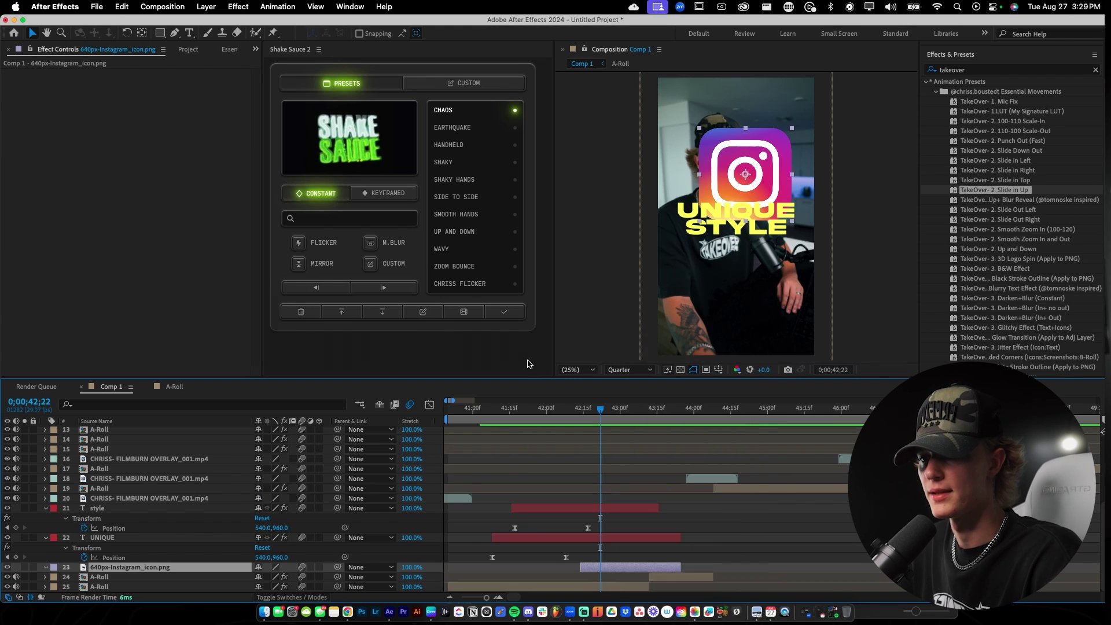
left_click(497, 429)
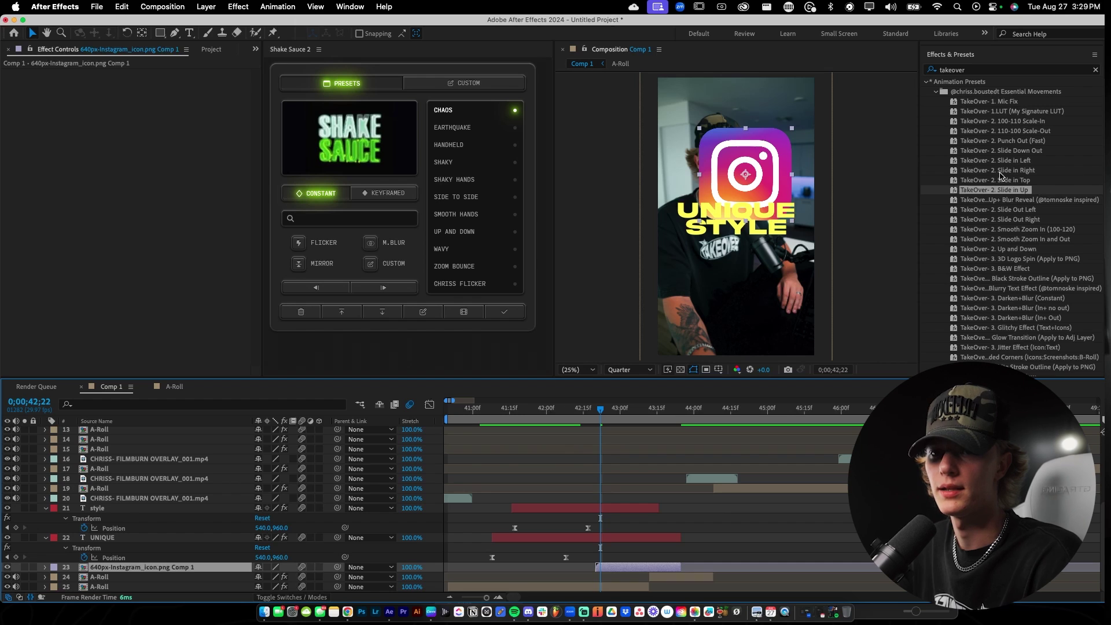
Try the TakeOver- 2. Slide in Up preset on 640px-Instagram_icon.png Comp 1 and preview it.
left_click_drag(996, 193, 612, 565)
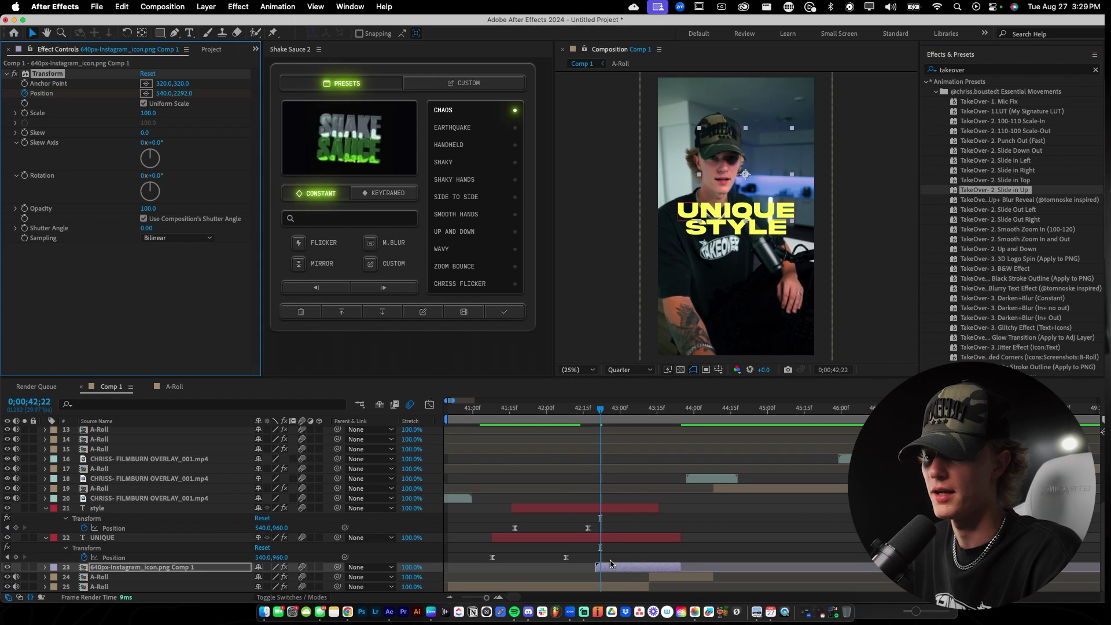
key("space")
key("space")
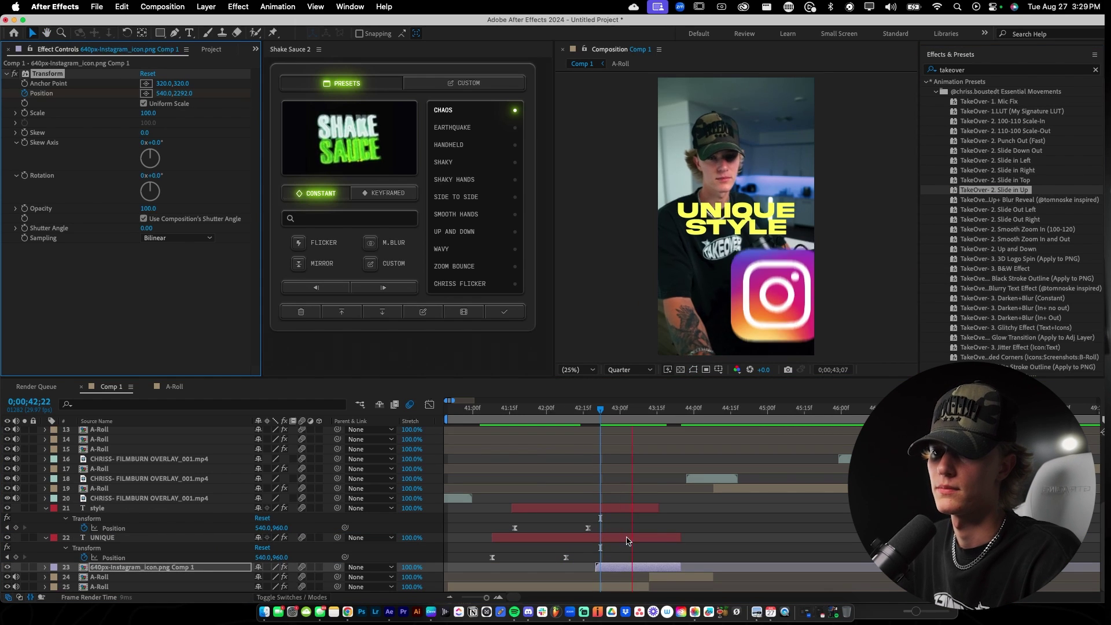
Pre-compose the icon as 640px-Instagram_icon.png Comp 2, moving all attributes into it and adjusting the duration to the layer's time span.
left_click(623, 568)
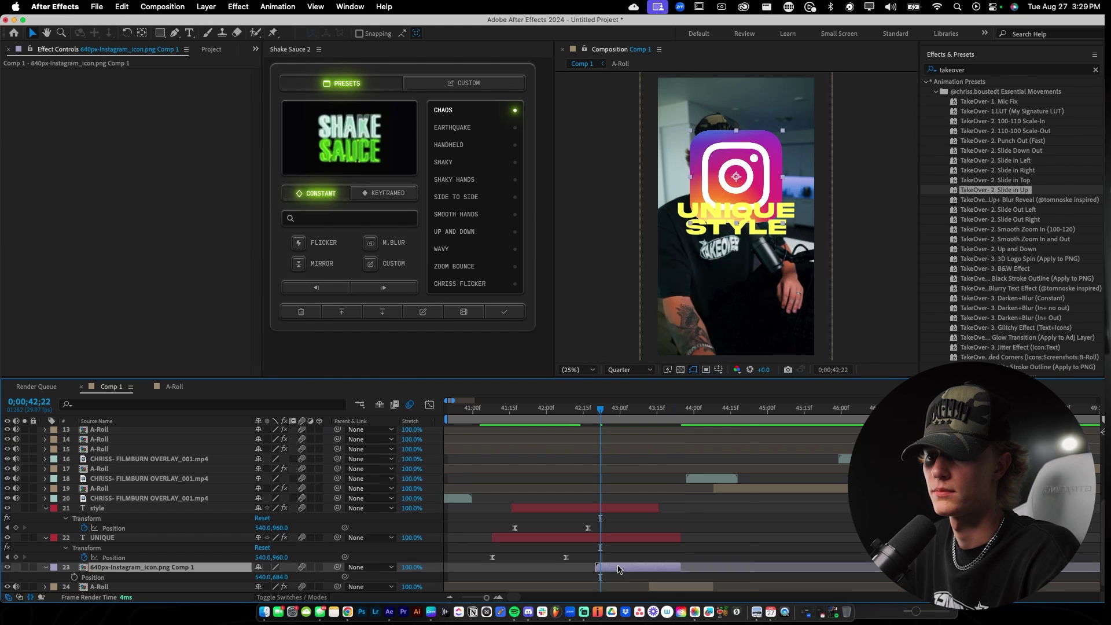
right_click(619, 568)
left_click(642, 519)
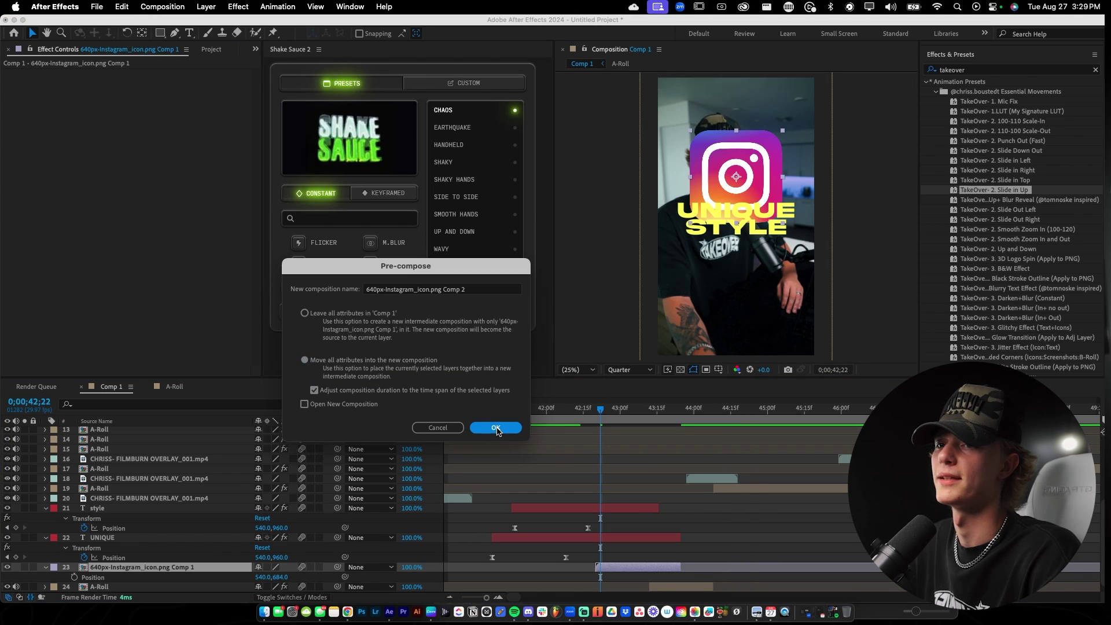
left_click(496, 429)
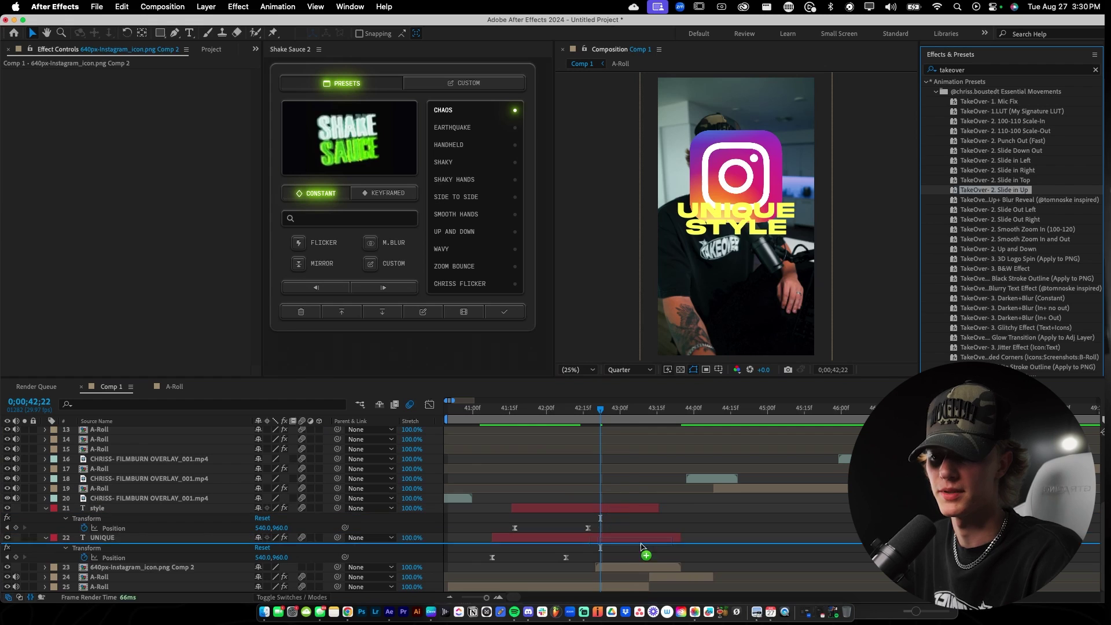
Apply the TakeOver- 2. Slide in Up preset to 640px-Instagram_icon.png Comp 2 and play back the icon's entrance.
double_click(1006, 191)
left_click(599, 410)
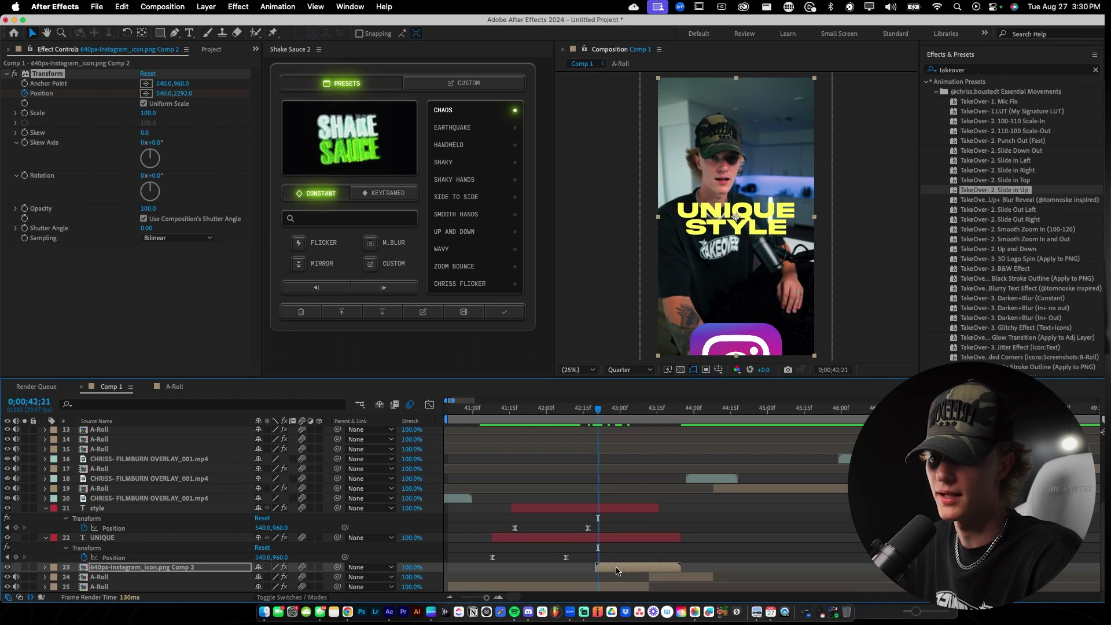
key("space")
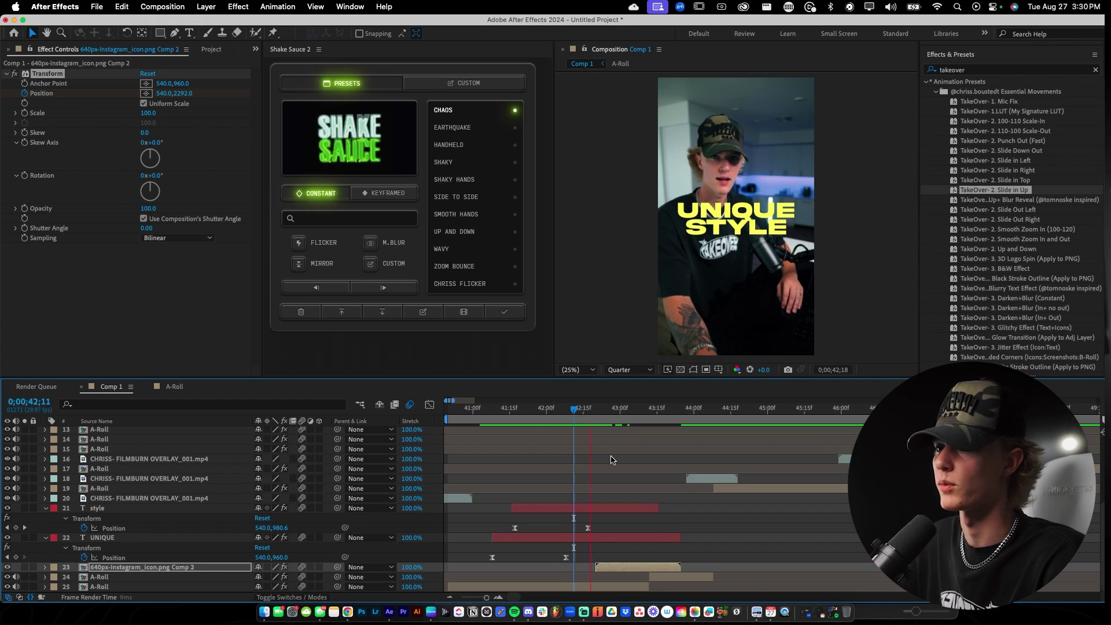
Shift 640px-Instagram_icon.png Comp 2 and its position keyframes earlier so the icon slides in sooner, and play back the result.
left_click(608, 569)
key("u")
scroll(618, 568, "down", 1)
left_click_drag(581, 575, 708, 587)
left_click_drag(672, 580, 669, 580)
key("F9")
key("j")
left_click(623, 574)
left_click(596, 578)
left_click_drag(276, 579, 522, 578)
key("space")
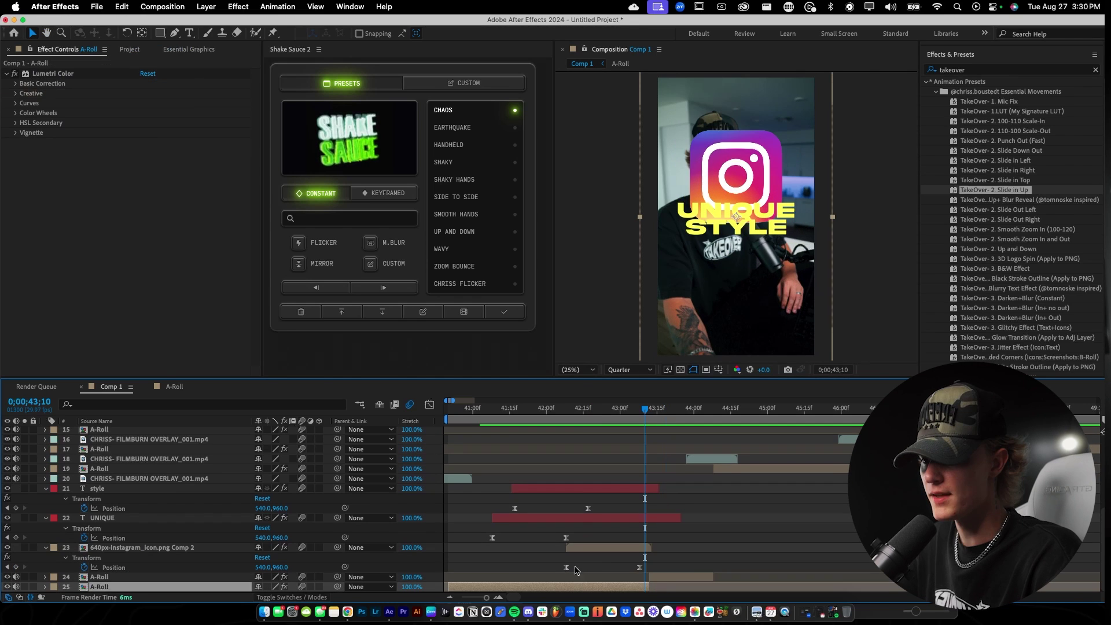
Split the A-Roll layer beneath the icon at 0;00;42;06 and move the later part above 640px-Instagram_icon.png Comp 2.
left_click_drag(576, 411, 561, 411)
key("ctrl+shift+d")
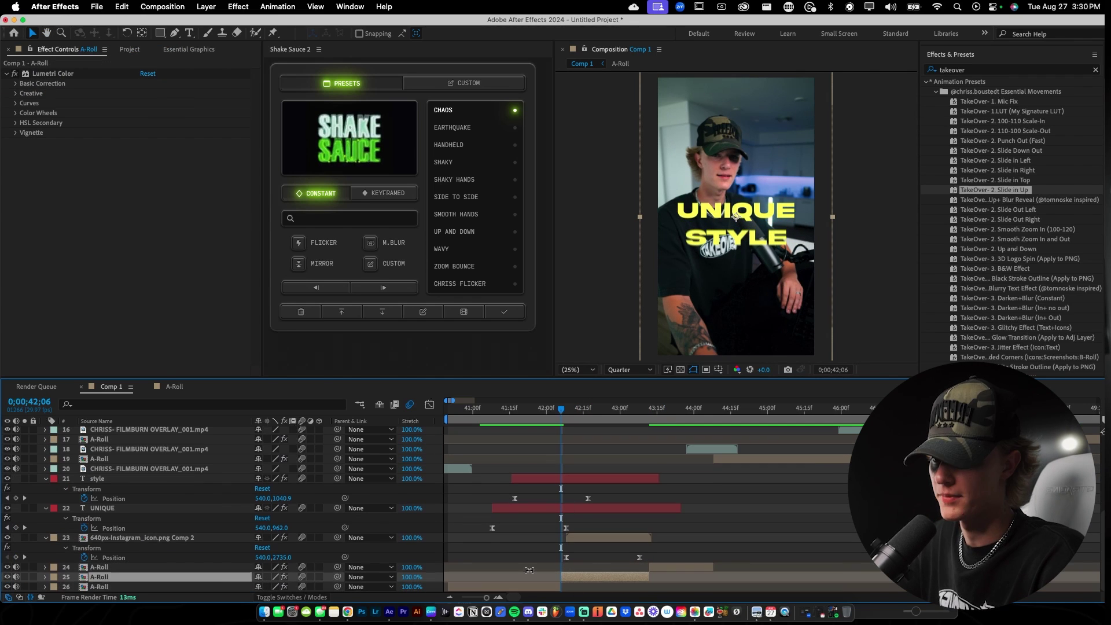
left_click_drag(219, 582, 220, 531)
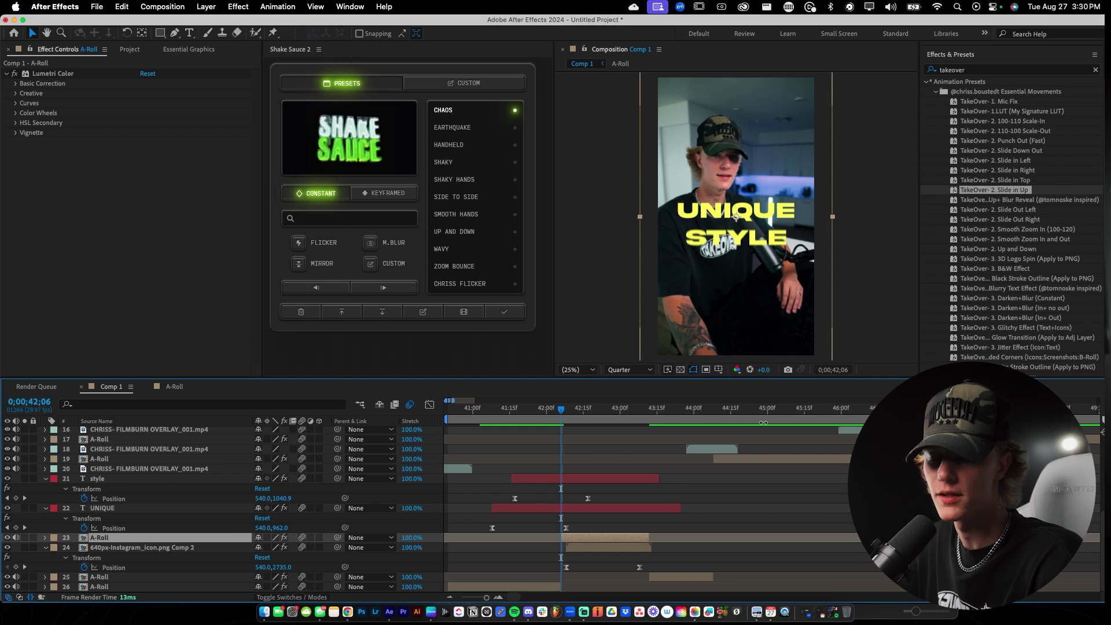
Apply the TakeOver- 6. KeyPer (Plug-in Required) preset to the A-Roll layer above the icon and view the cutout at 0;00;42;12.
scroll(1014, 223, "down", 5)
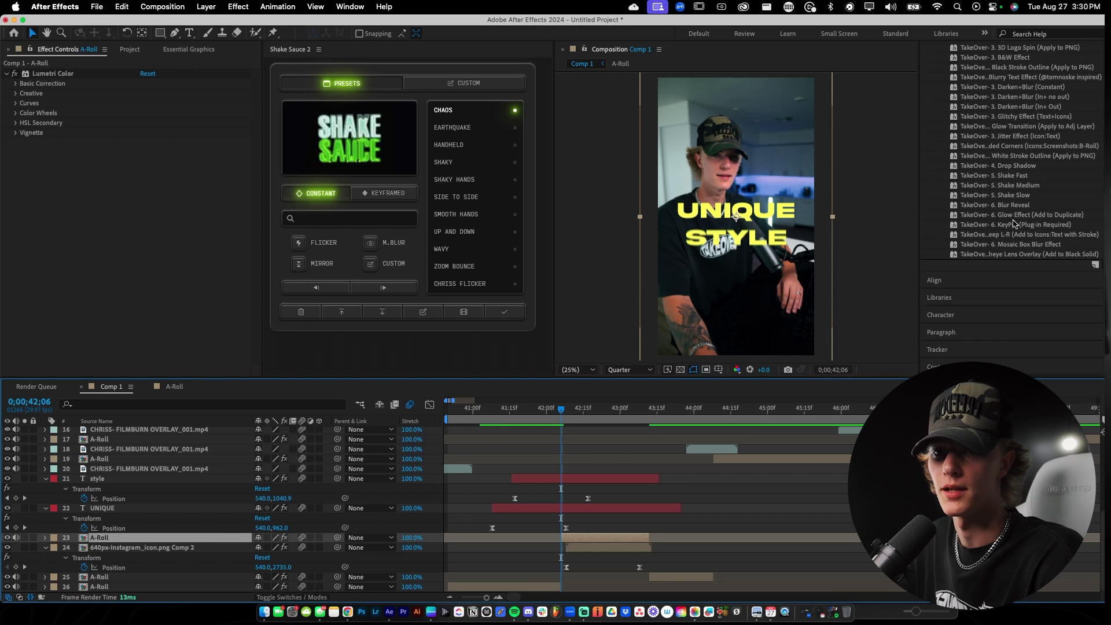
left_click_drag(1033, 225, 605, 534)
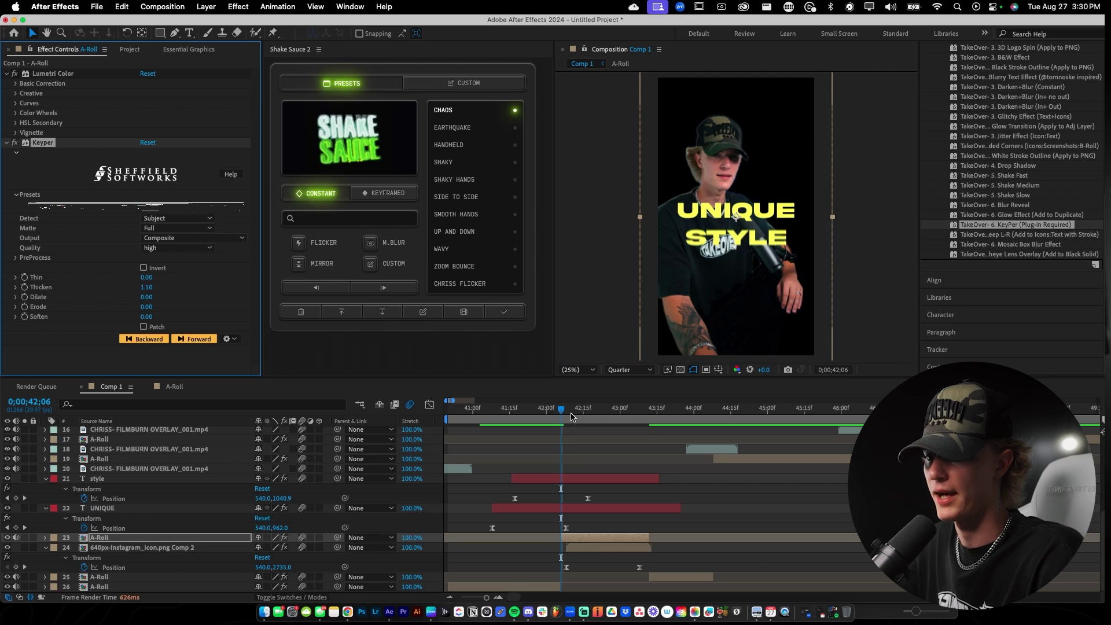
left_click_drag(564, 410, 577, 410)
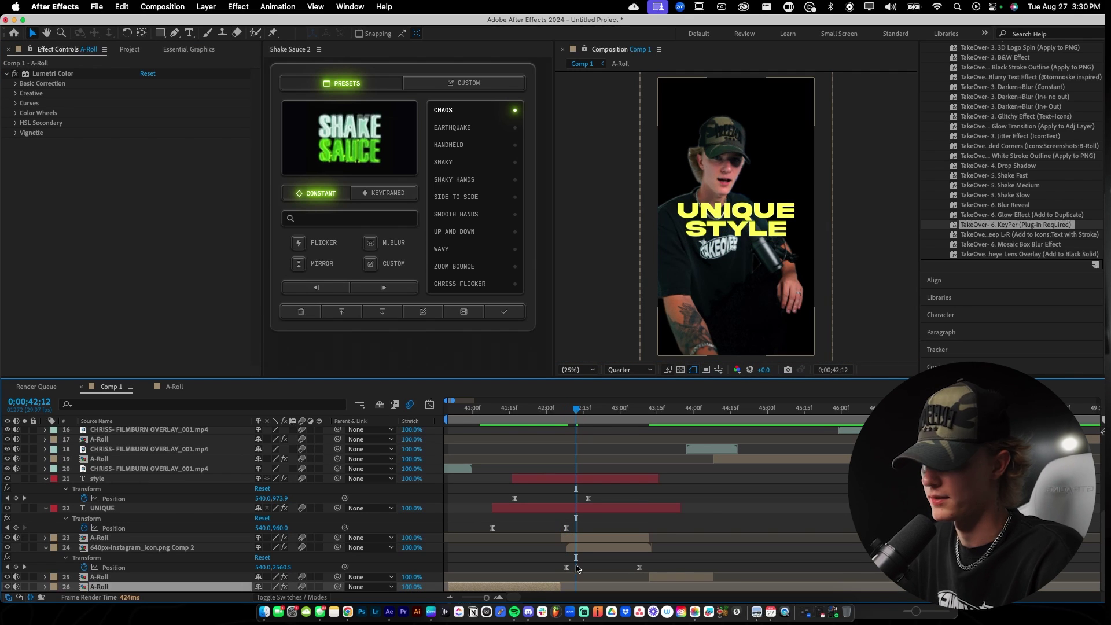
Duplicate the keyed A-Roll layer, place one copy beneath 640px-Instagram_icon.png Comp 2, and remove Keyper from that lower copy.
key("super+d")
left_click_drag(123, 538, 119, 580)
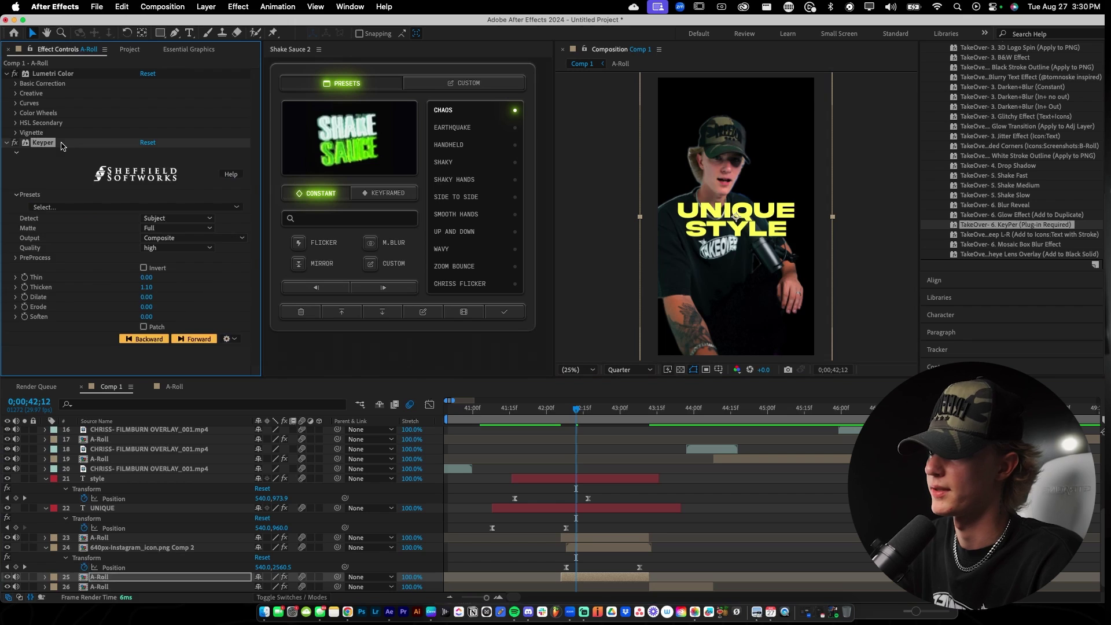
left_click(595, 547)
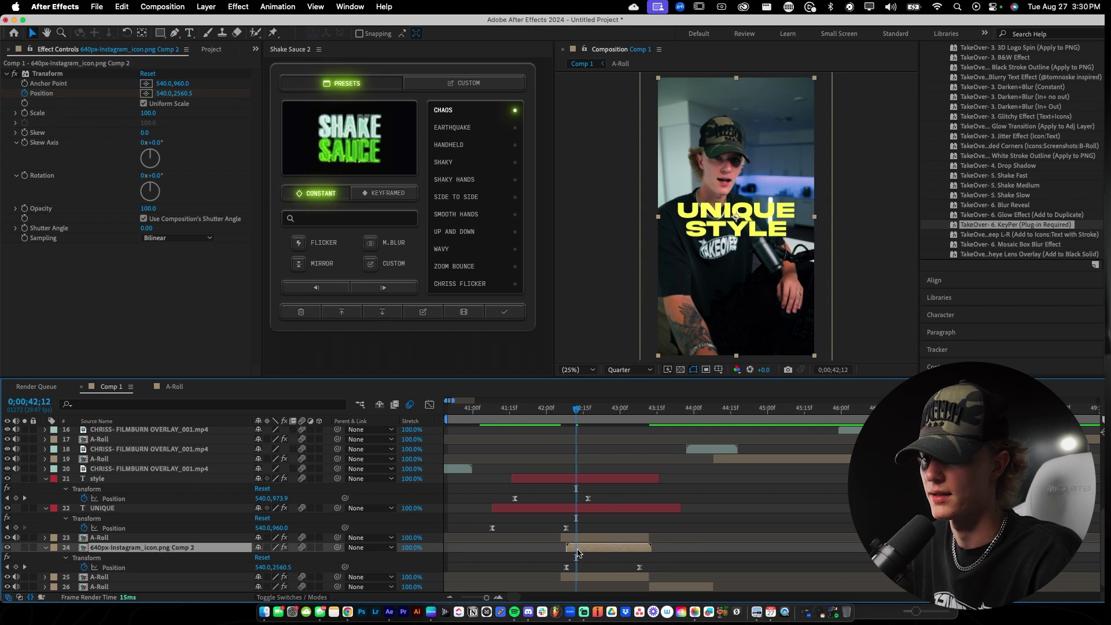
left_click_drag(578, 410, 627, 411)
left_click(1023, 205)
scroll(1029, 191, "up", 2)
left_click_drag(1008, 176, 609, 553)
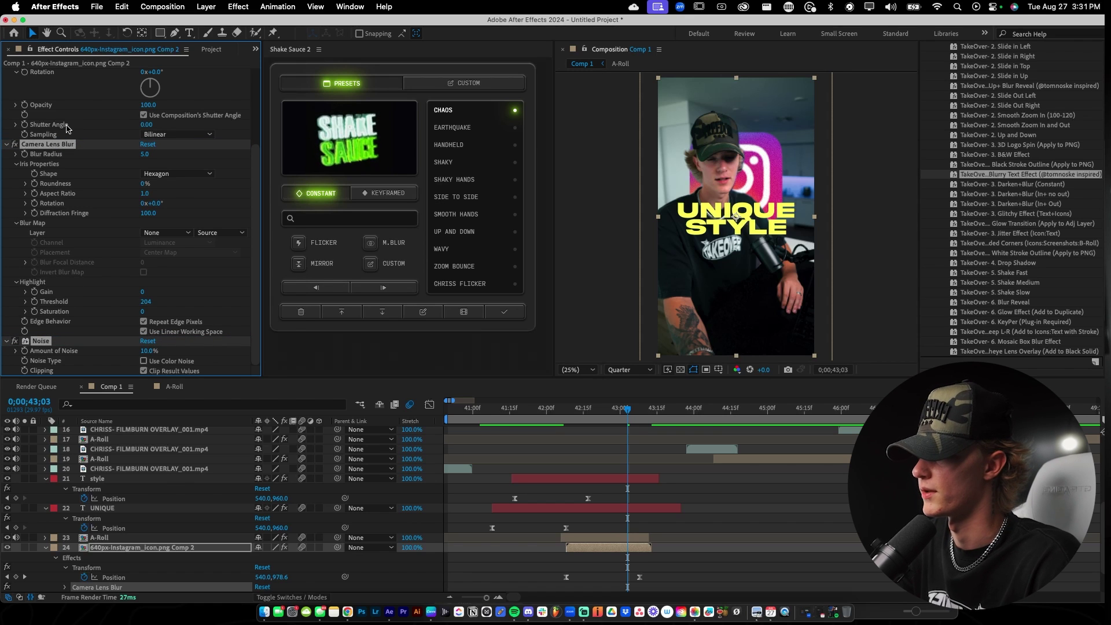
left_click(79, 105)
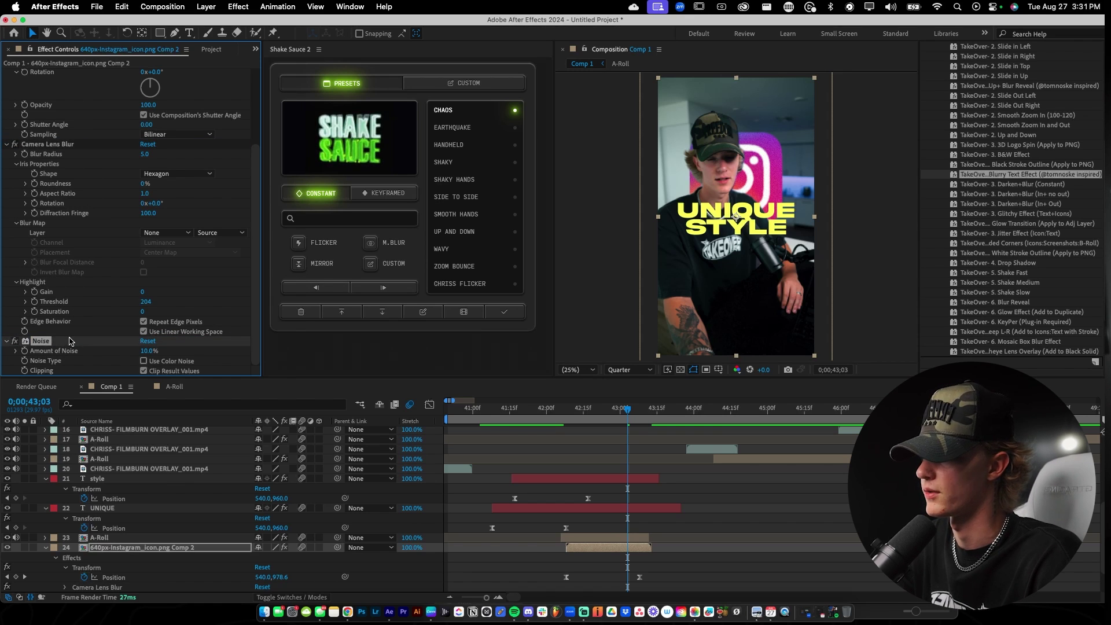
scroll(59, 354, "up", 2)
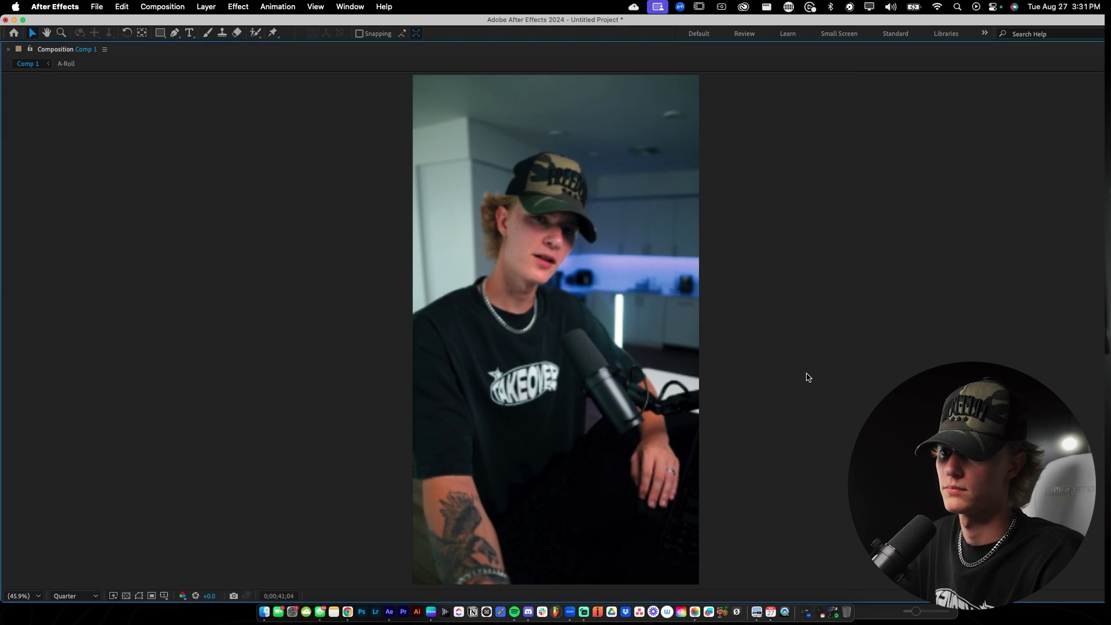
Play back the section from about 0;00;41;04 several times to review the icon sliding in behind the subject.
key("space")
key("grave")
left_click_drag(579, 410, 530, 407)
key("space")
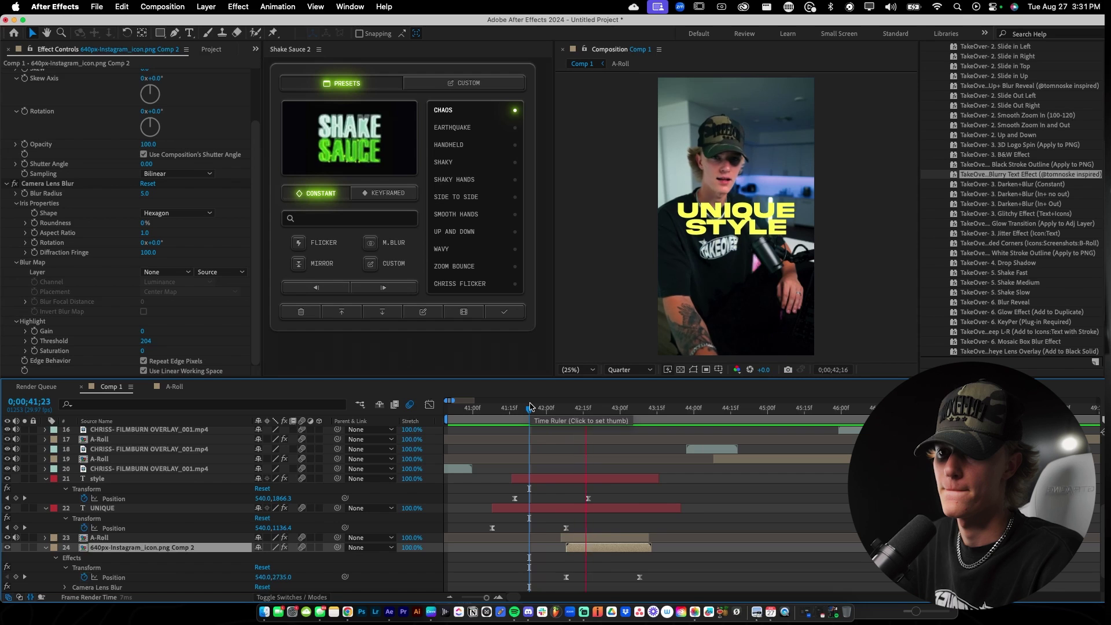
left_click(485, 409)
key("space")
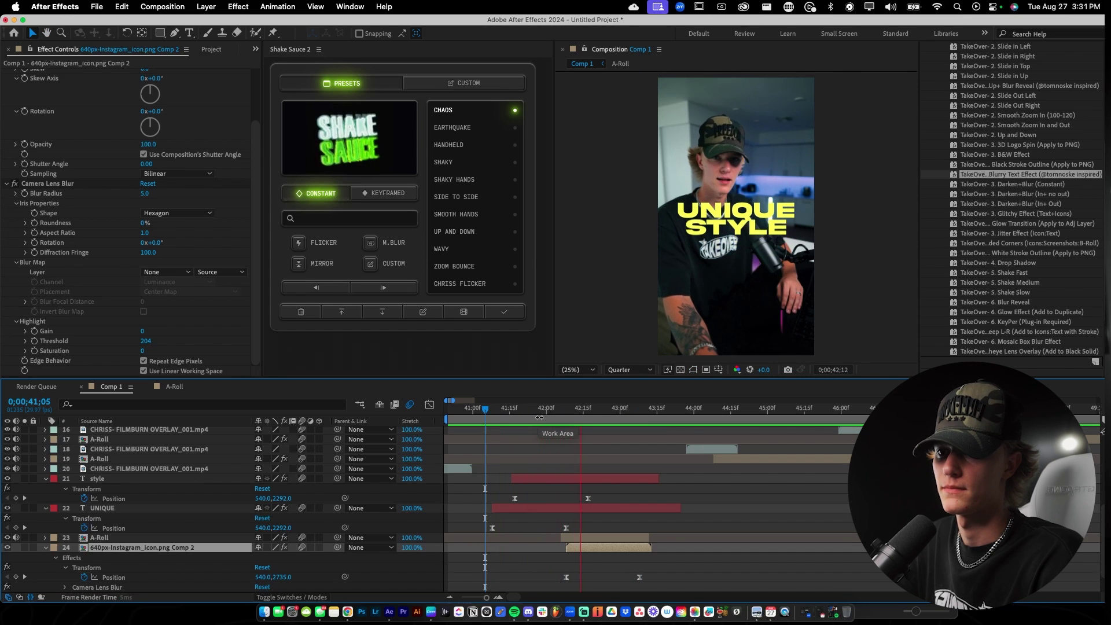
key("space")
key("space")
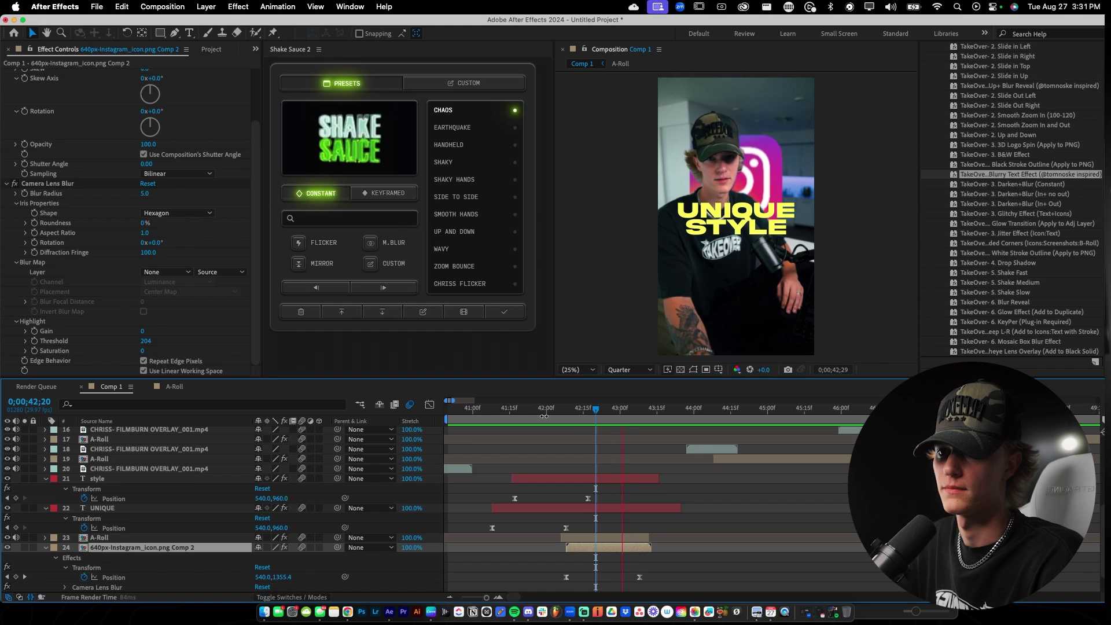
key("space")
key("space")
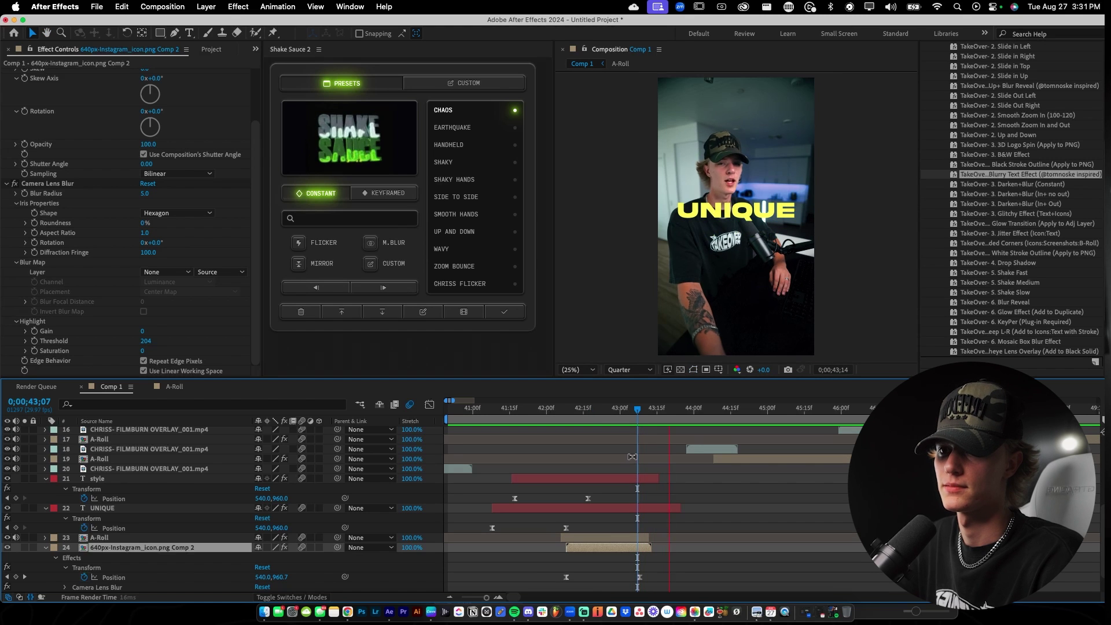
key("space")
Trim 640px-Instagram_icon.png Comp 2 and the style and UNIQUE text layers to end at 0;00;43;12, and play back the section.
scroll(664, 513, "down", 1)
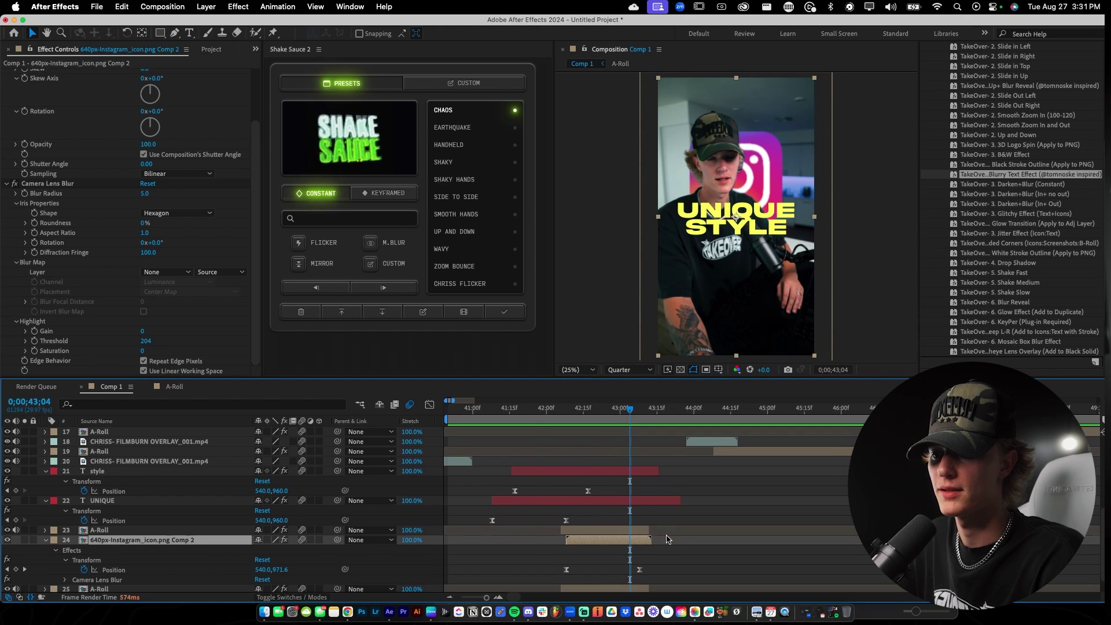
scroll(666, 535, "up", 4)
left_click_drag(574, 407, 606, 410)
scroll(611, 509, "down", 2)
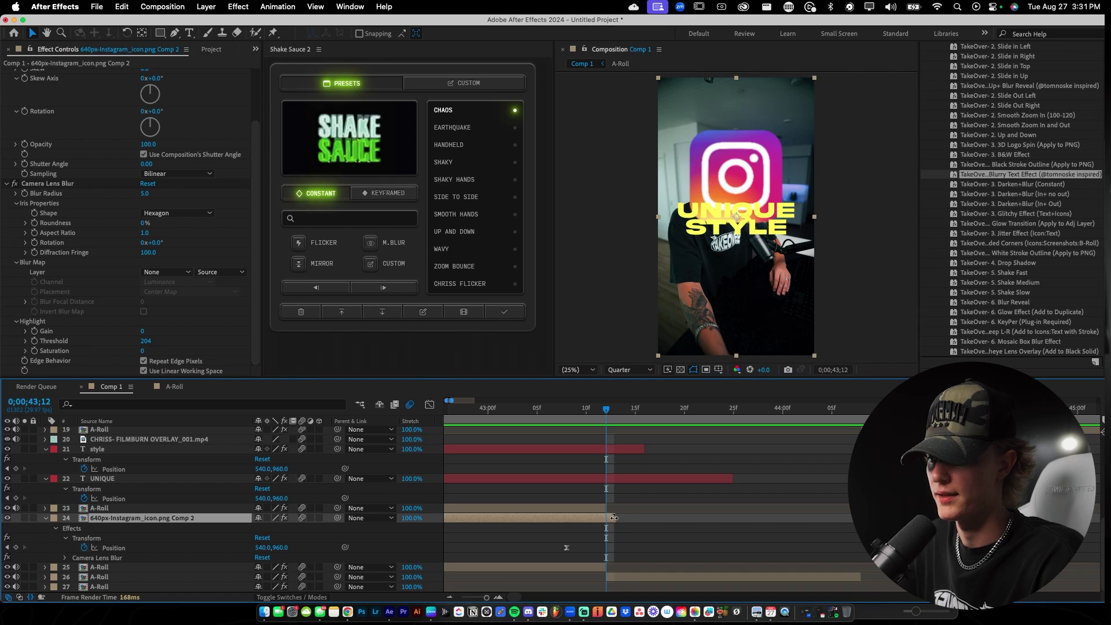
left_click_drag(614, 518, 607, 518)
left_click(615, 479)
left_click(608, 451, "shift")
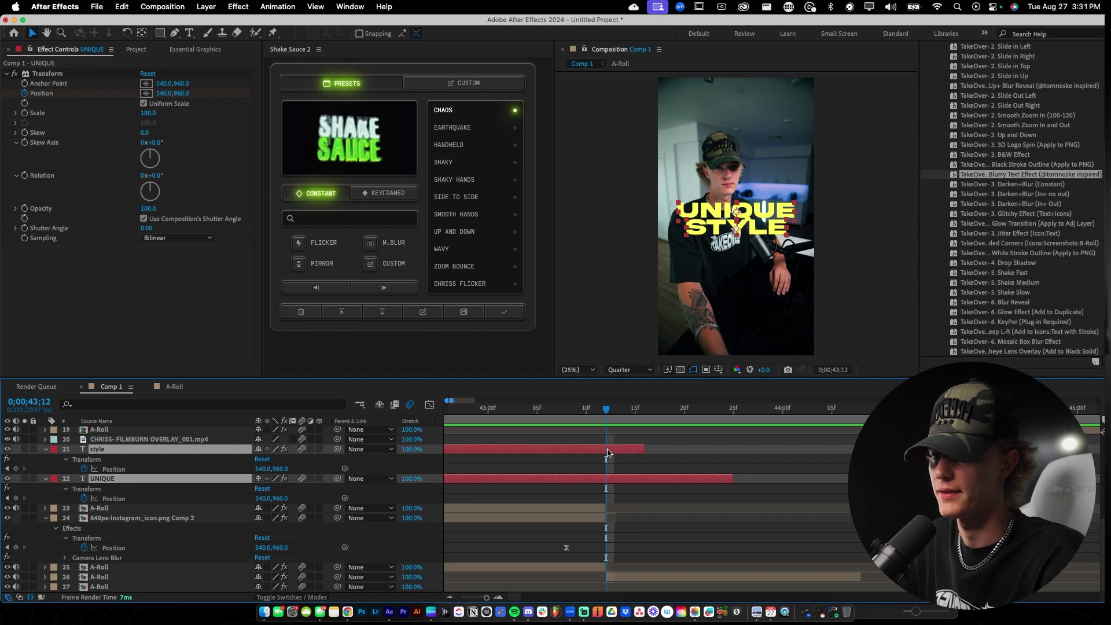
key("alt+]")
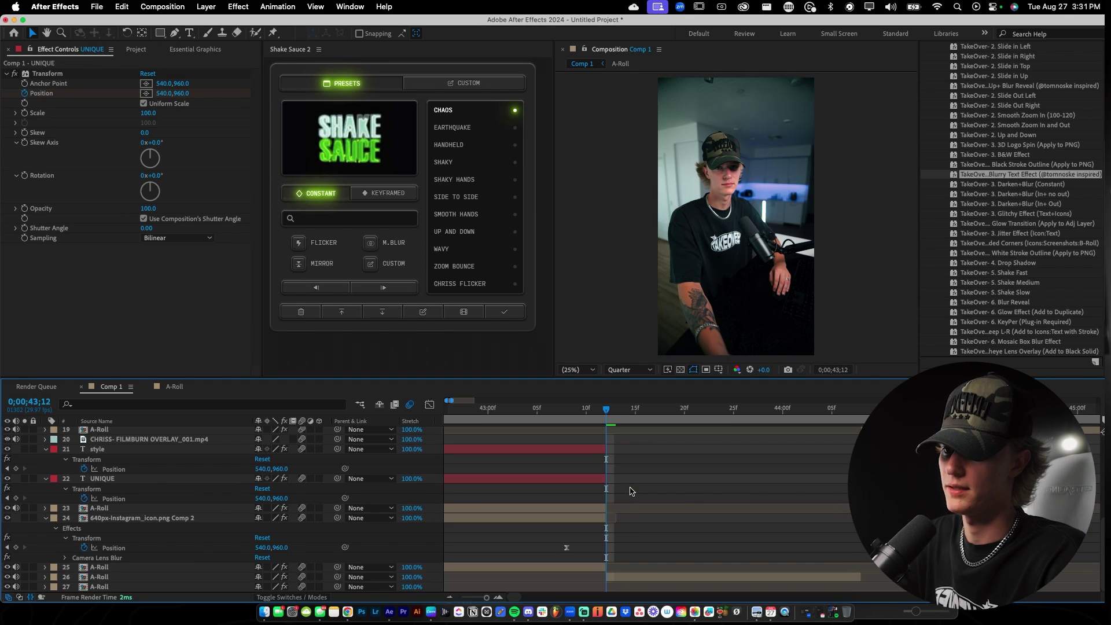
left_click_drag(605, 409, 459, 409)
key("minus")
key("minus")
key("minus")
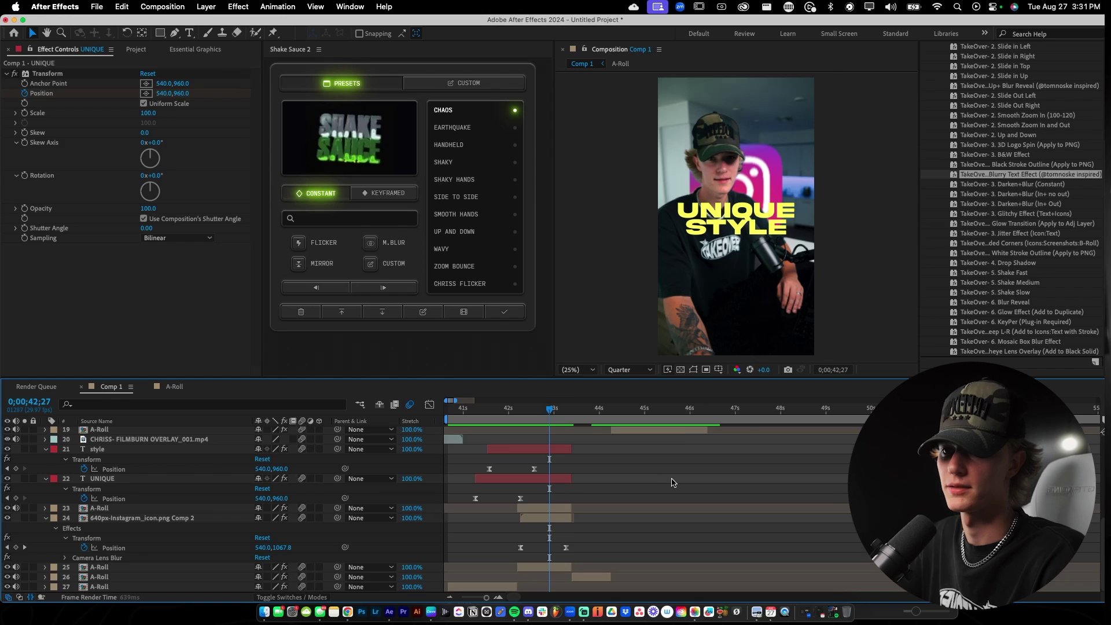
key("space")
Duplicate the film burn overlay at the section's start and move the copy over the cut where the text and icon end.
scroll(521, 468, "up", 2)
left_click(455, 464)
key("ctrl+d")
left_click_drag(460, 468, 580, 468)
left_click_drag(567, 414, 448, 417)
Delete the film burn overlay near 44 seconds and play back the section from 0;00;40;20.
left_click(611, 445)
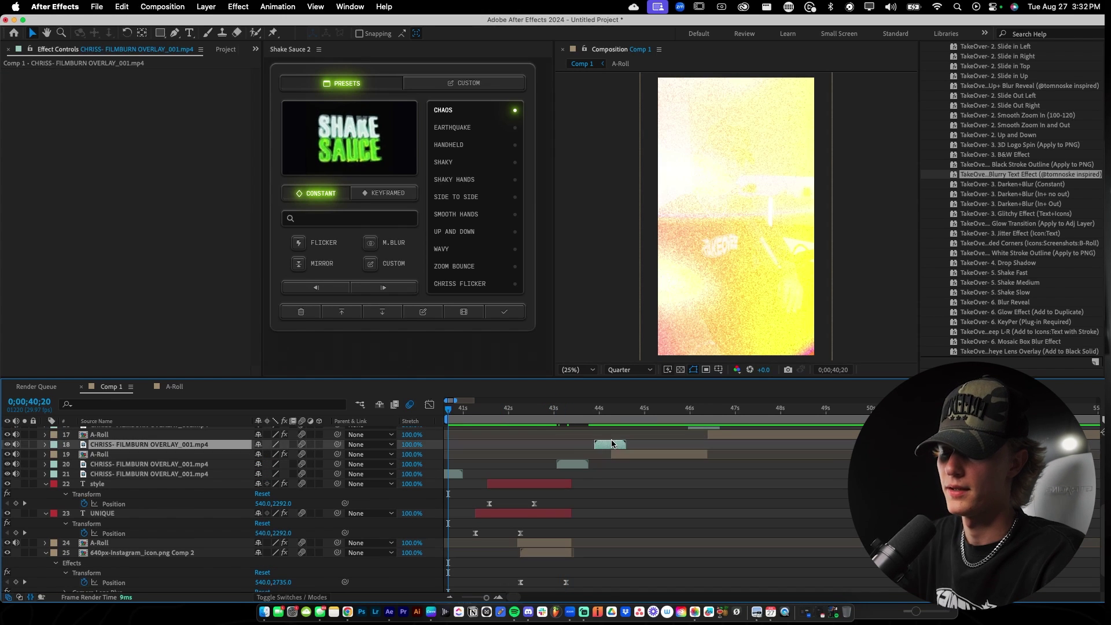
key("Delete")
key("space")
key("space")
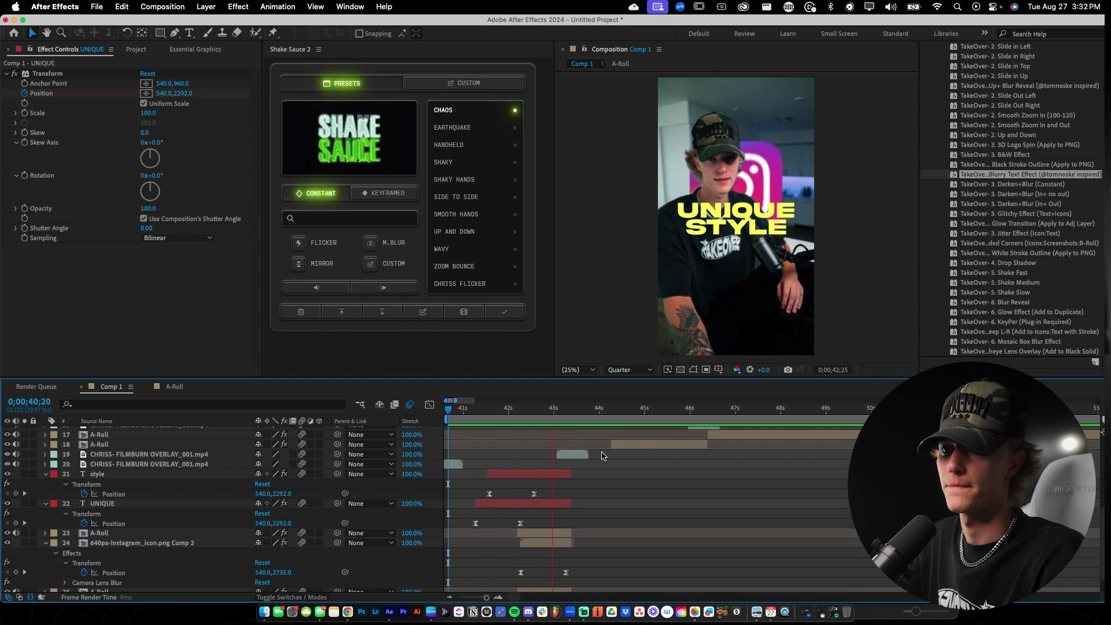
key("space")
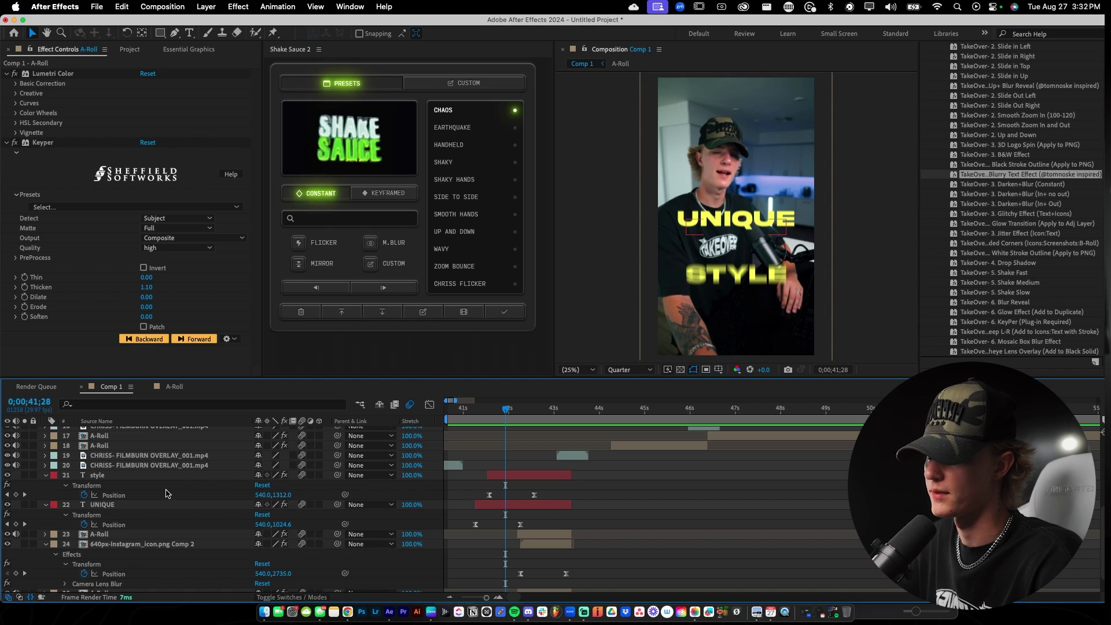
Add an adjustment layer and place it directly above the style text layer, beneath the film burn overlays.
right_click(329, 460)
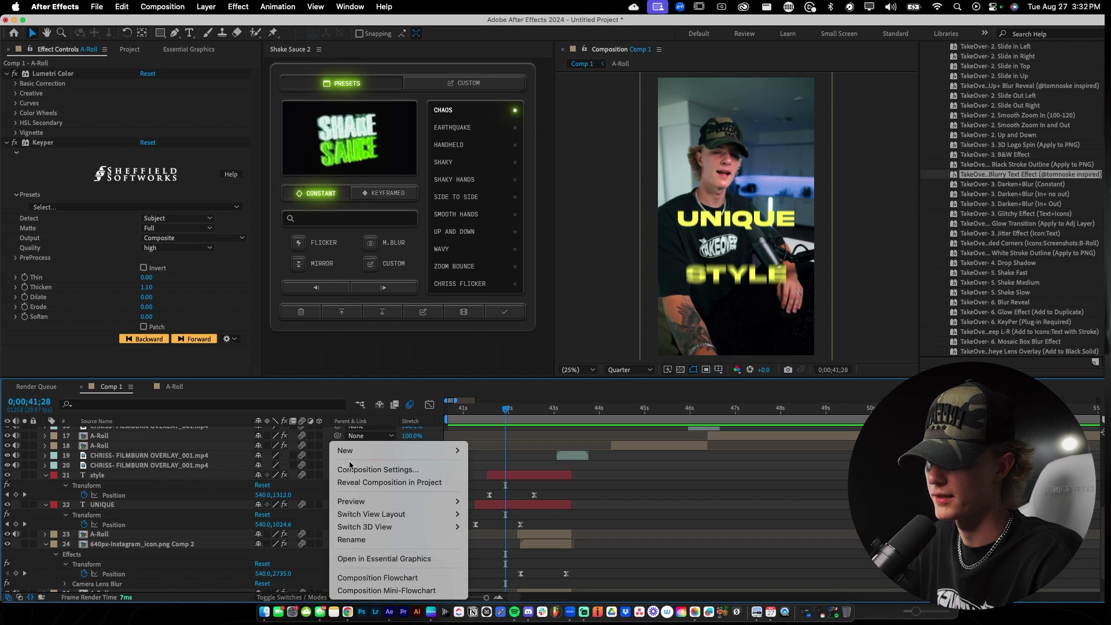
mouse_move(394, 453)
left_click(509, 545)
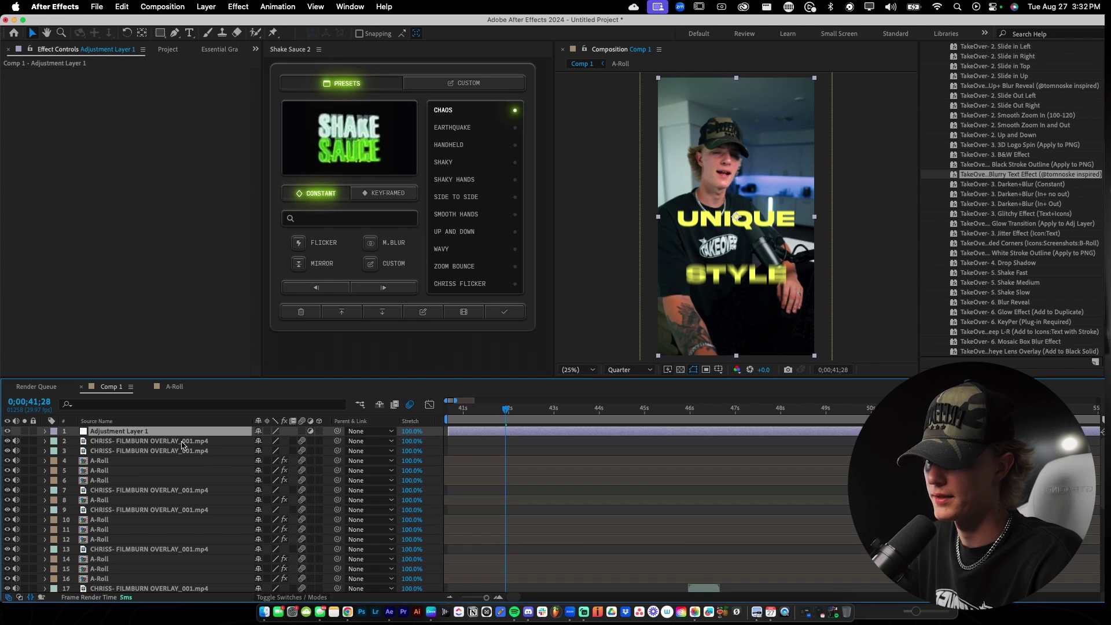
left_click_drag(199, 608, 196, 449)
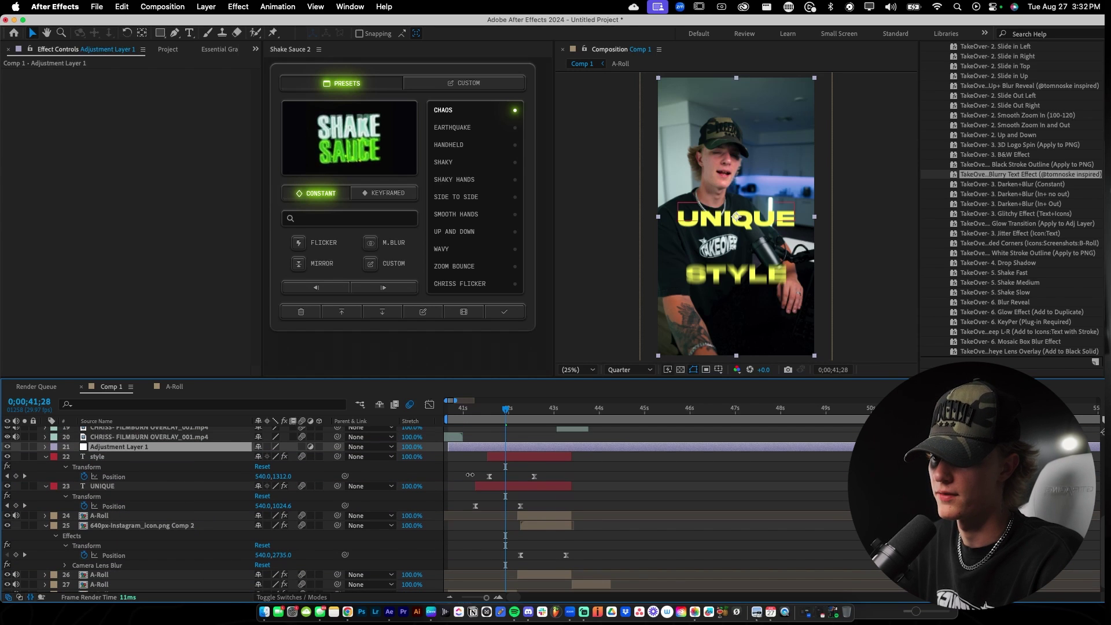
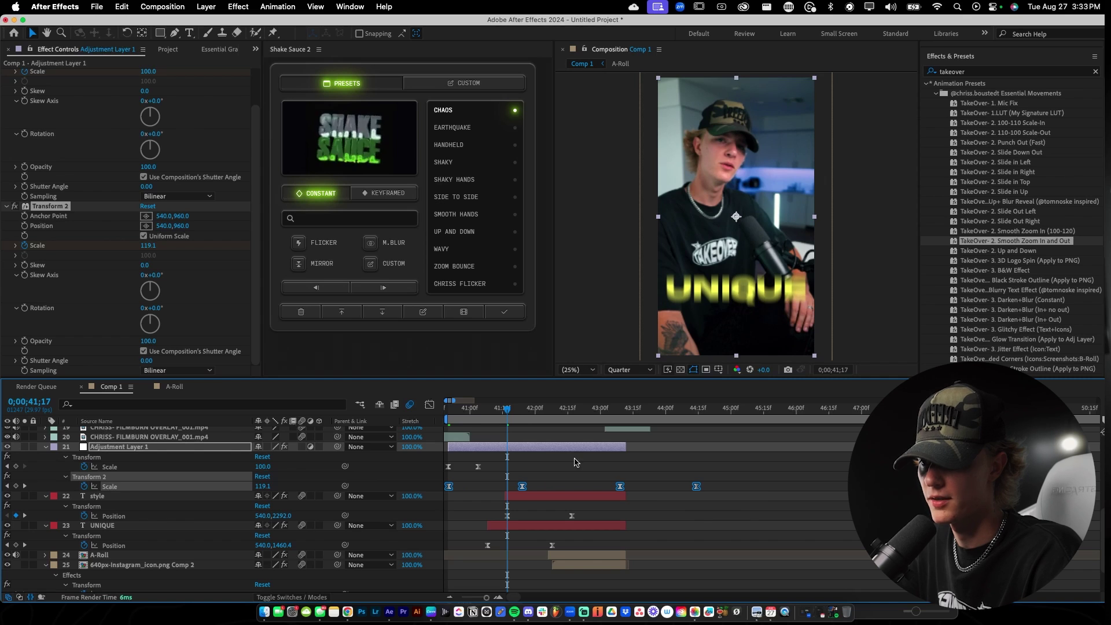
Try removing Transform 2's first two scale keyframes on Adjustment Layer 1 and shifting the remaining pair earlier, playing back the zoom.
key("space")
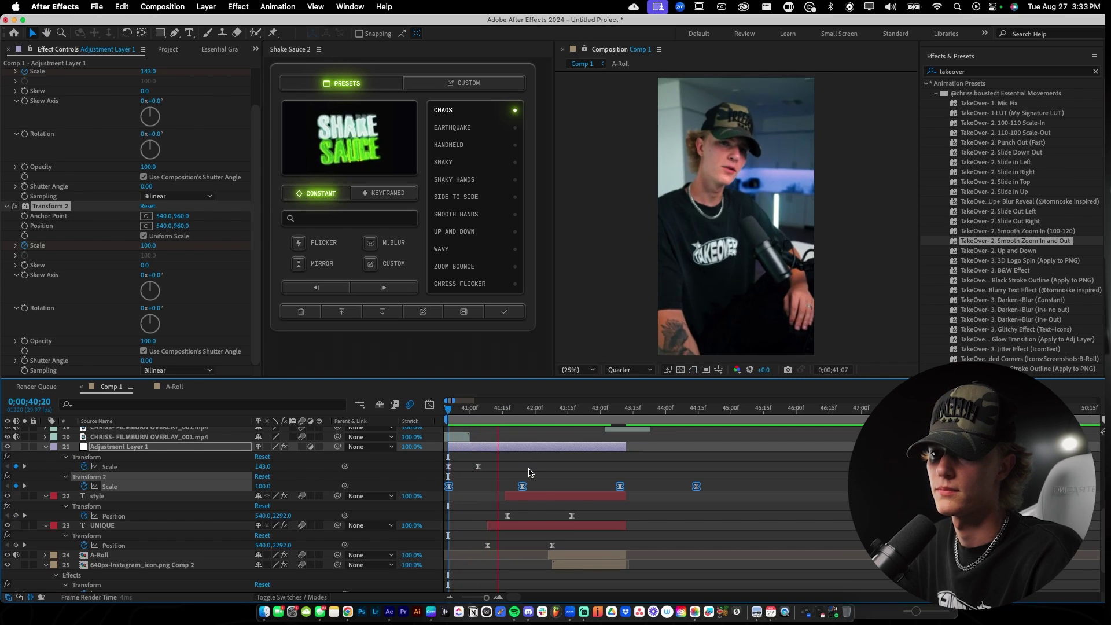
key("space")
left_click_drag(544, 486, 445, 490)
key("Delete")
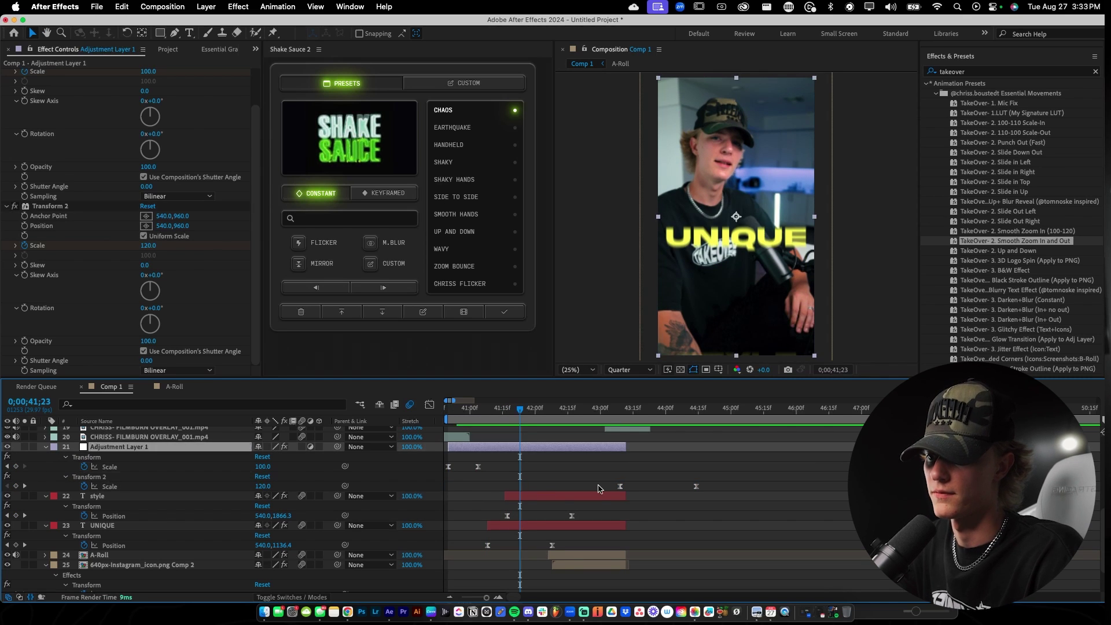
left_click_drag(607, 483, 577, 487)
key("space")
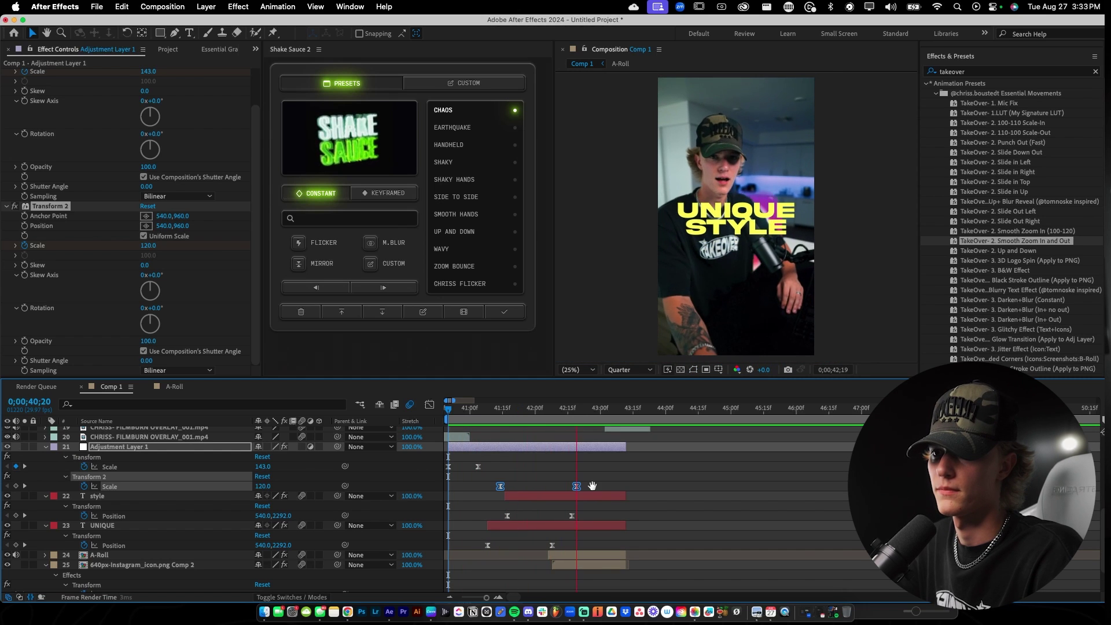
key("ctrl+z")
key("ctrl+z")
Delete Transform 2's last two scale keyframes on Adjustment Layer 1, shift the first pair later to the icon's entrance, and play back.
left_click_drag(589, 477, 719, 499)
key("Delete")
left_click_drag(519, 408, 448, 412)
left_click_drag(540, 485, 443, 491)
left_click_drag(449, 486, 552, 486)
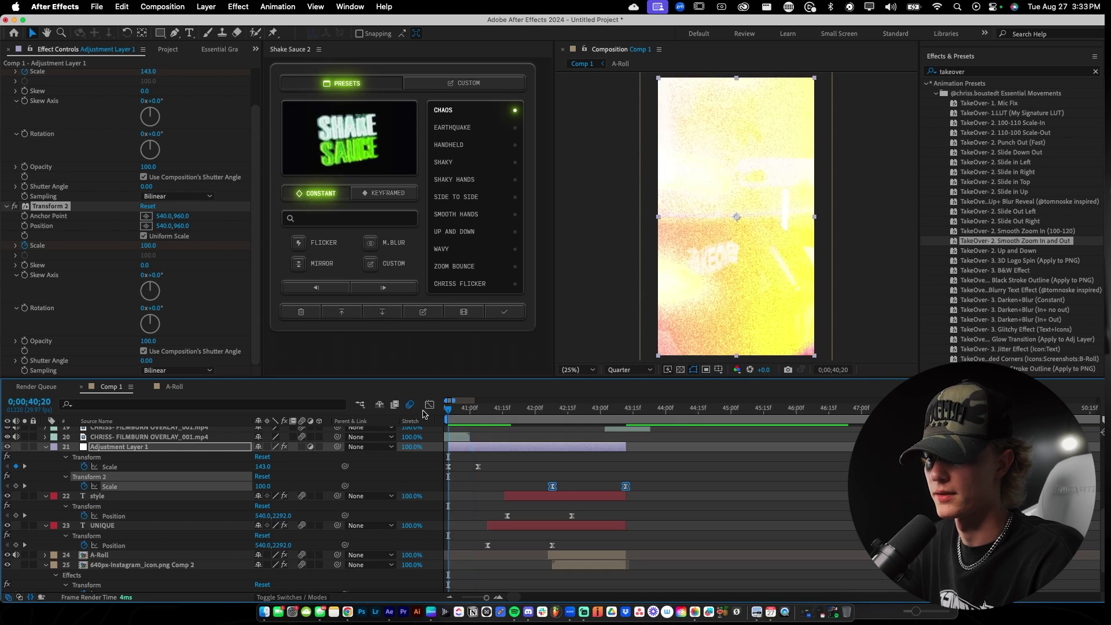
key("space")
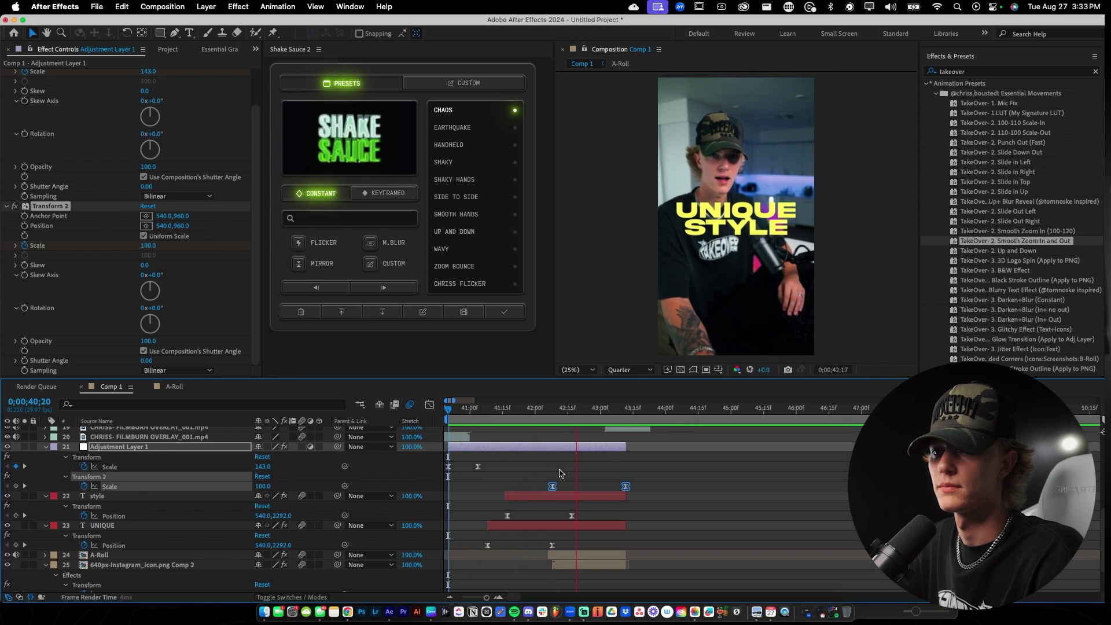
key("space")
Move Transform 2's first scale keyframe earlier and the first Transform's ending scale keyframe later, and play back the zoom timing.
left_click(544, 475)
left_click_drag(552, 486, 490, 467)
key("space")
key("space")
key("space")
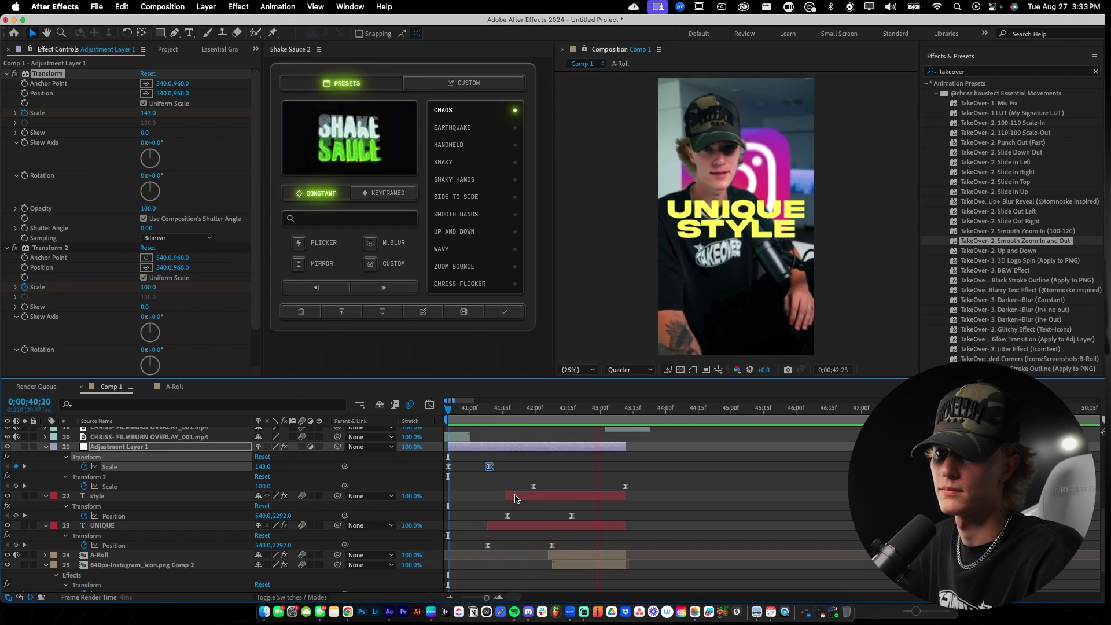
Retime Transform 2's two scale keyframes so the zoom-in starts and finishes sooner, checking the movement in playback.
left_click_drag(534, 486, 572, 486)
key("space")
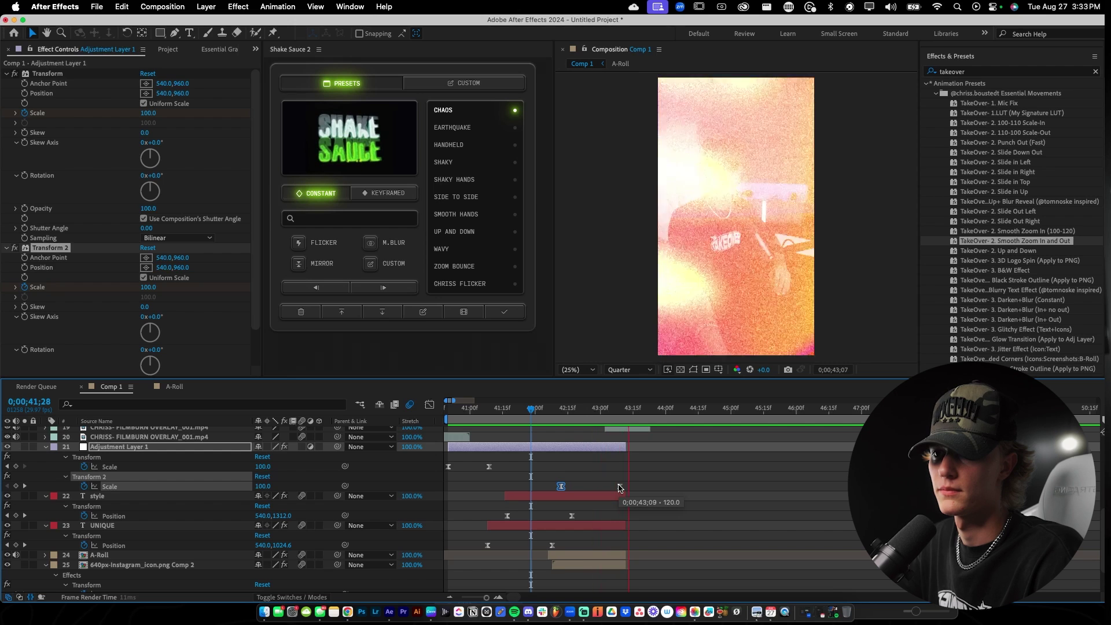
key("space")
Try deleting the first Transform effect's scale keyframes on Adjustment Layer 1.
left_click_drag(503, 471, 580, 494)
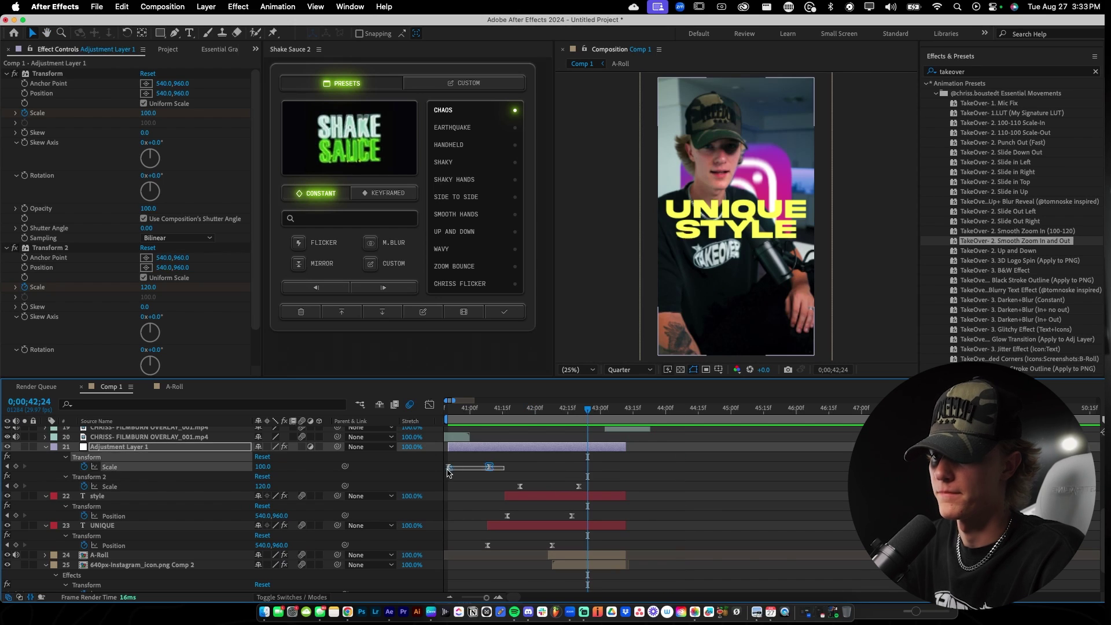
key("Delete")
left_click(448, 409)
key("super+z")
Move Transform 2's ending scale keyframe slightly later to lengthen the zoom-in, and play back the section from 0;00;40;20.
key("space")
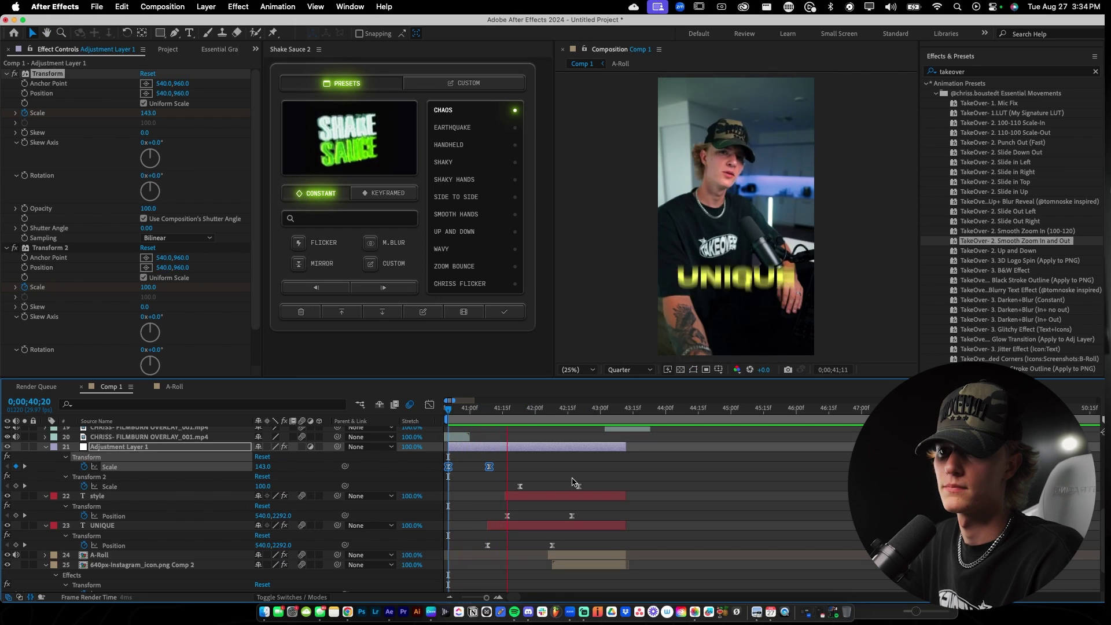
key("space")
left_click(581, 478)
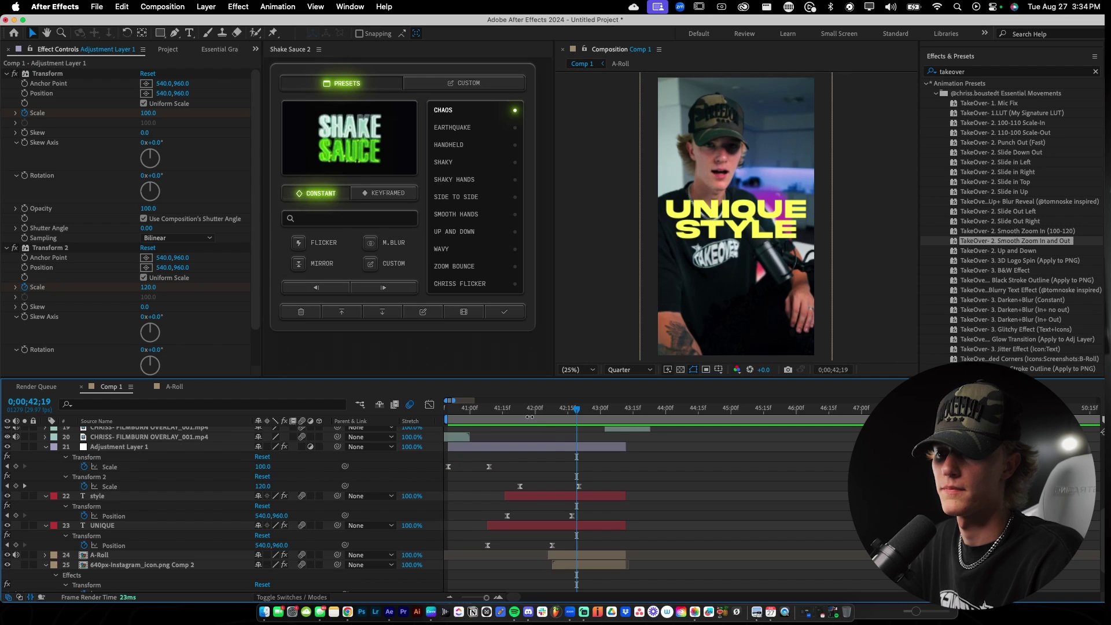
key("space")
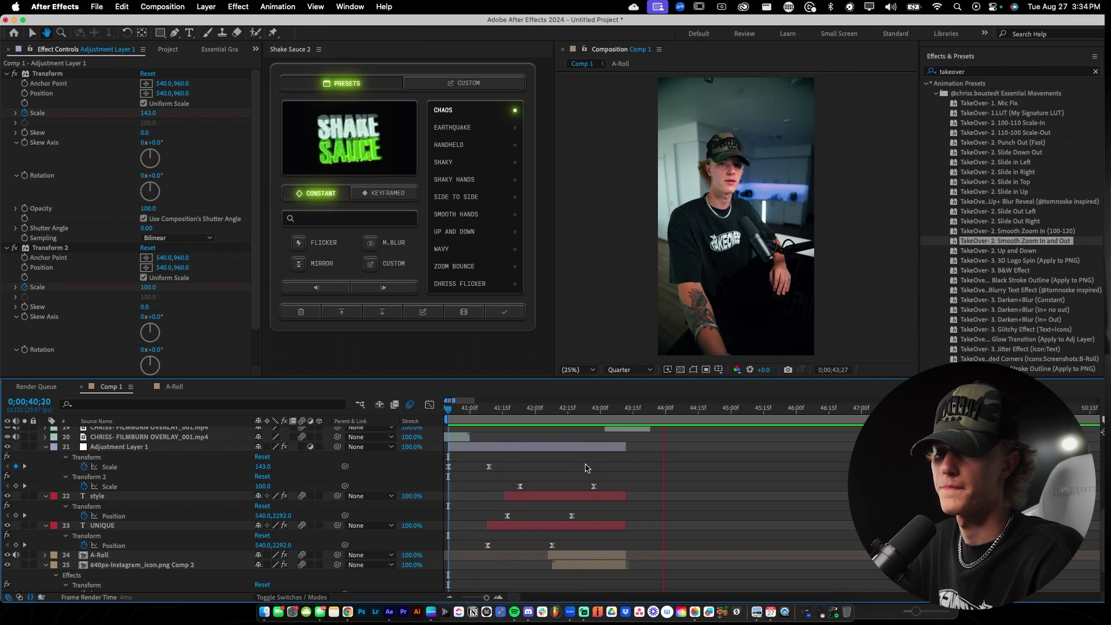
Collapse Adjustment Layer 1's properties and apply the TakeOver- 4. Drop Shadow preset to the style and UNIQUE text layers.
key("space")
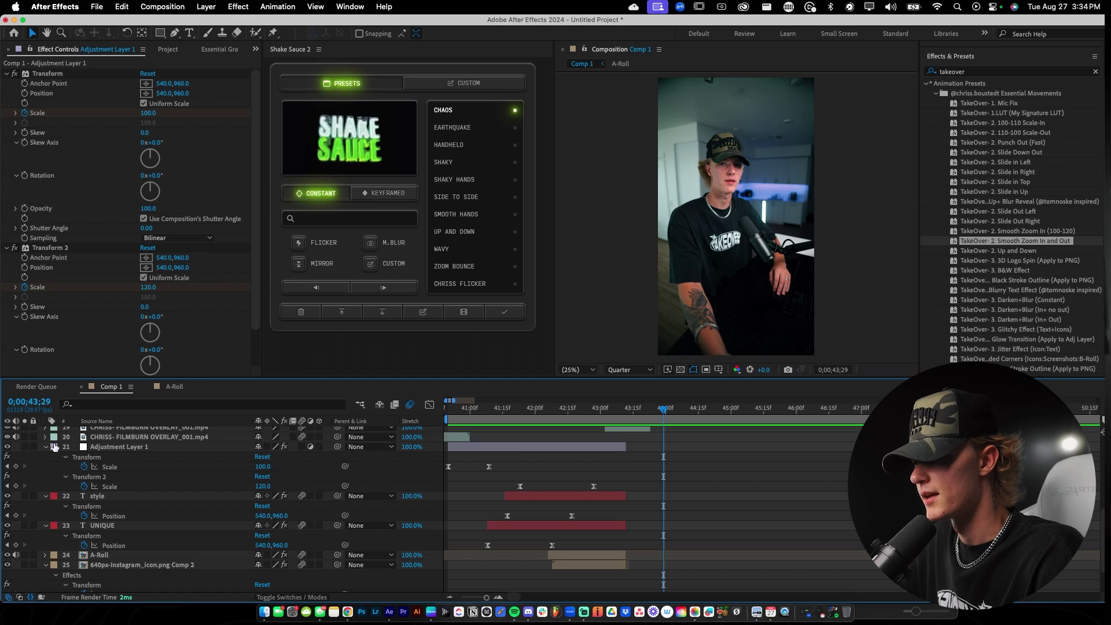
left_click(46, 447)
scroll(576, 482, "down", 1)
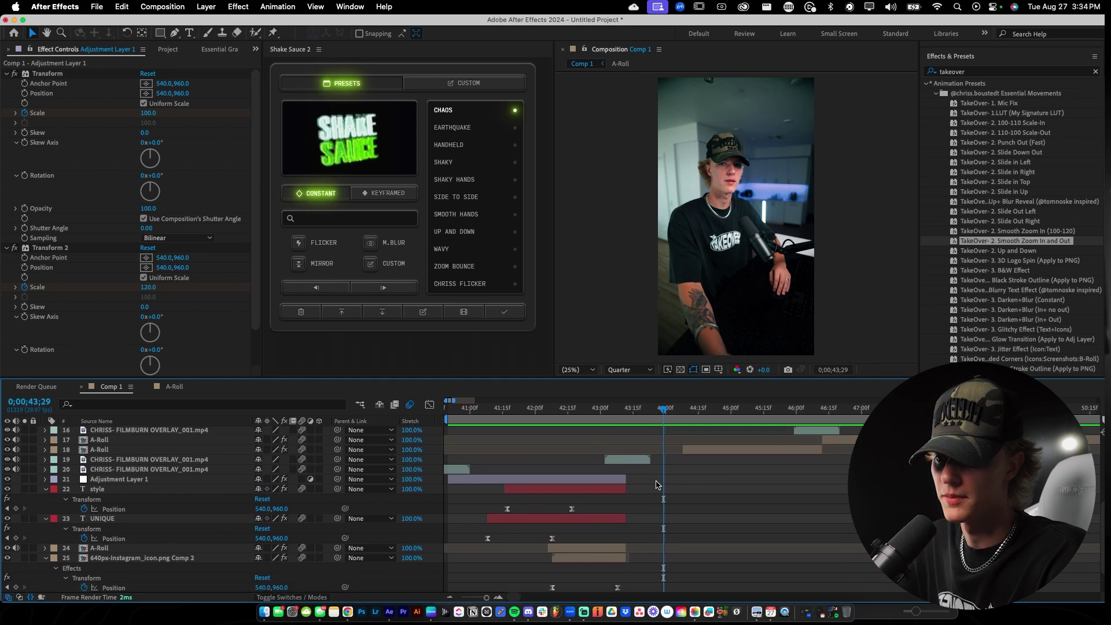
left_click(553, 422)
left_click_drag(552, 422, 563, 423)
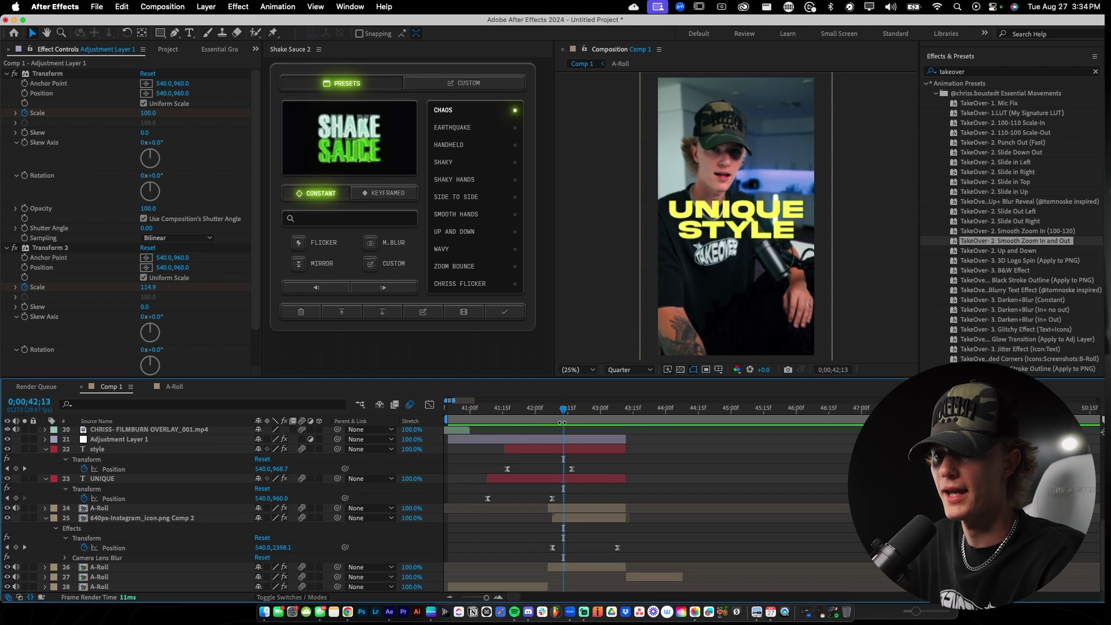
left_click(593, 482)
left_click(587, 450, "shift")
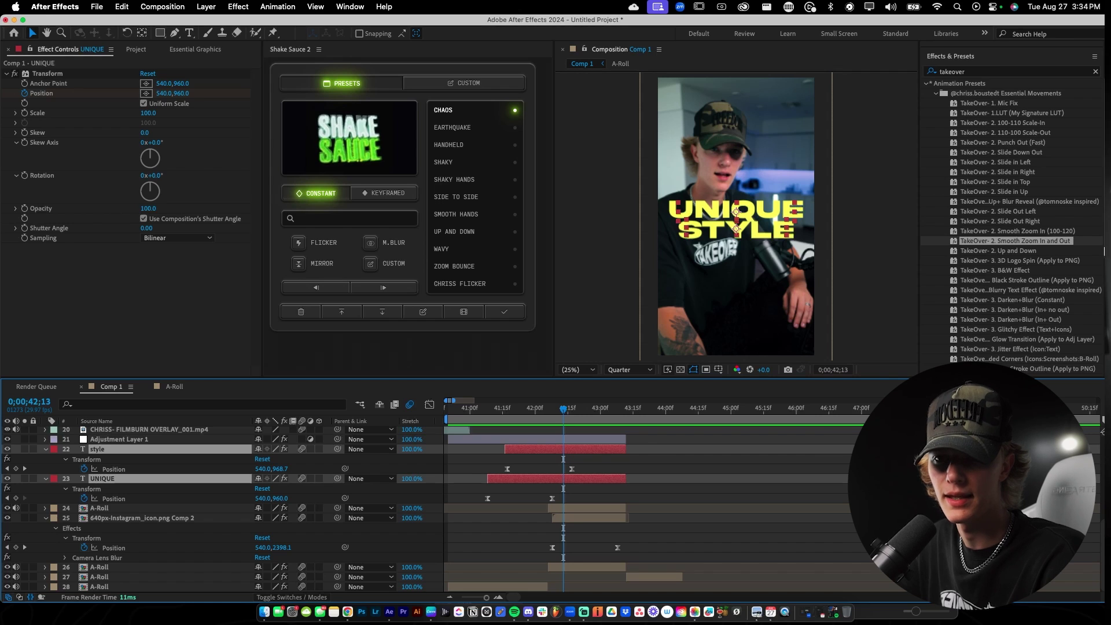
scroll(1013, 220, "down", 5)
double_click(1033, 285)
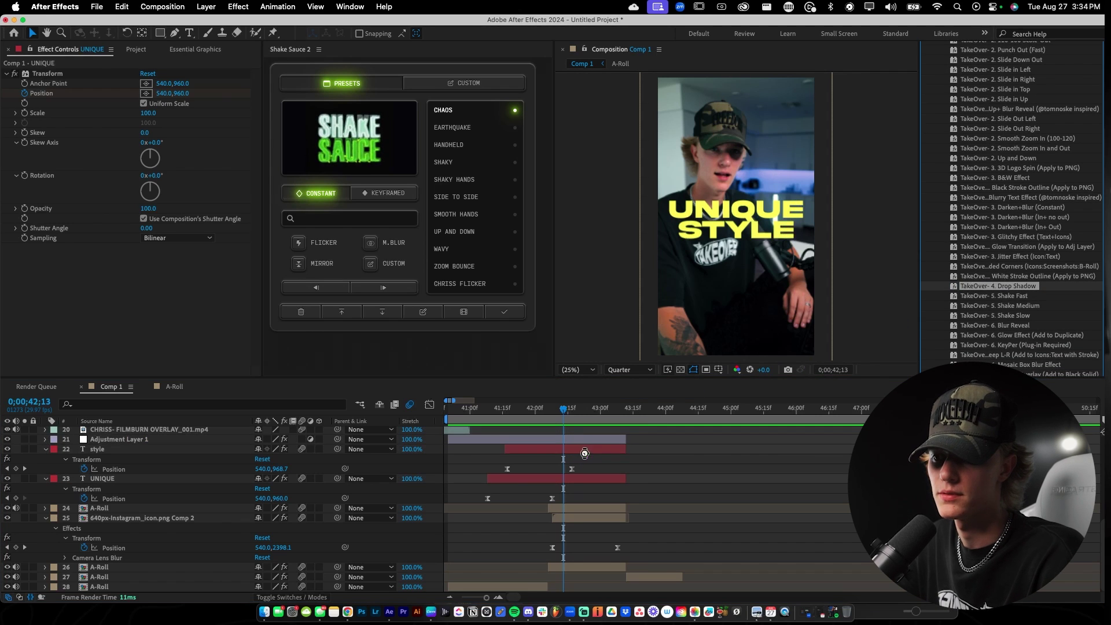
Add a second TakeOver- 4. Drop Shadow preset to both UNIQUE and style, and play back the titles from 0;00;40;20.
left_click(600, 497)
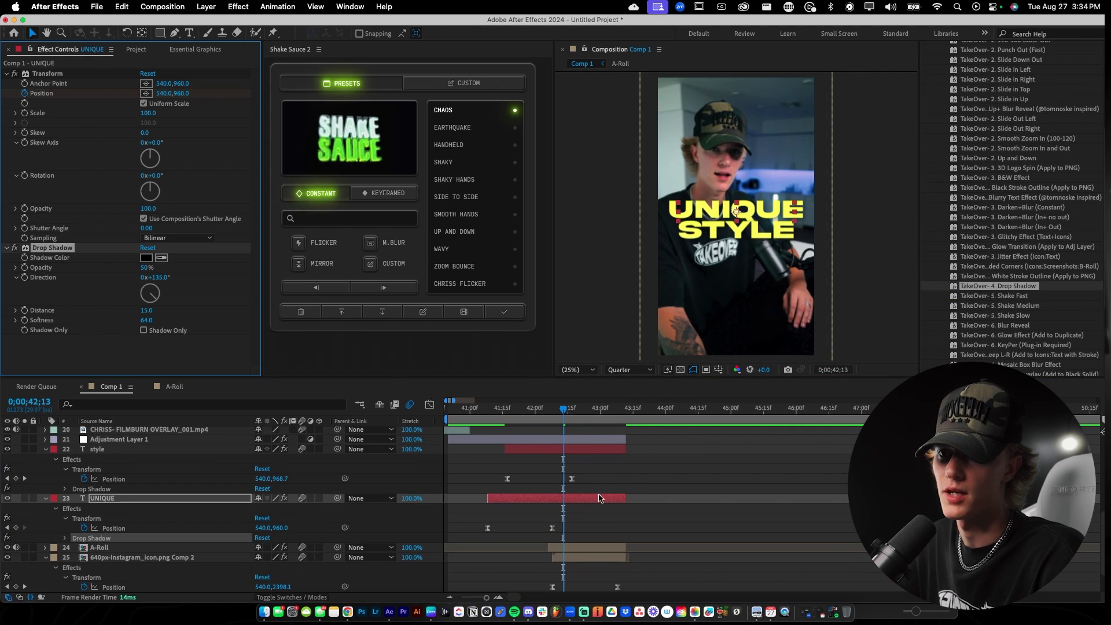
left_click_drag(1016, 289, 594, 496)
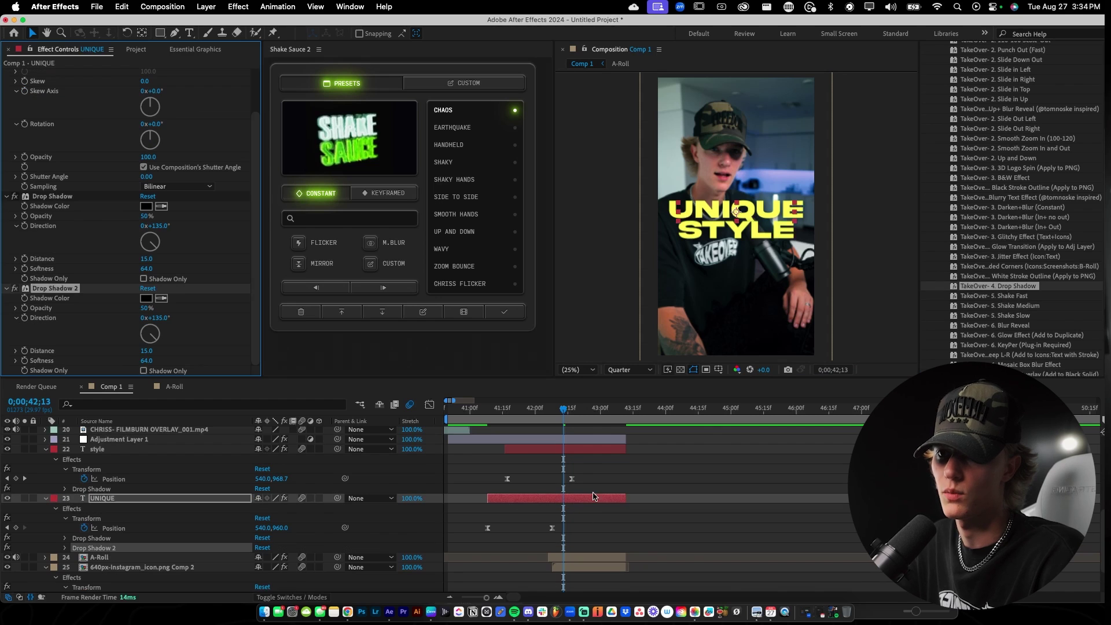
left_click_drag(995, 286, 559, 450)
left_click(448, 408)
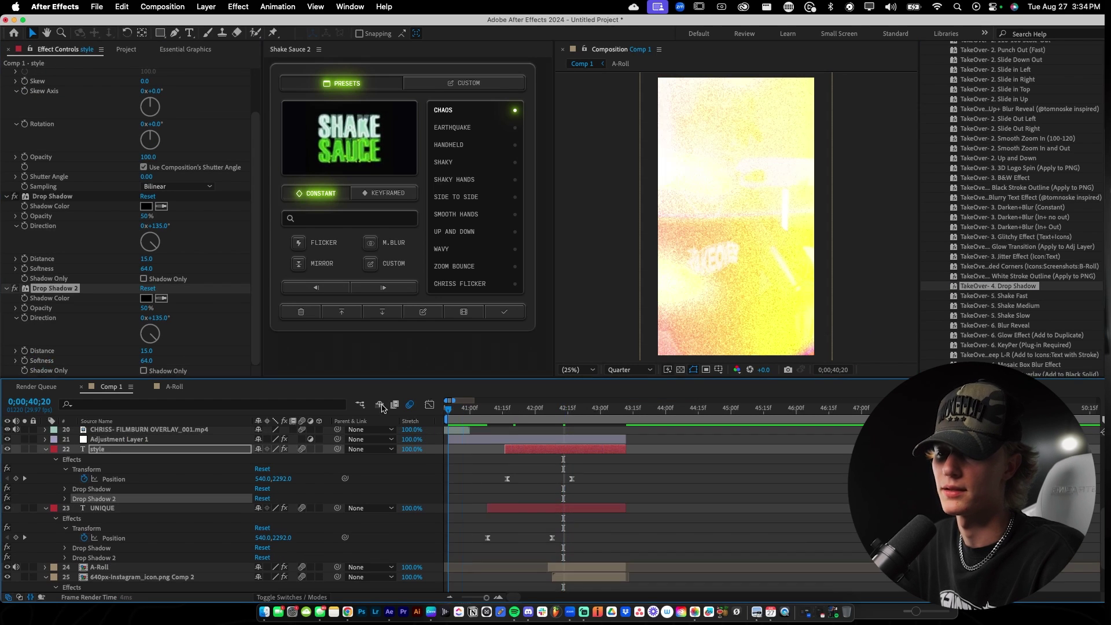
key("space")
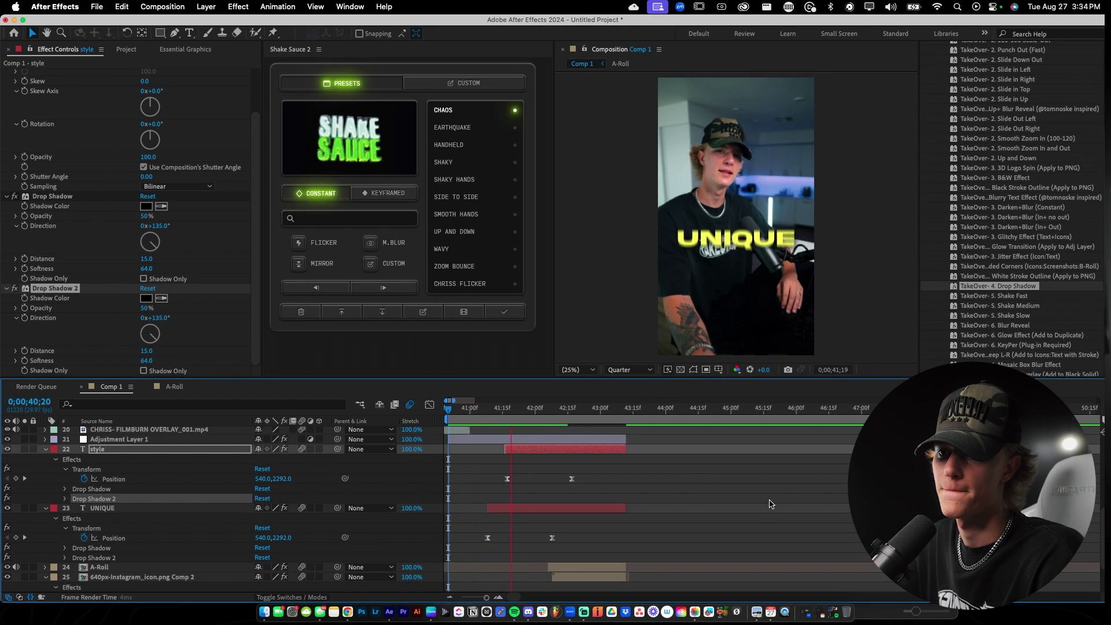
key("space")
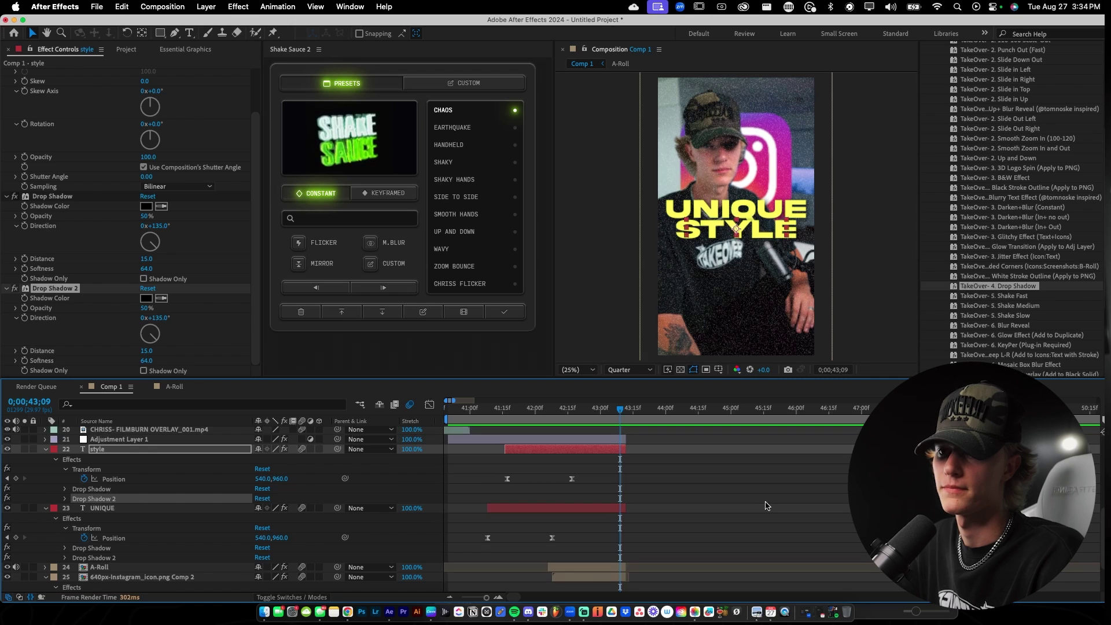
Pre-compose the style and UNIQUE text layers together, moving all attributes into the new composition.
left_click(564, 507)
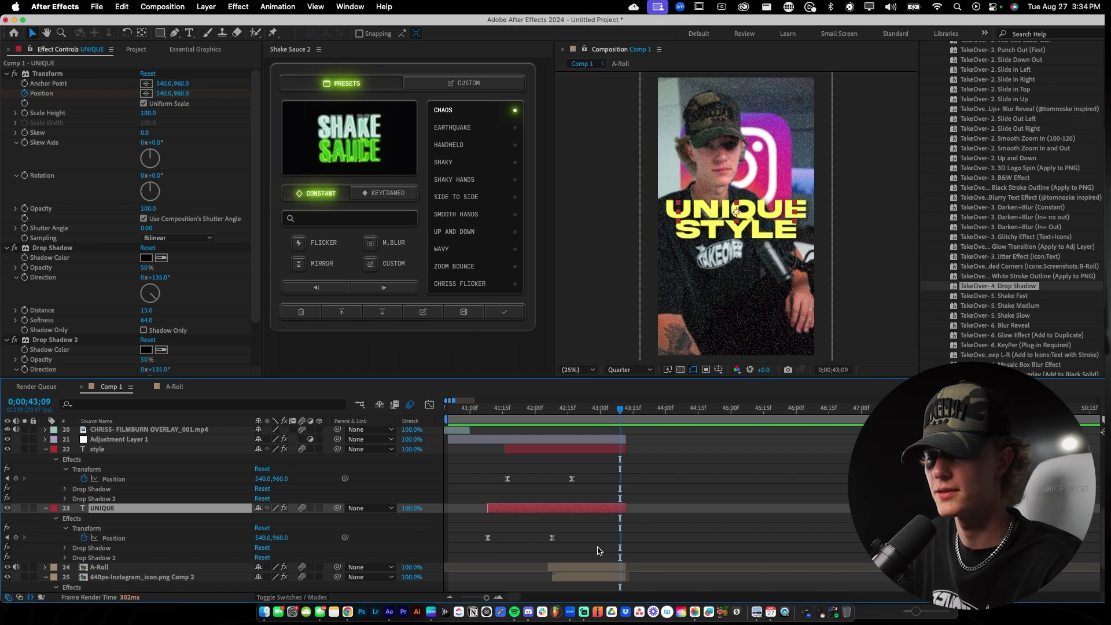
left_click(565, 450)
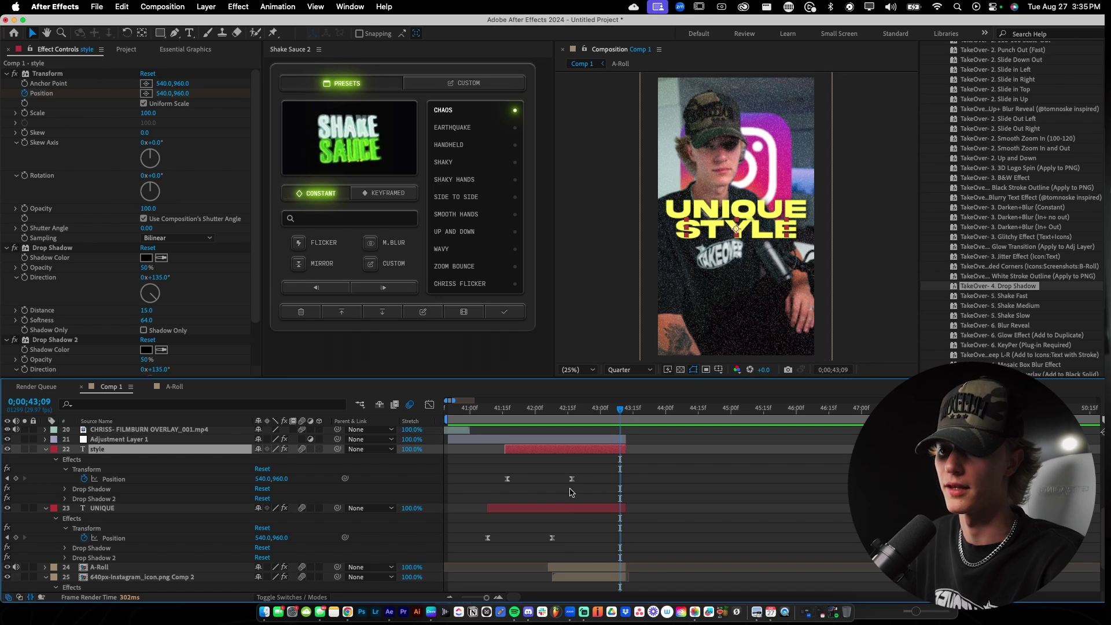
left_click(566, 512, "shift")
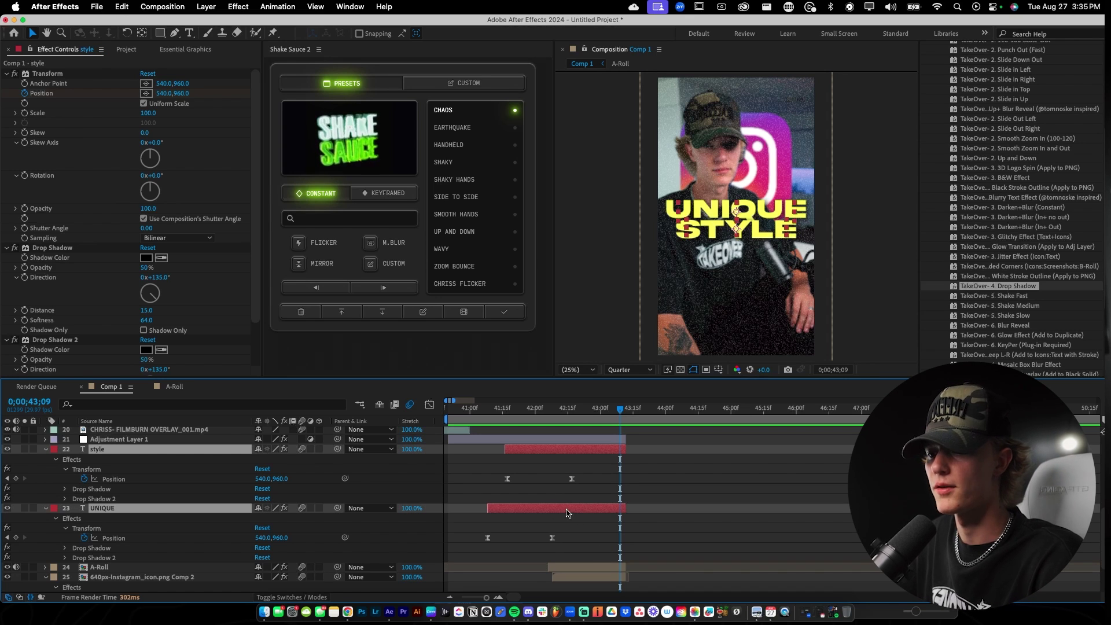
right_click(526, 516)
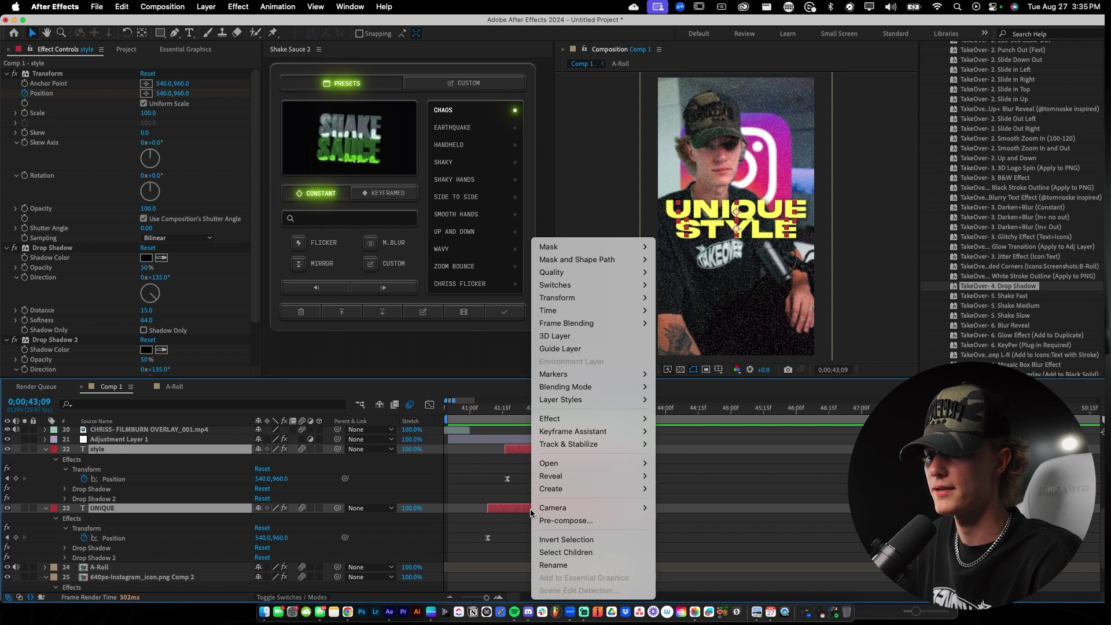
left_click(581, 522)
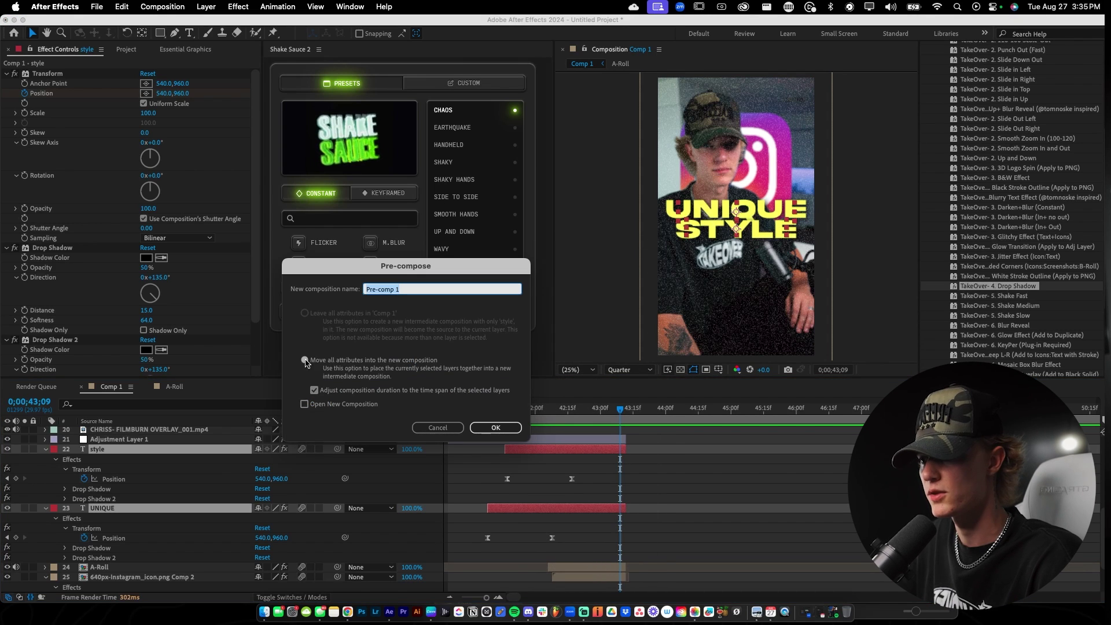
key("Return")
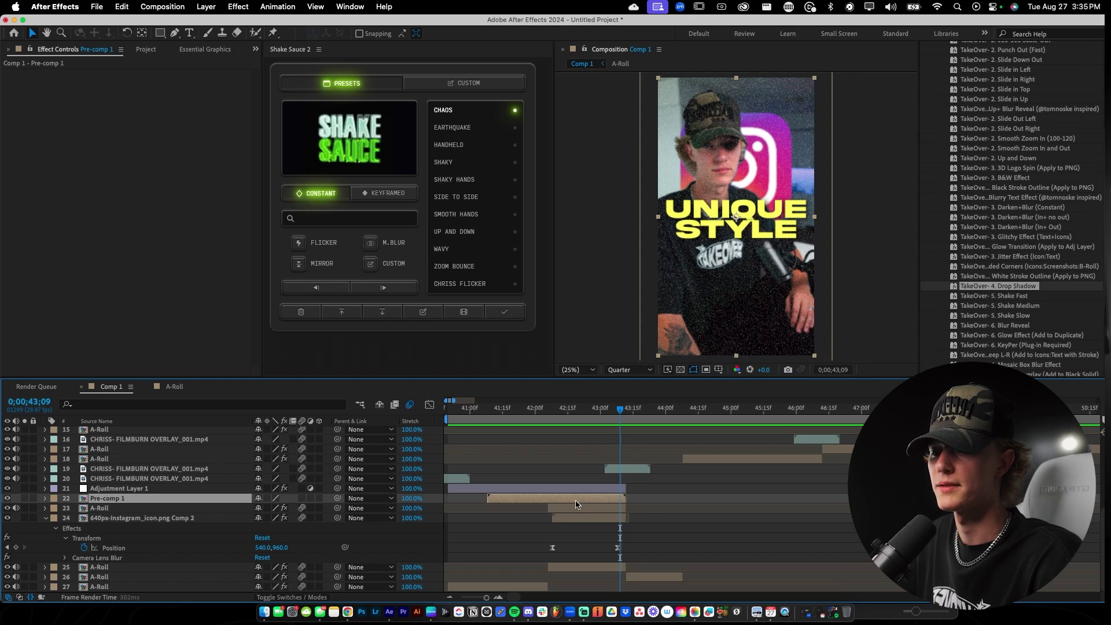
Apply the constant Smooth Hands shake preset from its start inside the text pre-comp, preview it, and return to Comp 1.
double_click(544, 498)
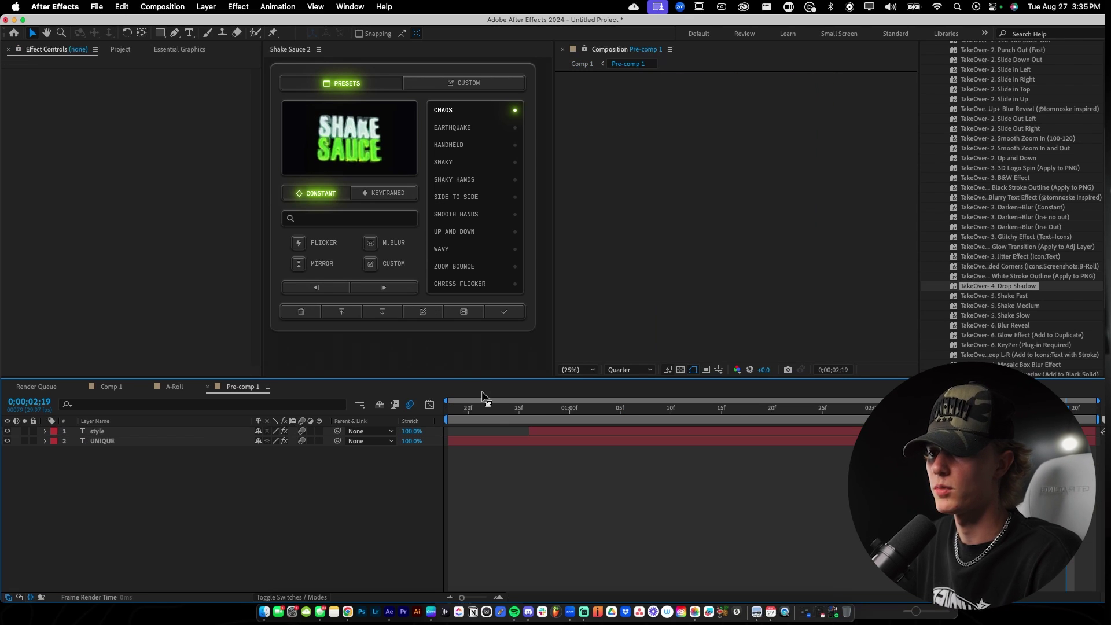
key("Home")
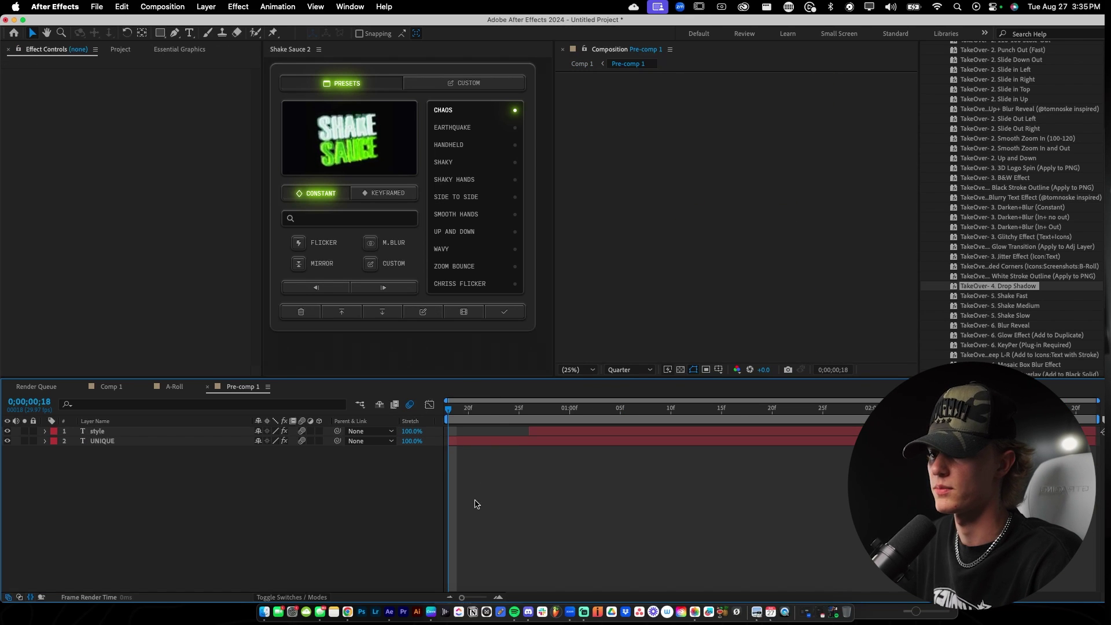
left_click(456, 151)
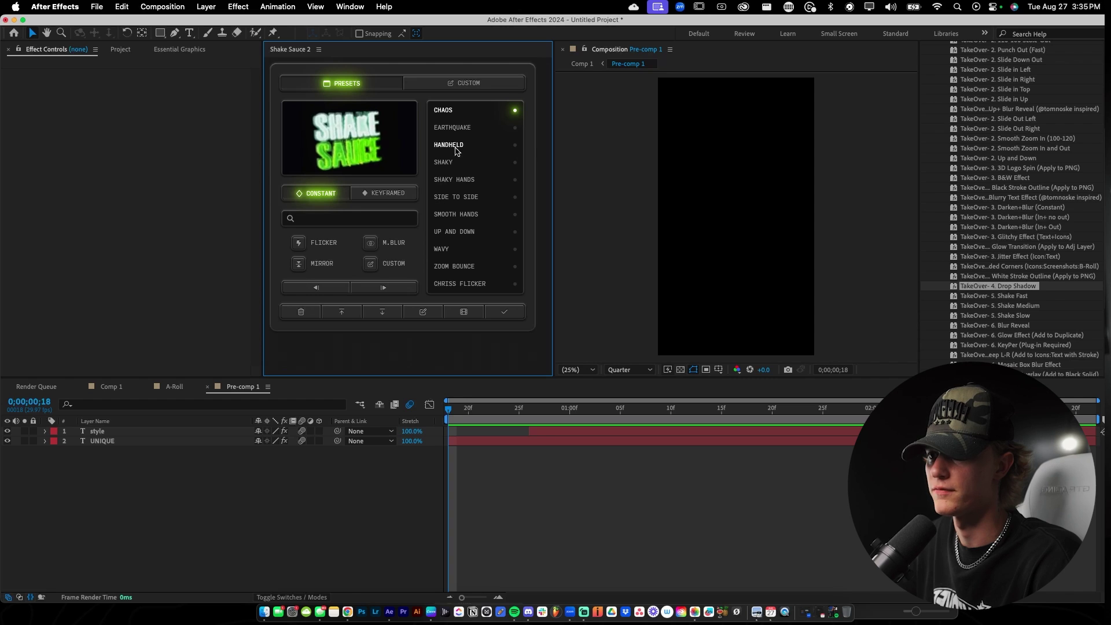
left_click(454, 144)
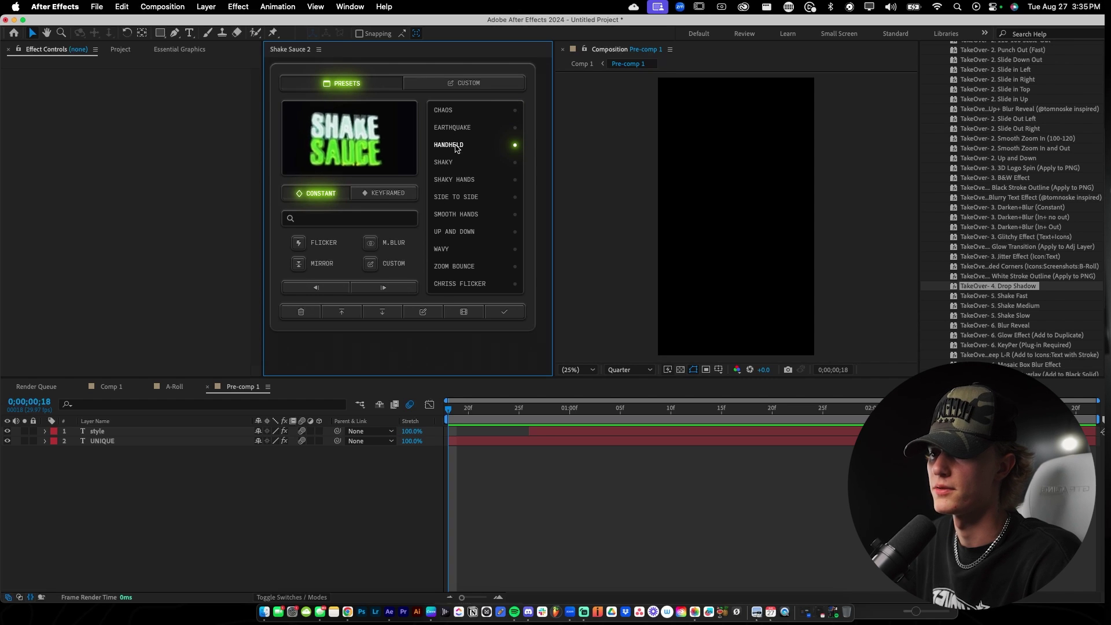
left_click(465, 217)
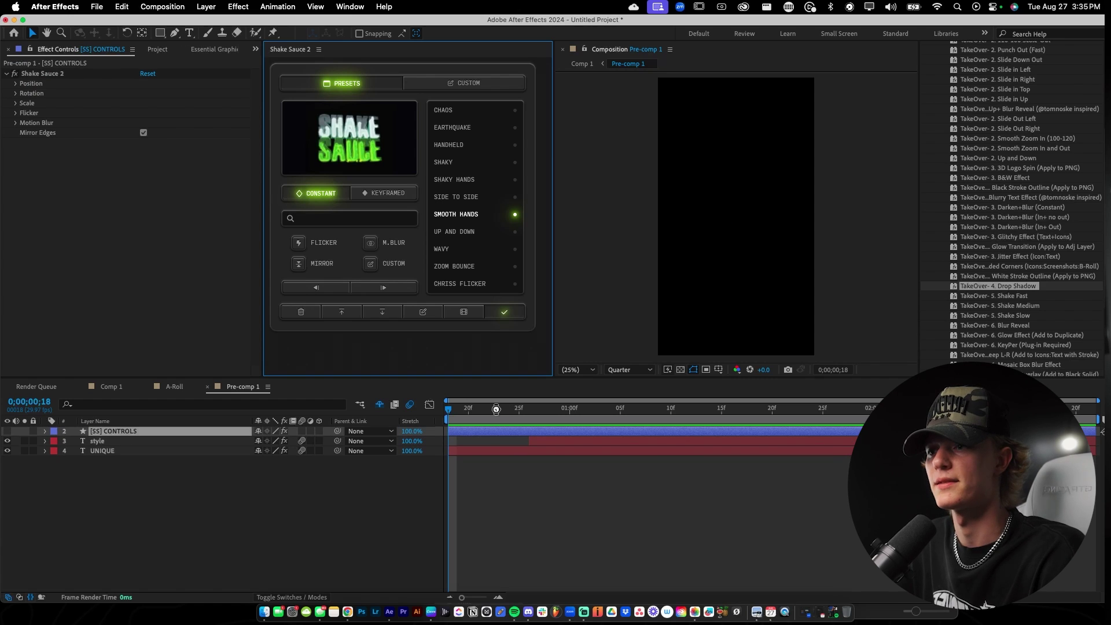
left_click_drag(447, 412, 626, 419)
key("space")
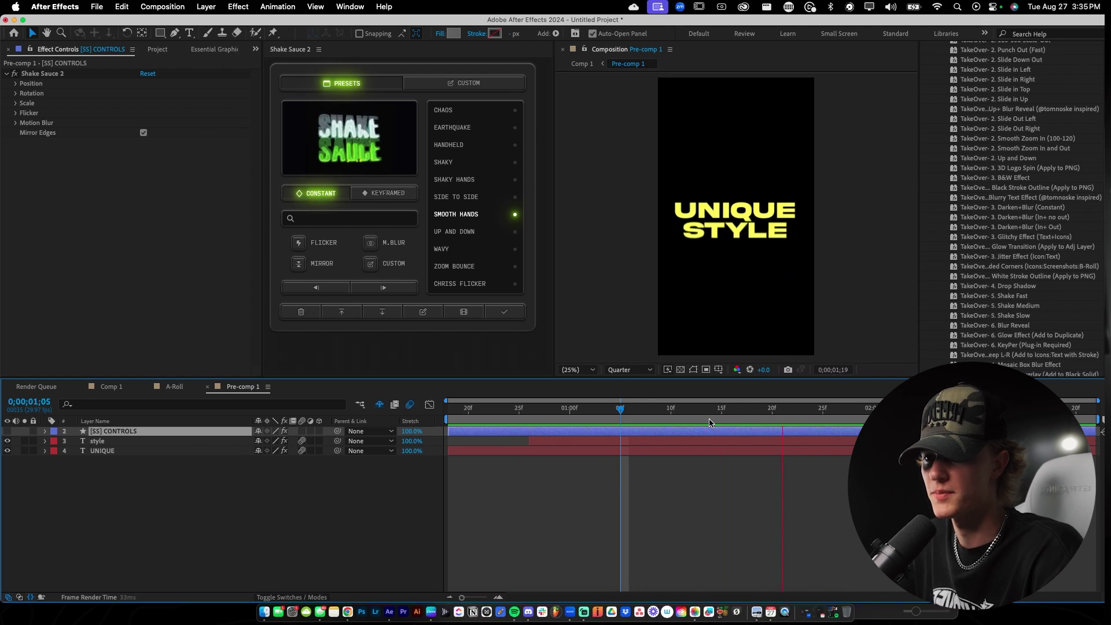
key("space")
left_click(111, 386)
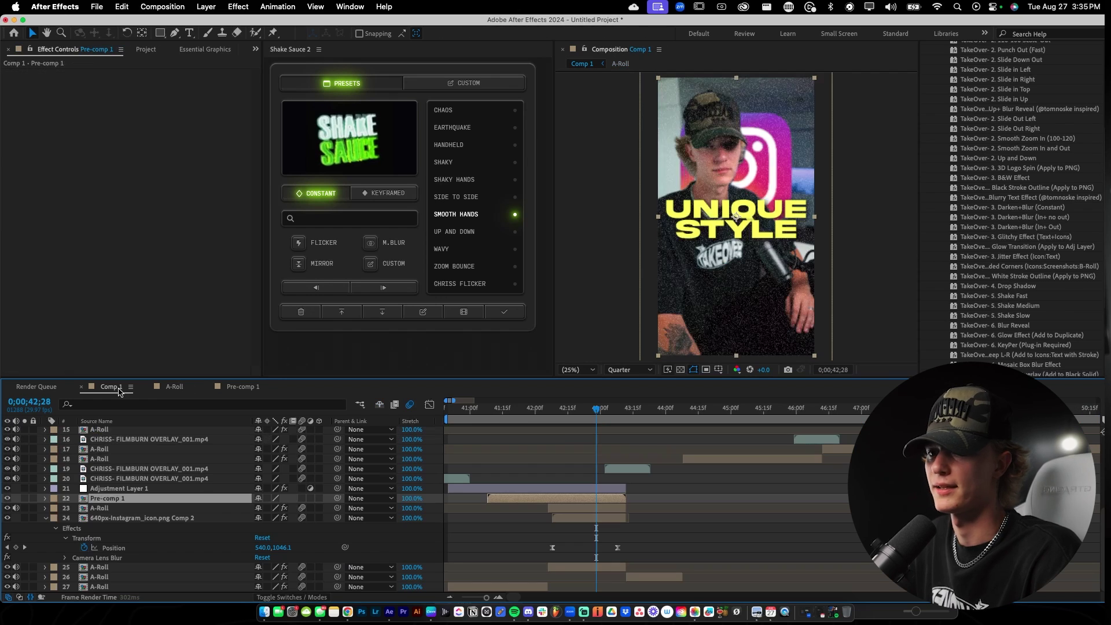
Apply the constant Smooth Hands shake preset inside the Instagram icon's composition and preview the movement.
left_click(601, 509)
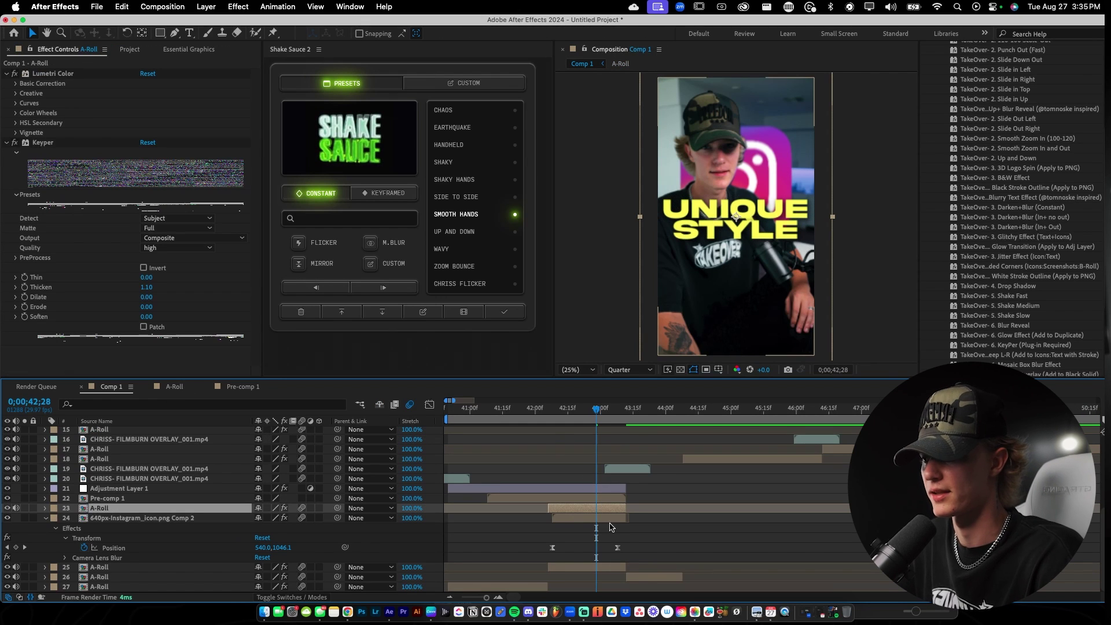
left_click(591, 518)
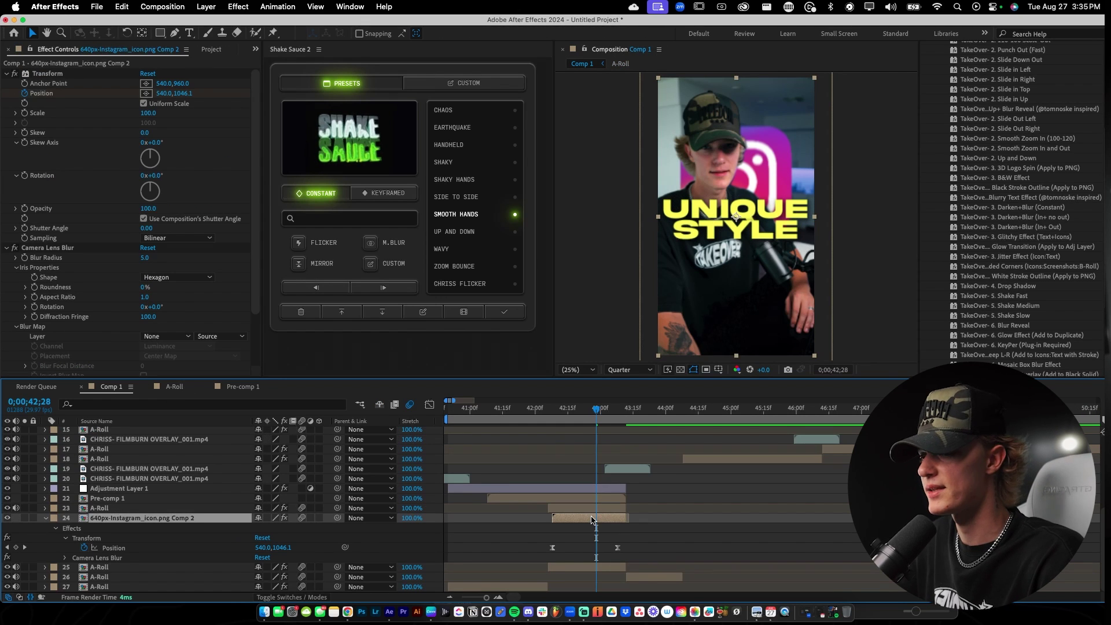
right_click(592, 520)
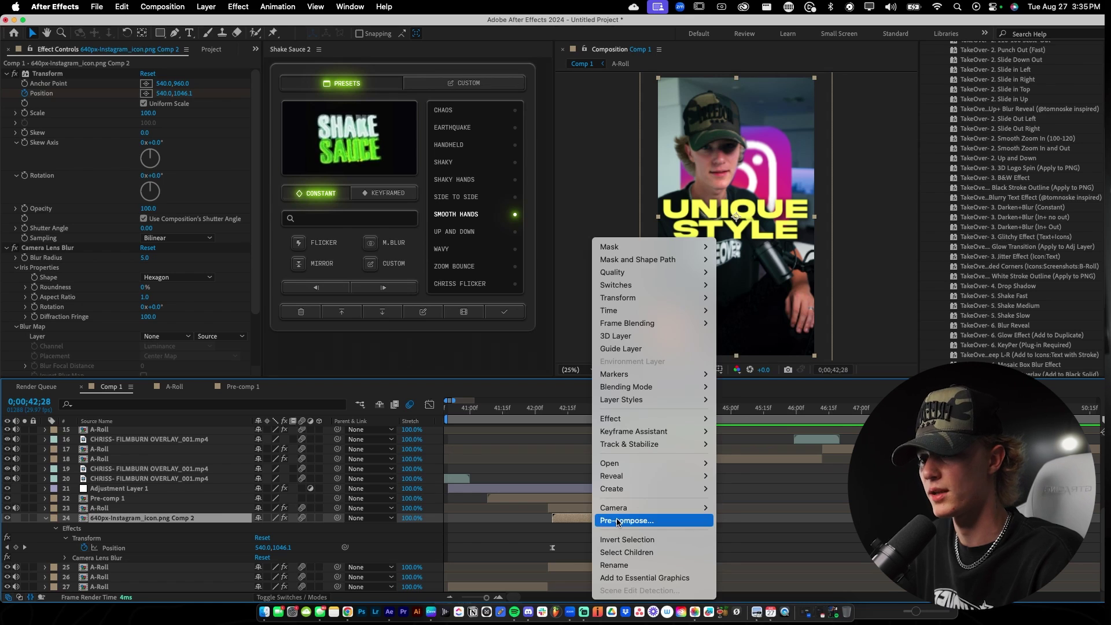
left_click(590, 518)
double_click(591, 519)
key("Home")
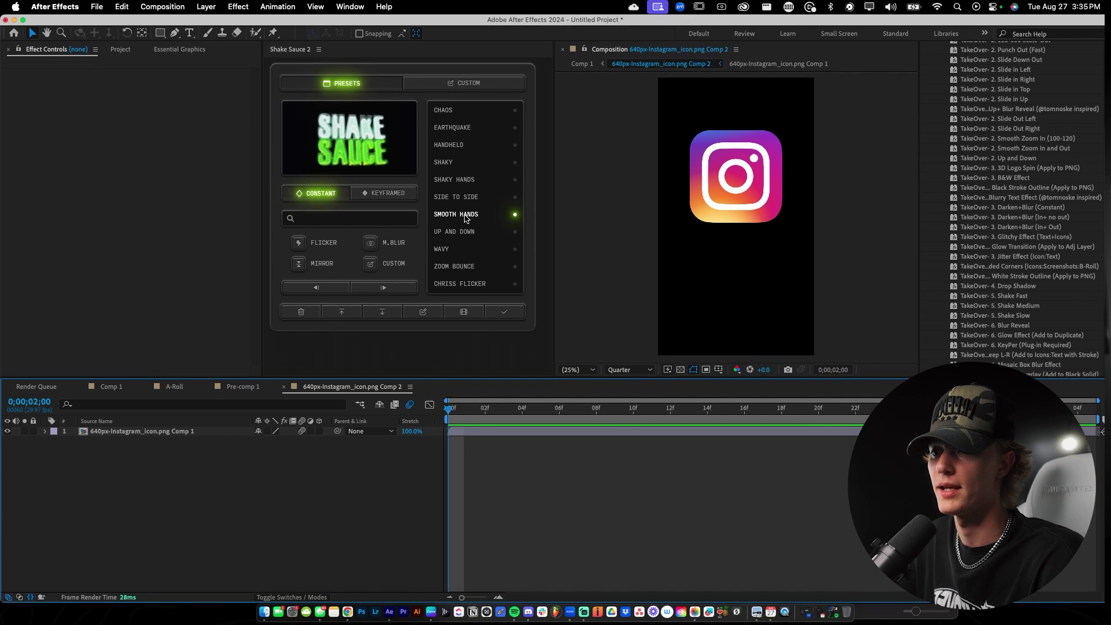
left_click(466, 218)
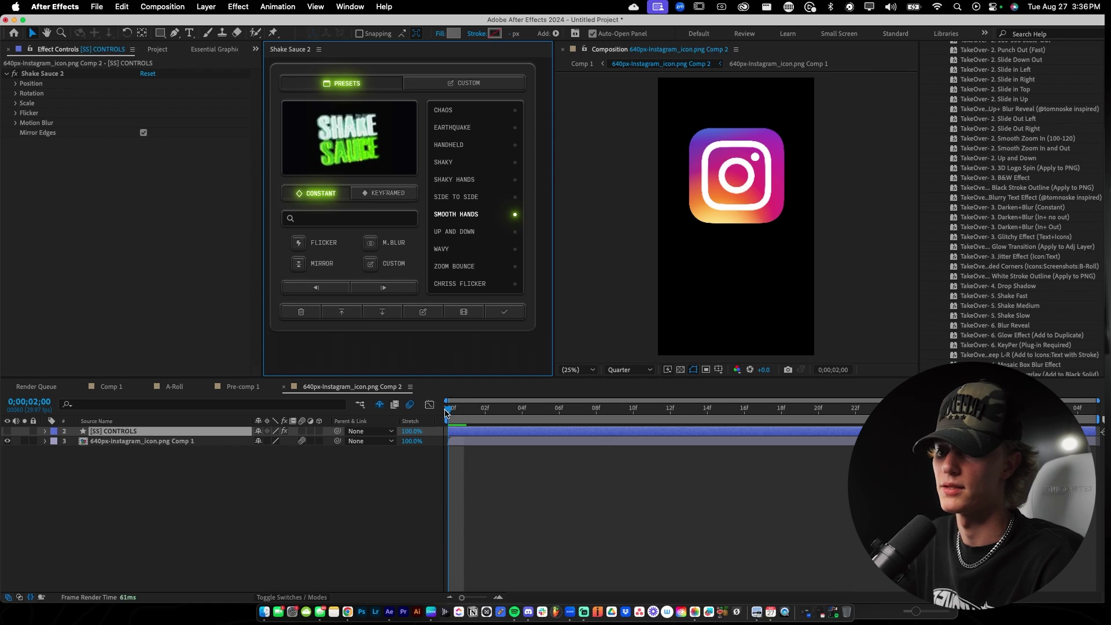
left_click(447, 413)
key("space")
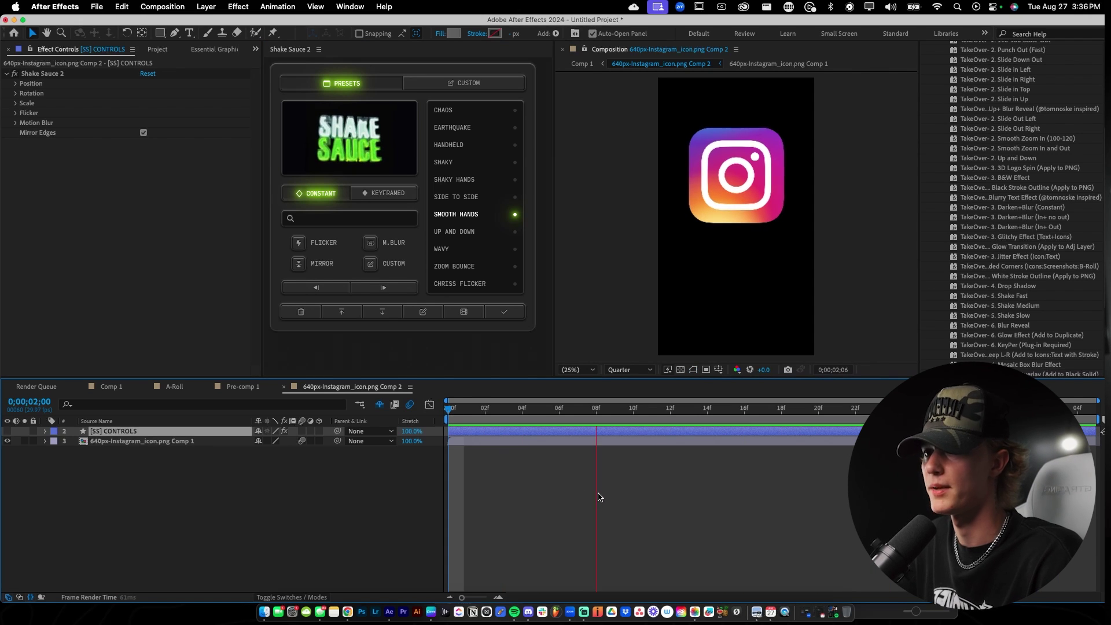
key("space")
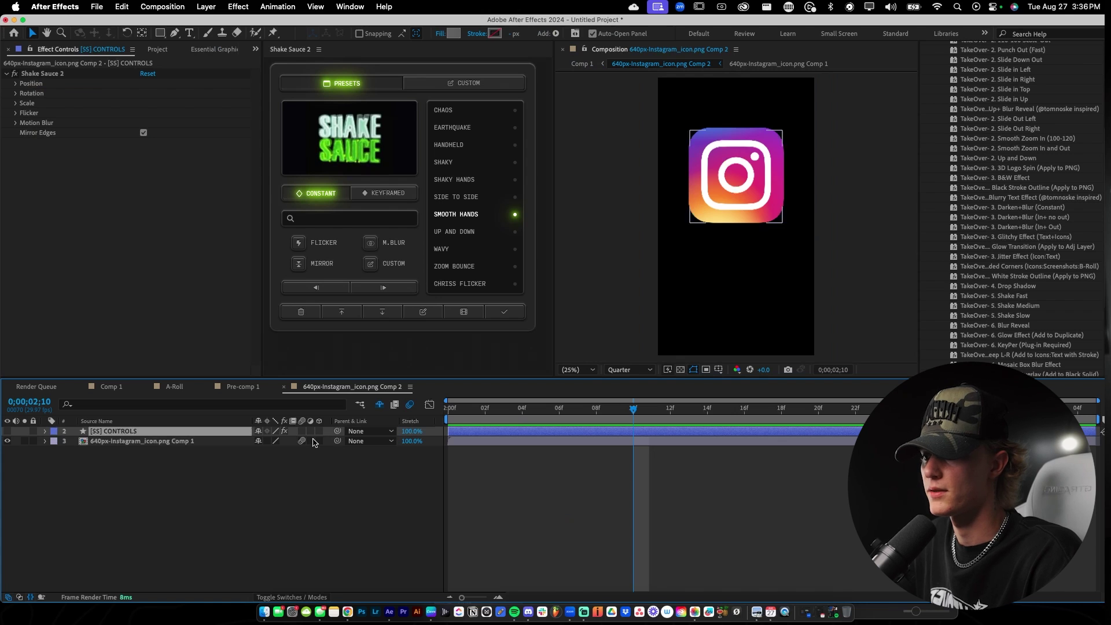
Return to Comp 1, play back the text and icon section from 0;00;40;20, and scrub on to 0;00;44;15.
left_click(109, 387)
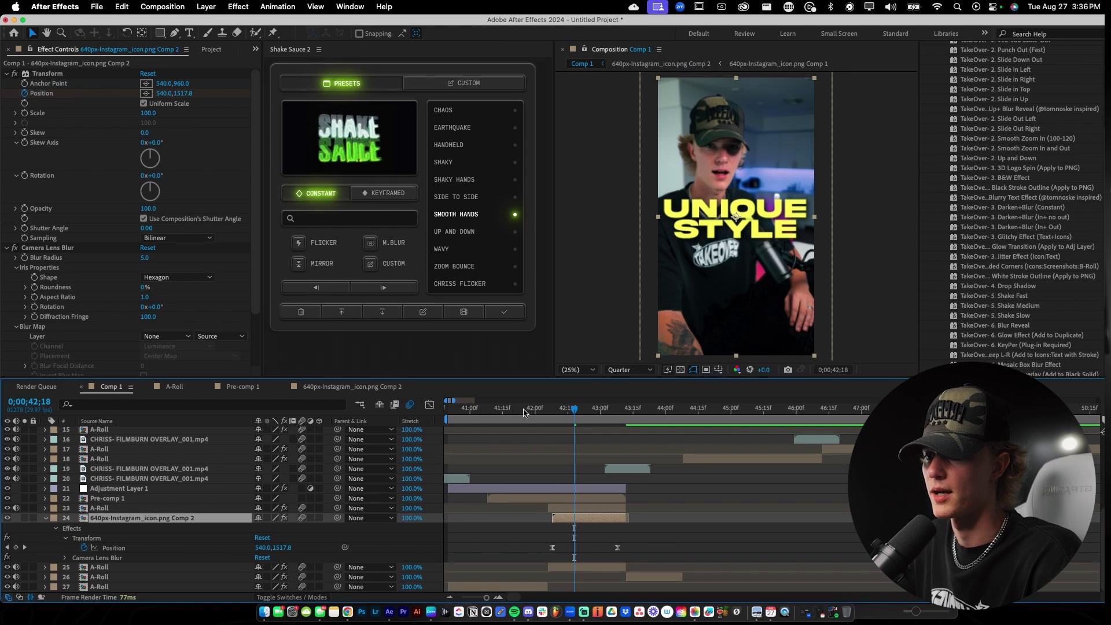
key("space")
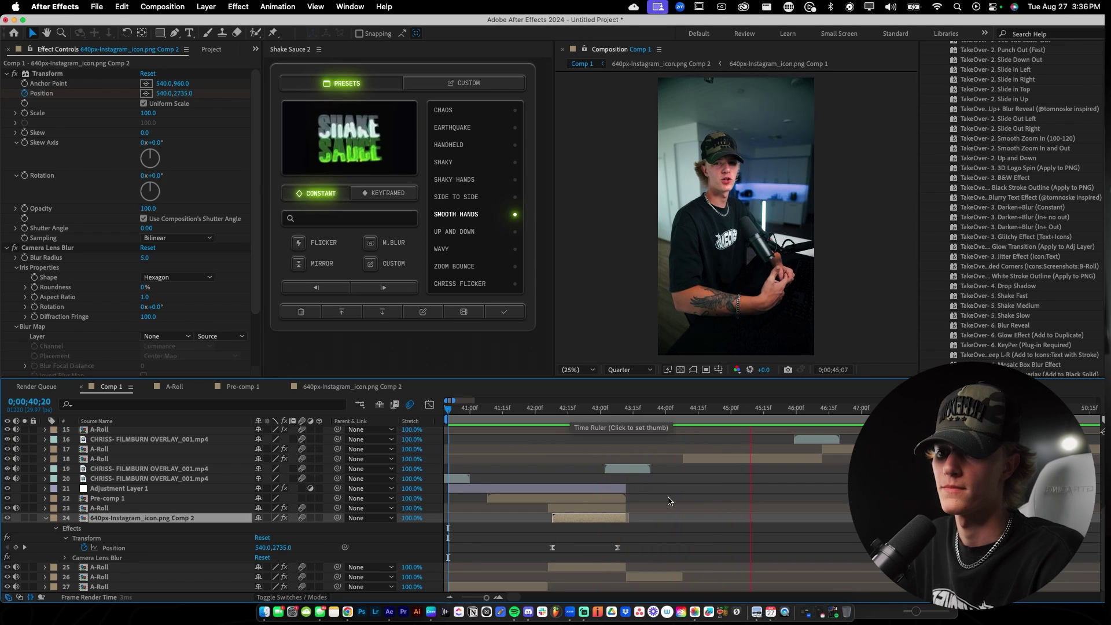
key("space")
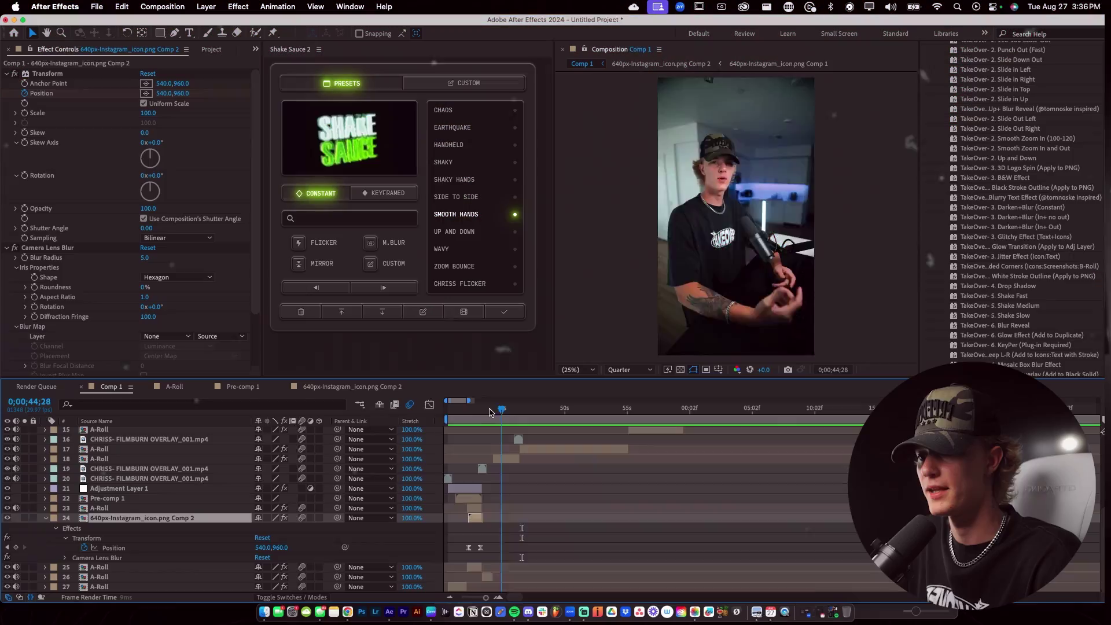
left_click(447, 411)
scroll(501, 494, "up", 2)
scroll(501, 494, "left", 2)
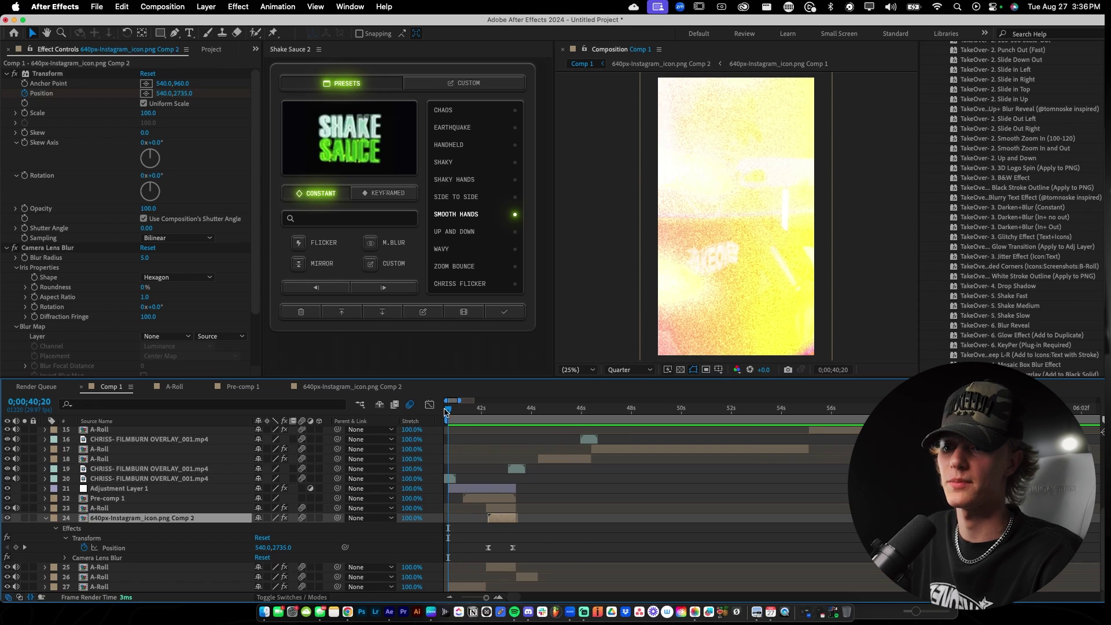
left_click(454, 411)
left_click_drag(456, 414, 544, 422)
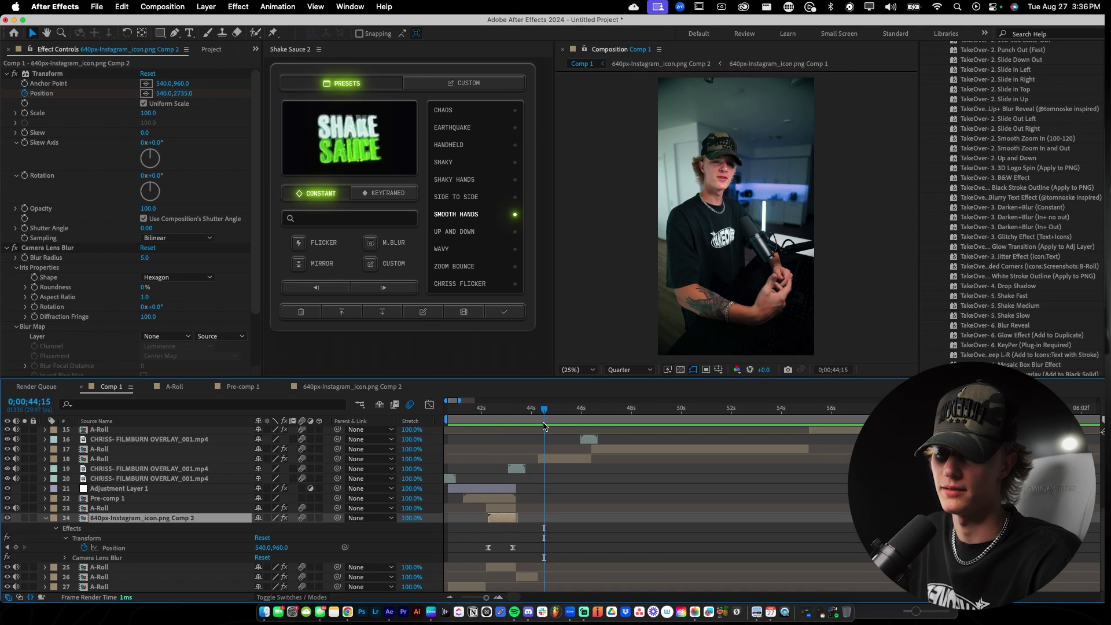
Play back Comp 1 from 0;00;43;06 to review the section following the Instagram icon.
left_click(512, 408)
key("space")
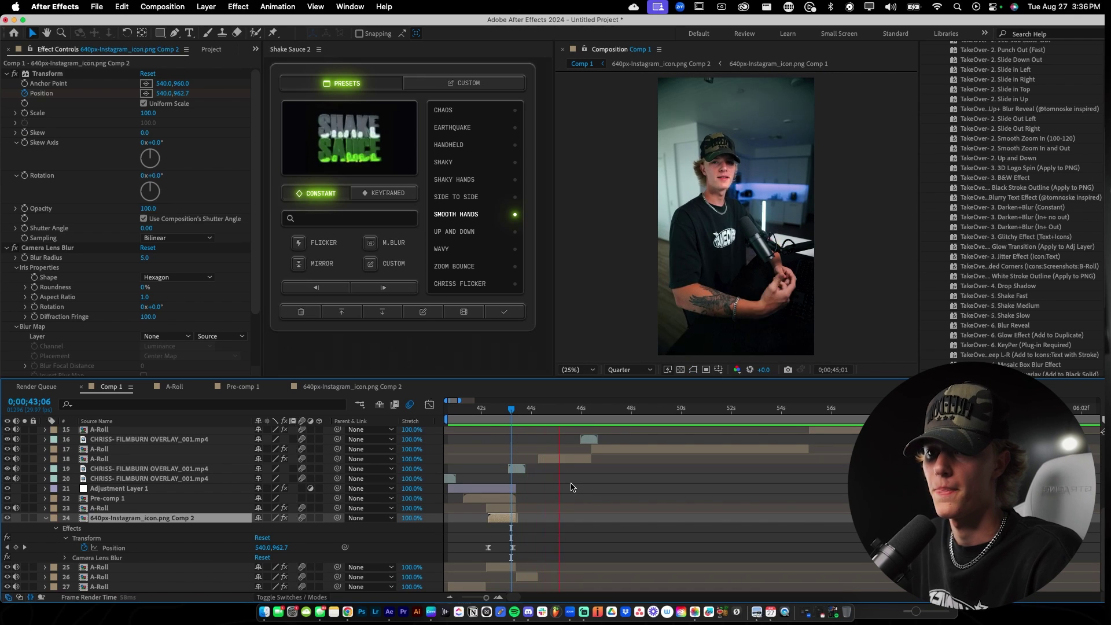
key("space")
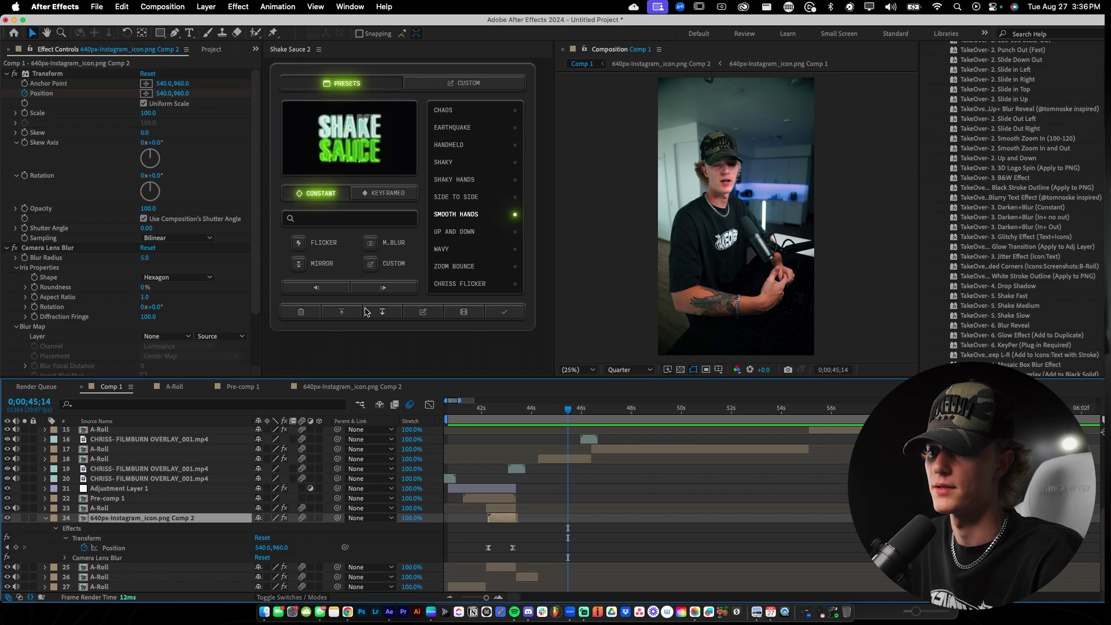
Add a yellow Akira Expanded text layer reading "1. moddboard" over the subject's chest at 0;00;45;14.
key("super+t")
left_click(713, 221)
type("1")
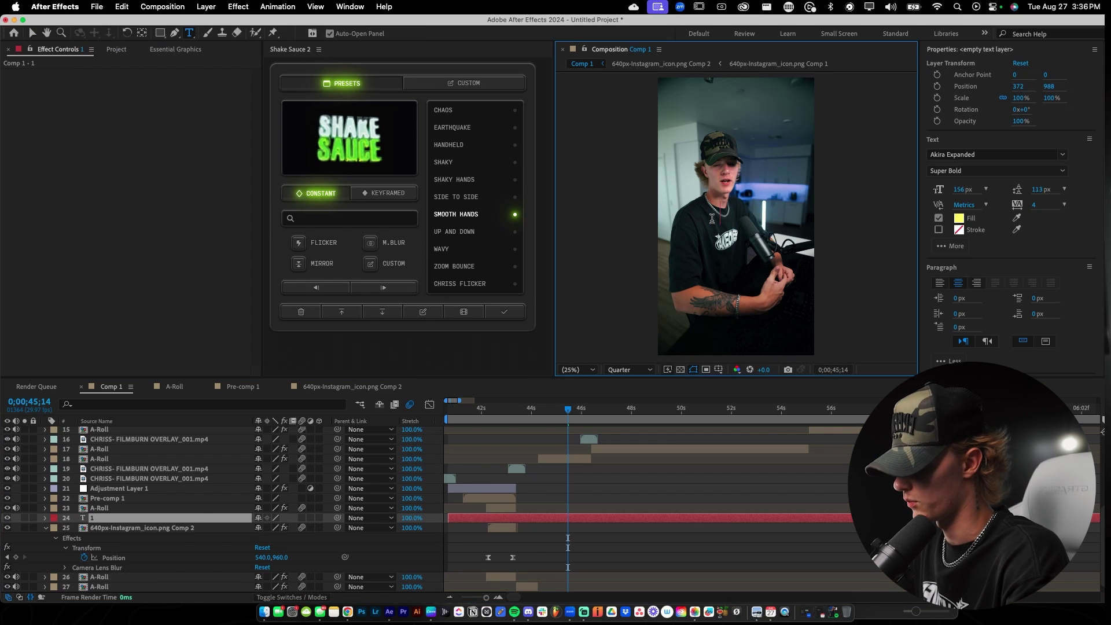
type(". modboard")
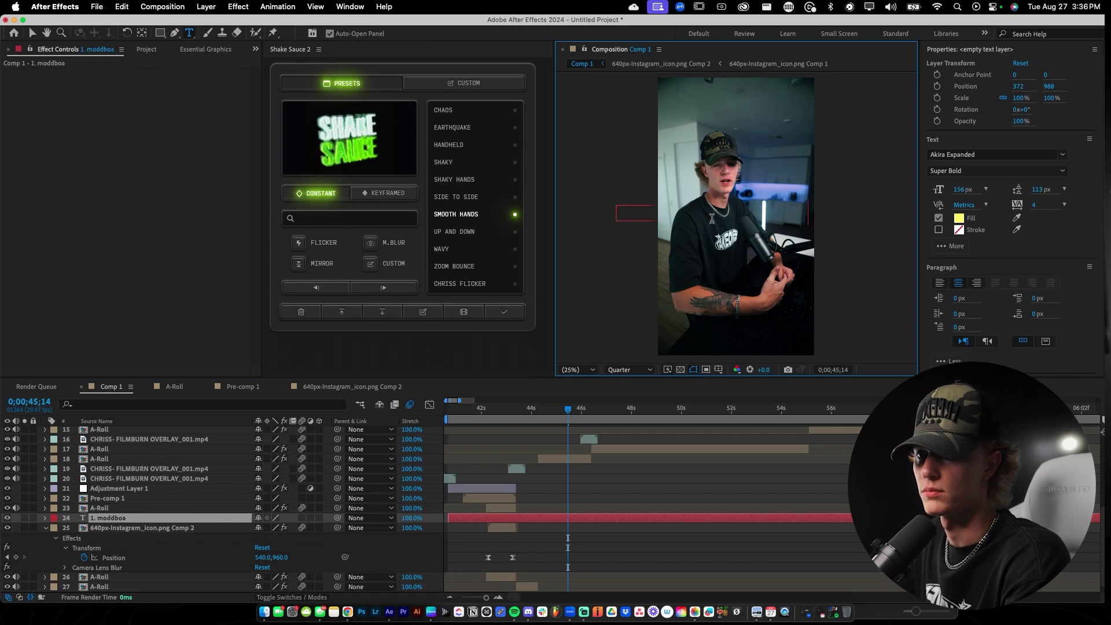
Move the new text layer beneath the film burn overlay and trim it to run from 0;00;43;10 to 0;00;46;12.
left_click_drag(145, 518, 202, 451)
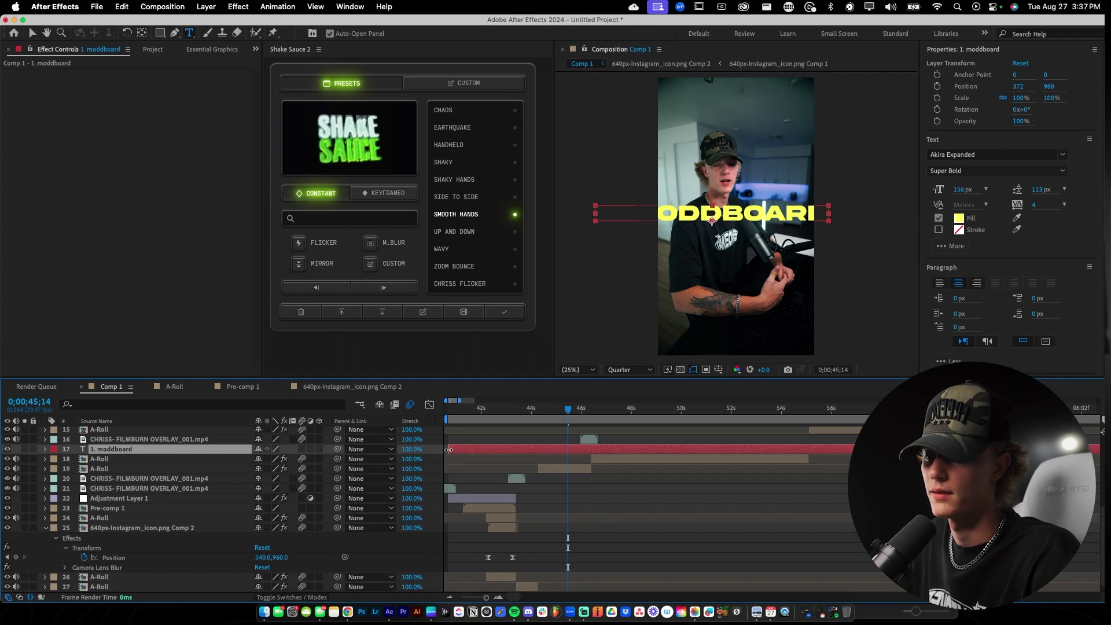
left_click_drag(449, 449, 537, 453)
scroll(593, 449, "up", 3)
left_click(584, 409)
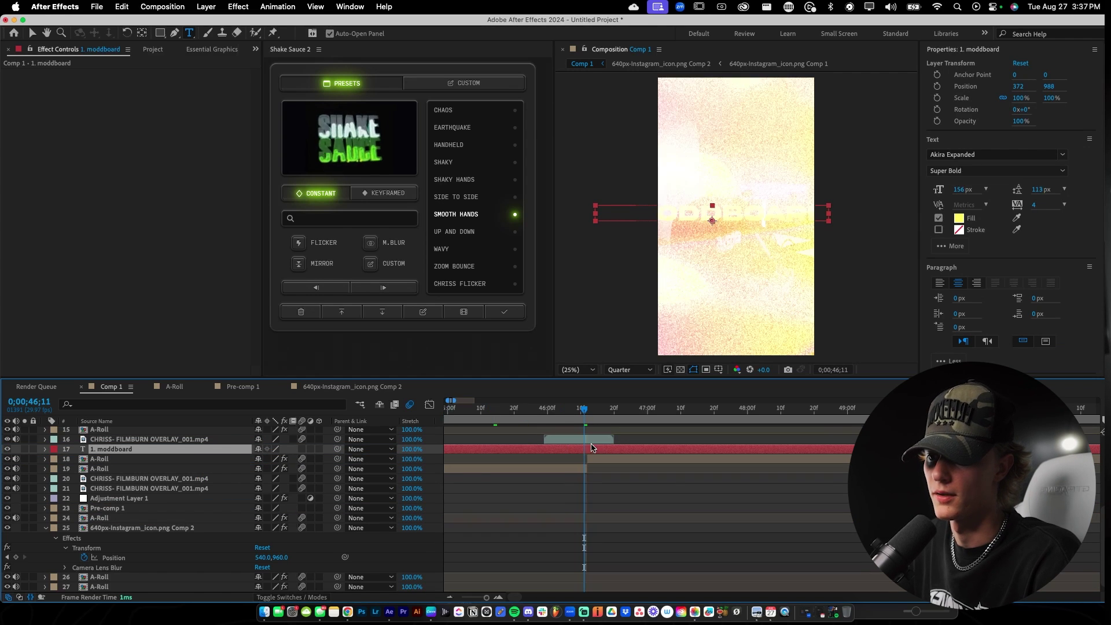
left_click_drag(582, 417, 588, 417)
key("super+shift+d")
key("BackSpace")
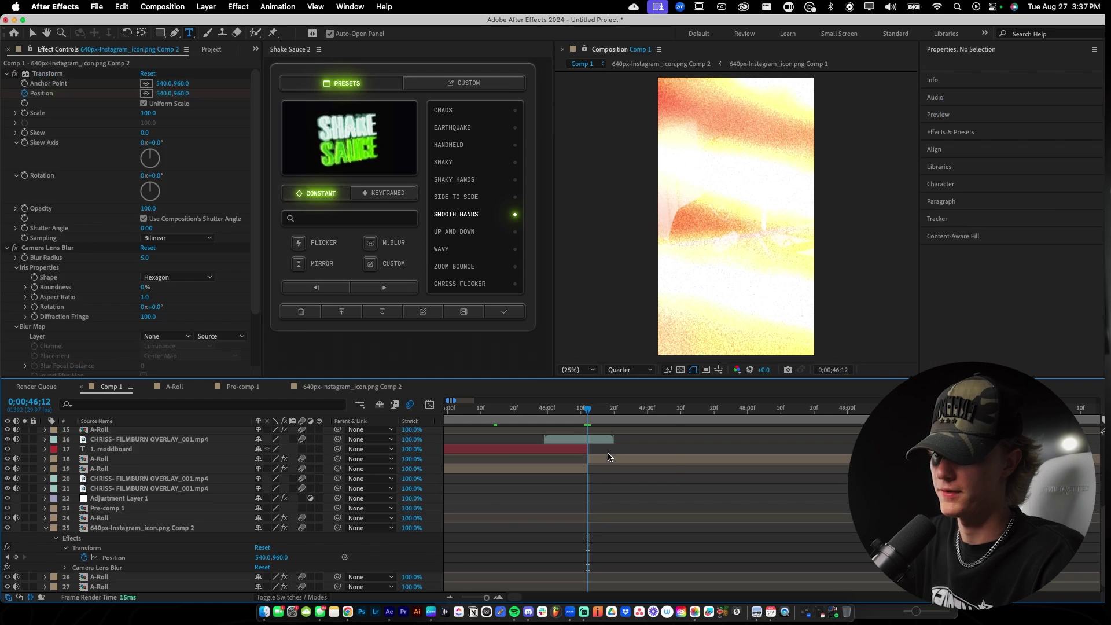
Change the text to "moodboard" and set its font size to 93 px.
scroll(610, 457, "down", 4)
left_click(716, 215)
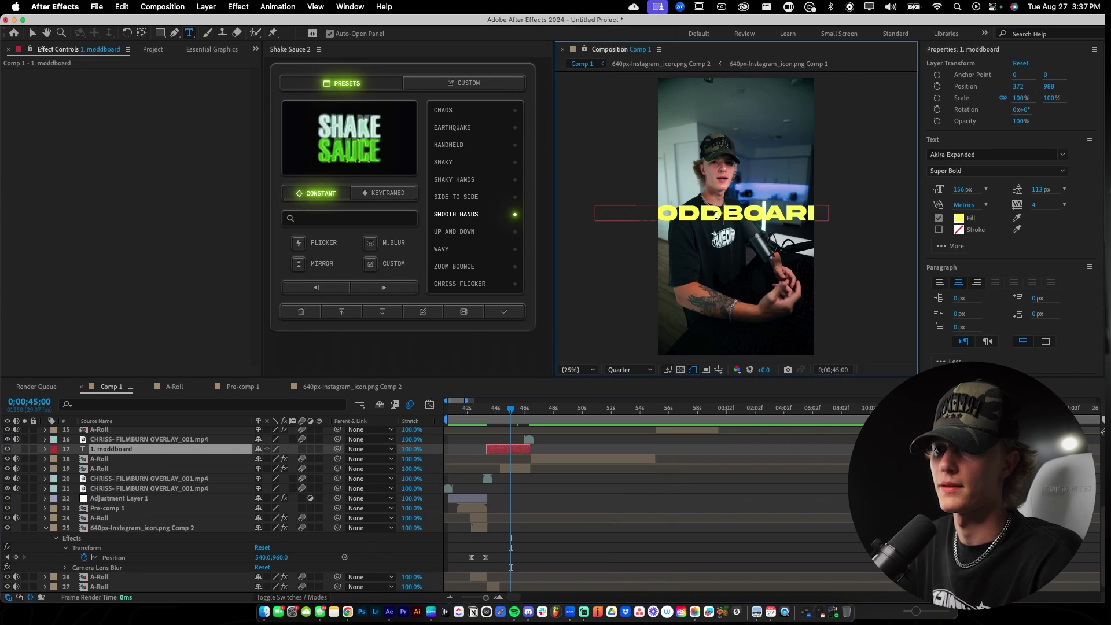
key("super+a")
left_click_drag(962, 190, 917, 190)
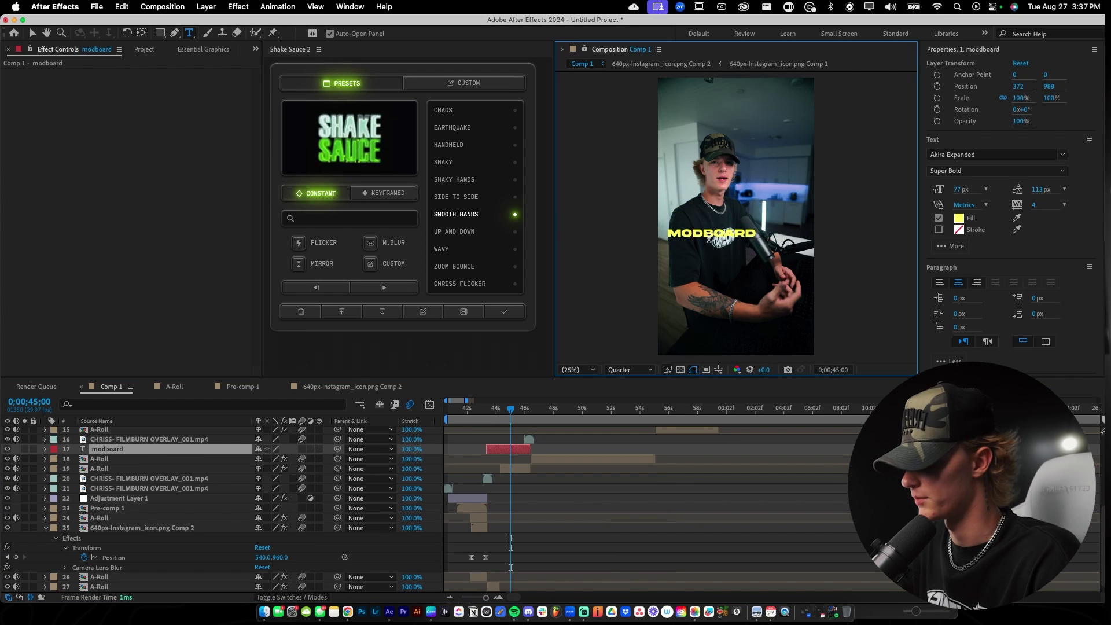
type("o")
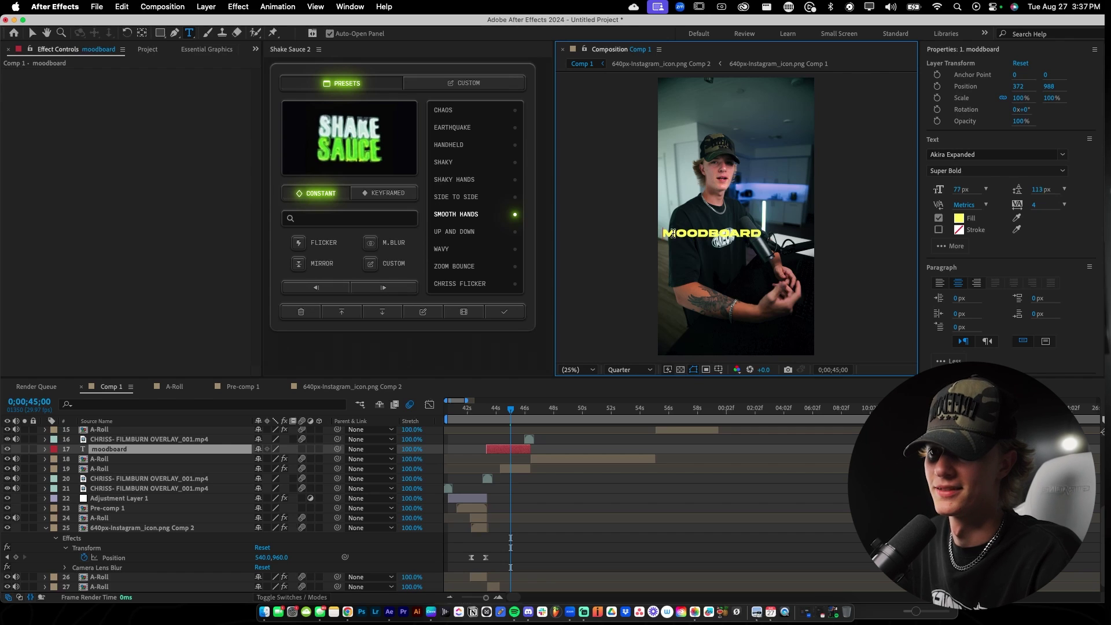
key("super+a")
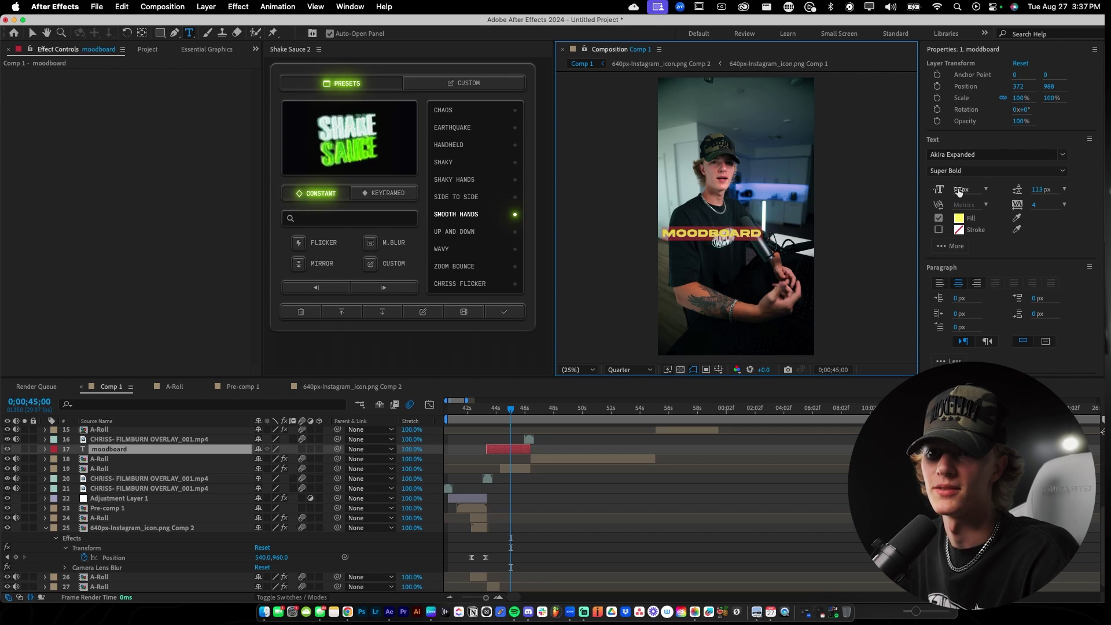
left_click_drag(959, 192, 969, 191)
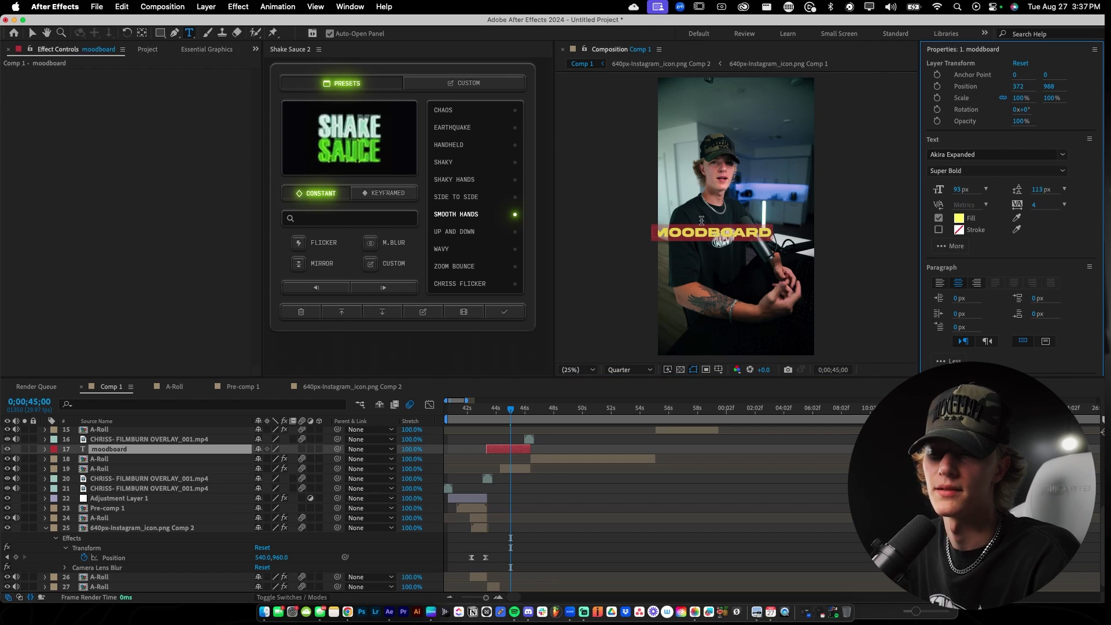
Position the moodboard text across the subject's chest, centred horizontally in the frame, and centre its anchor point.
left_click_drag(782, 264, 818, 249)
left_click(751, 211)
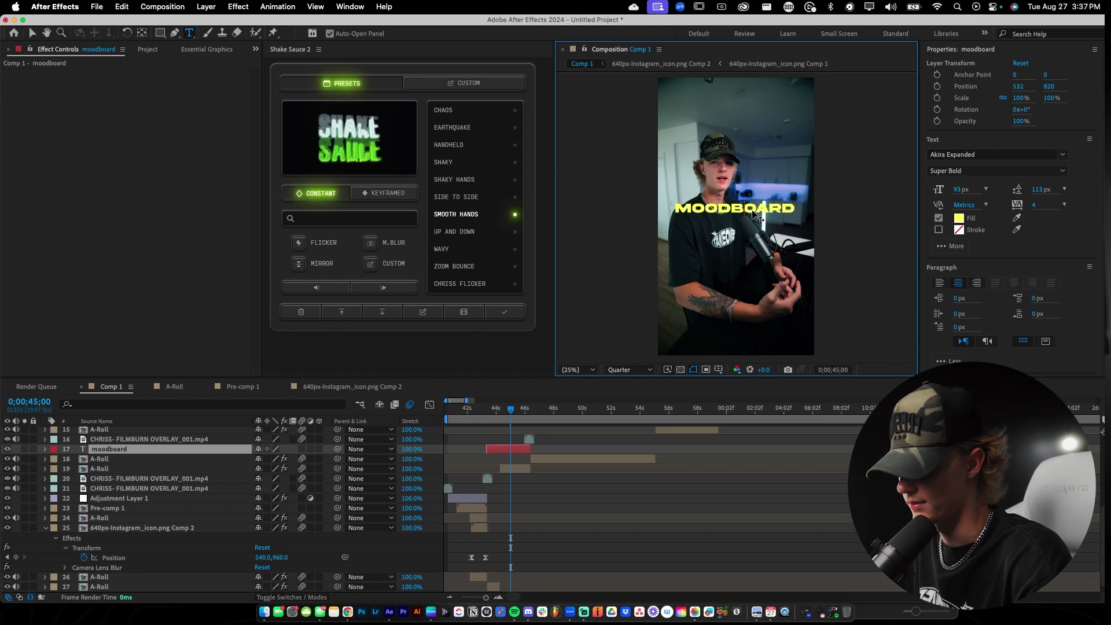
double_click(752, 211)
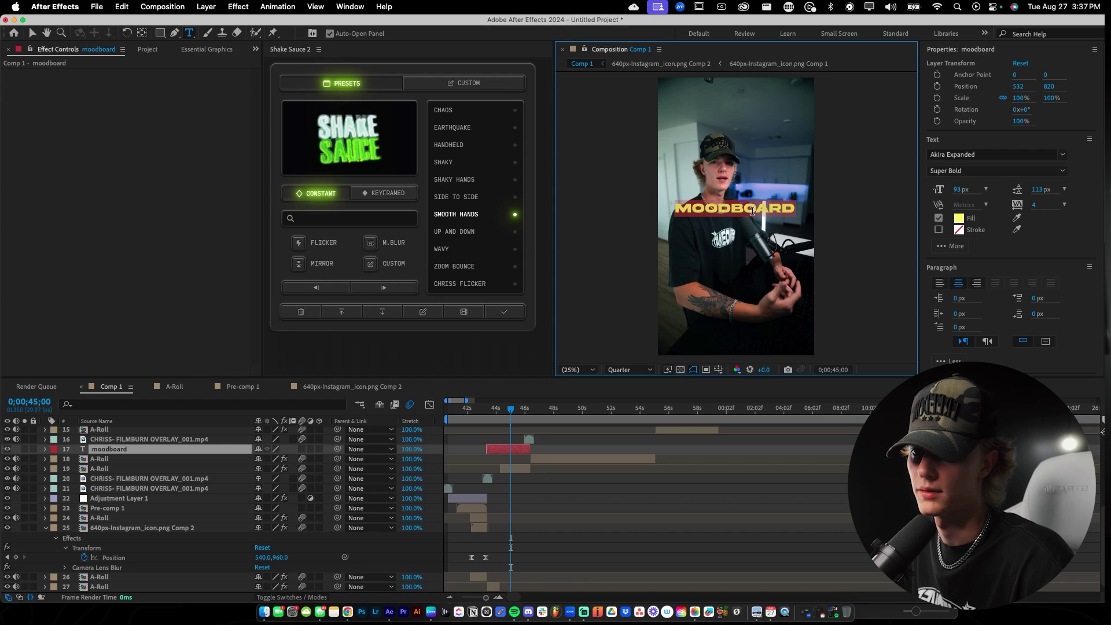
left_click_drag(752, 212, 753, 211)
key("super+alt+Home")
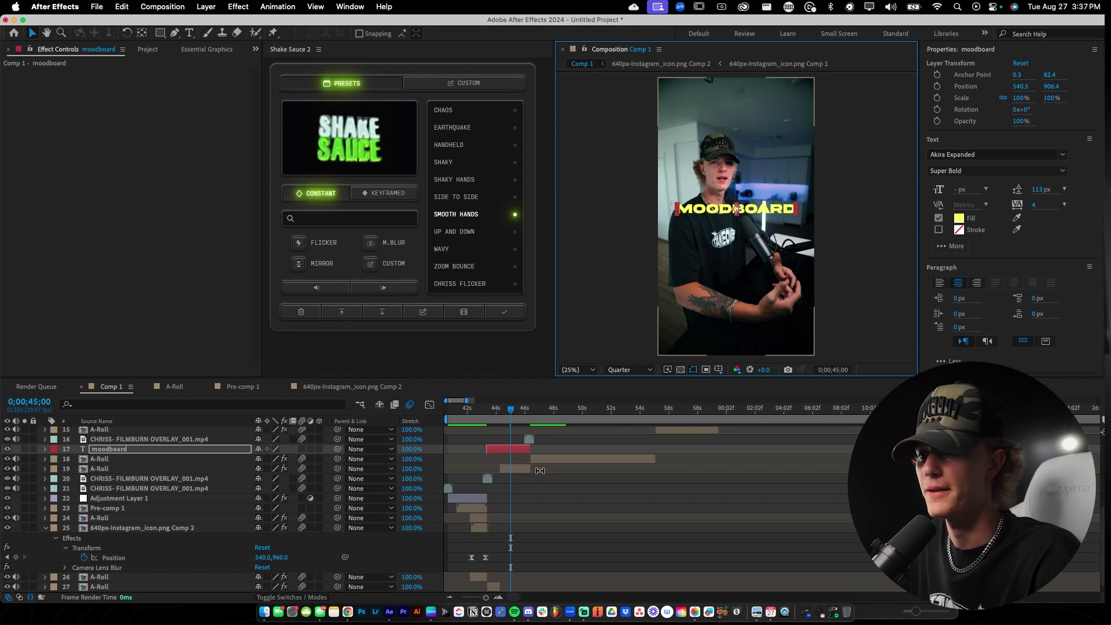
Duplicate the moodboard text layer and replace the copy's text with "1".
left_click(517, 451)
key("super+d")
key("t")
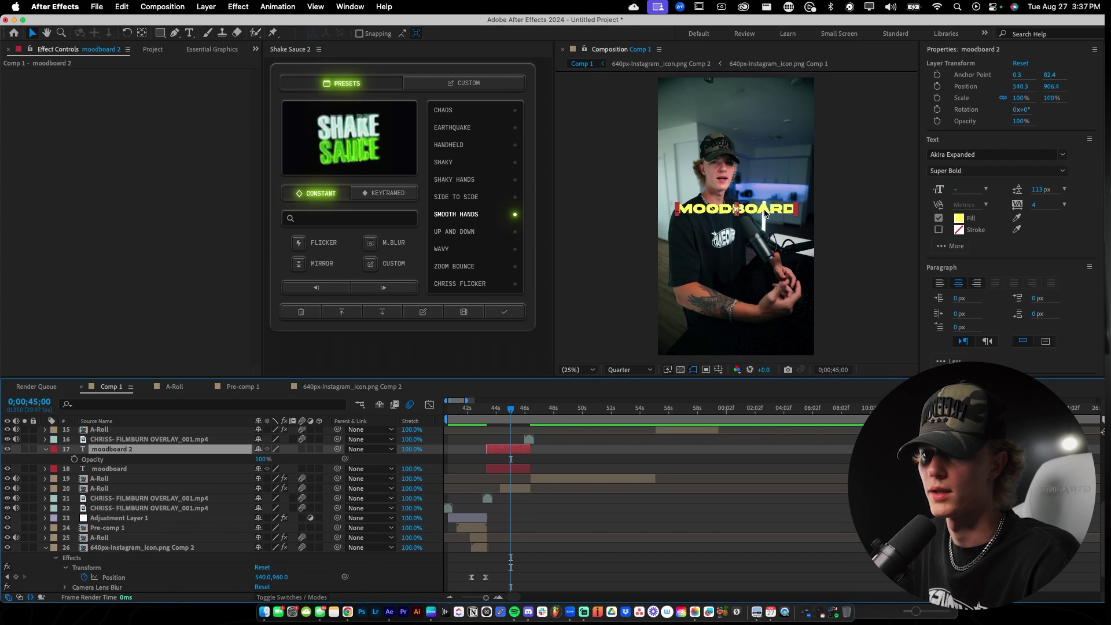
key("ctrl+z")
key("super+d")
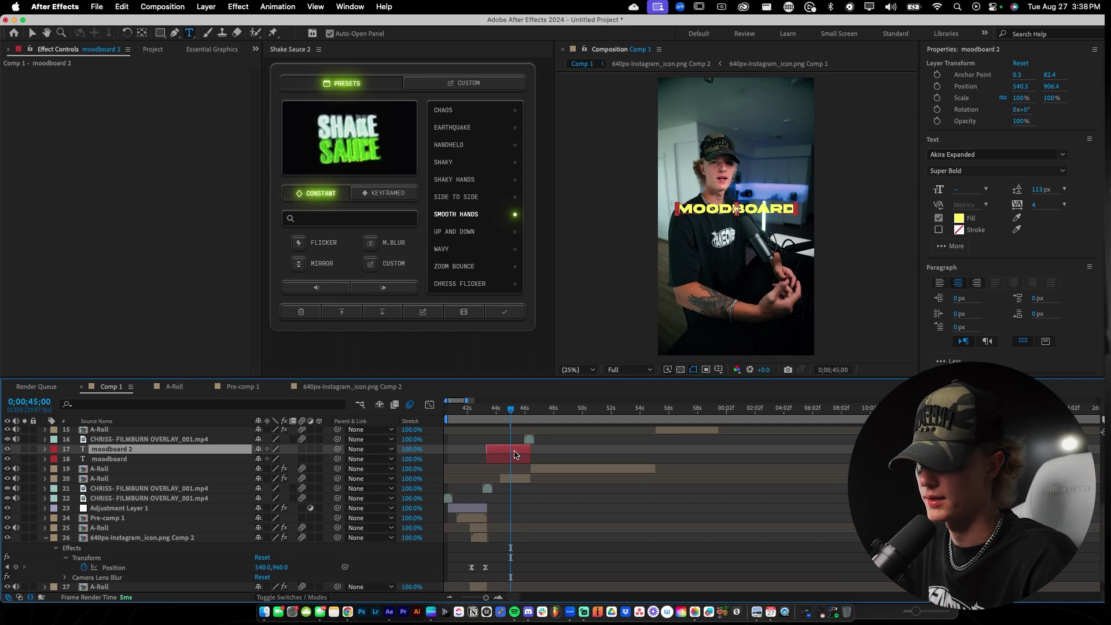
double_click(766, 209)
type("1")
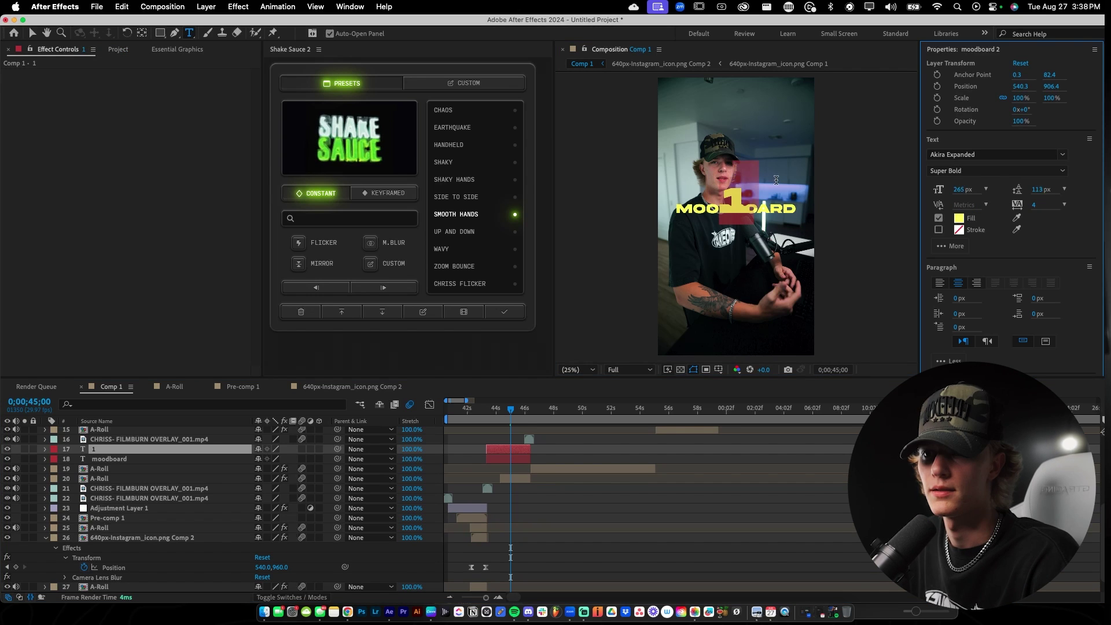
Enlarge the "1" to 522 px, centre it on the word, and move its layer below the moodboard layer.
left_click(755, 172)
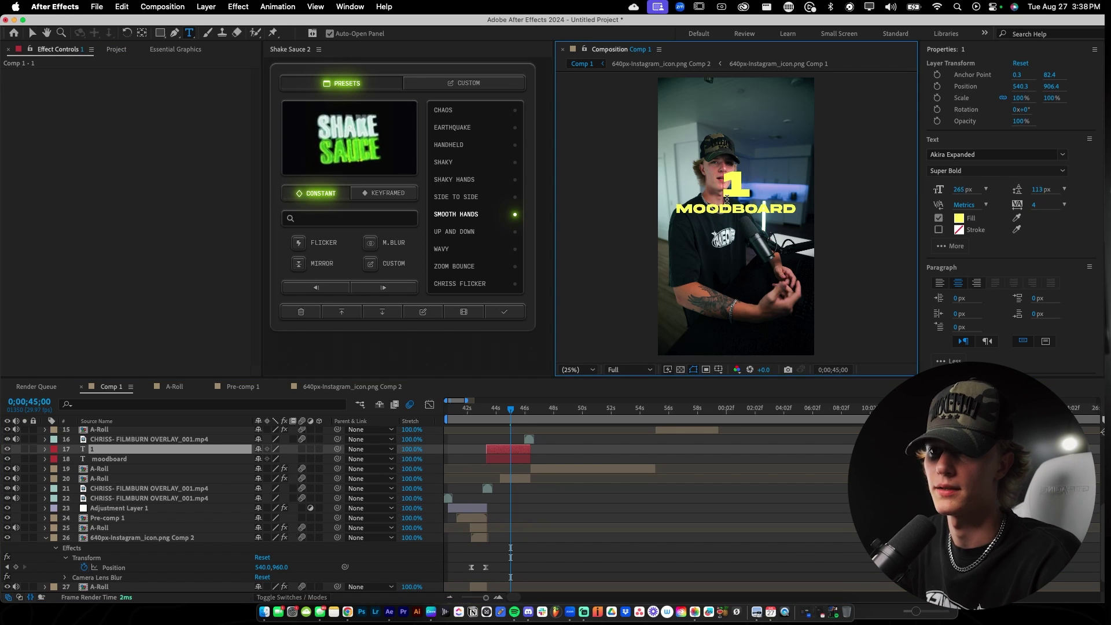
left_click_drag(963, 190, 1019, 201)
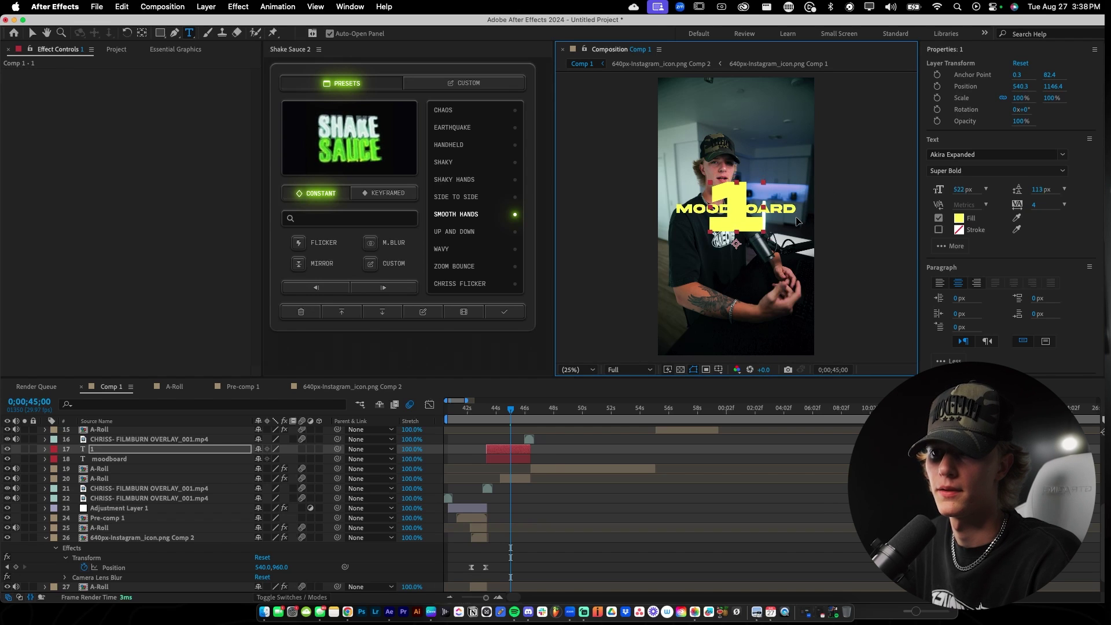
key("Return")
left_click_drag(144, 453, 173, 466)
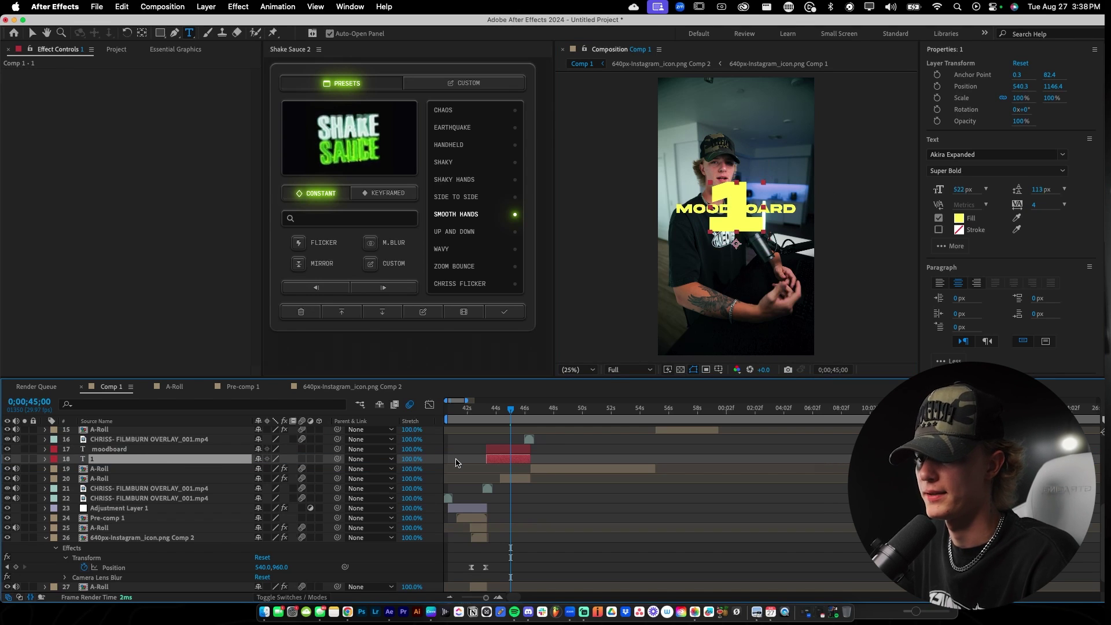
Apply the TakeOver- 4. Drop Shadow preset to both the "1" and moodboard text layers.
left_click_drag(456, 462, 499, 448)
left_click(982, 51)
left_click(956, 119)
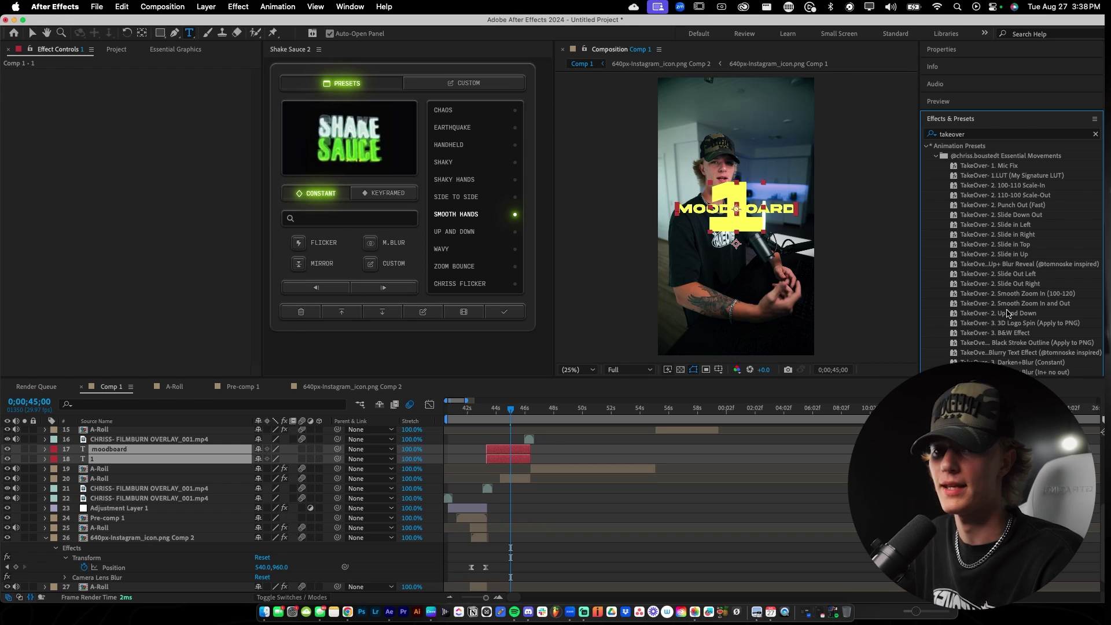
scroll(1007, 313, "down", 8)
double_click(1001, 329)
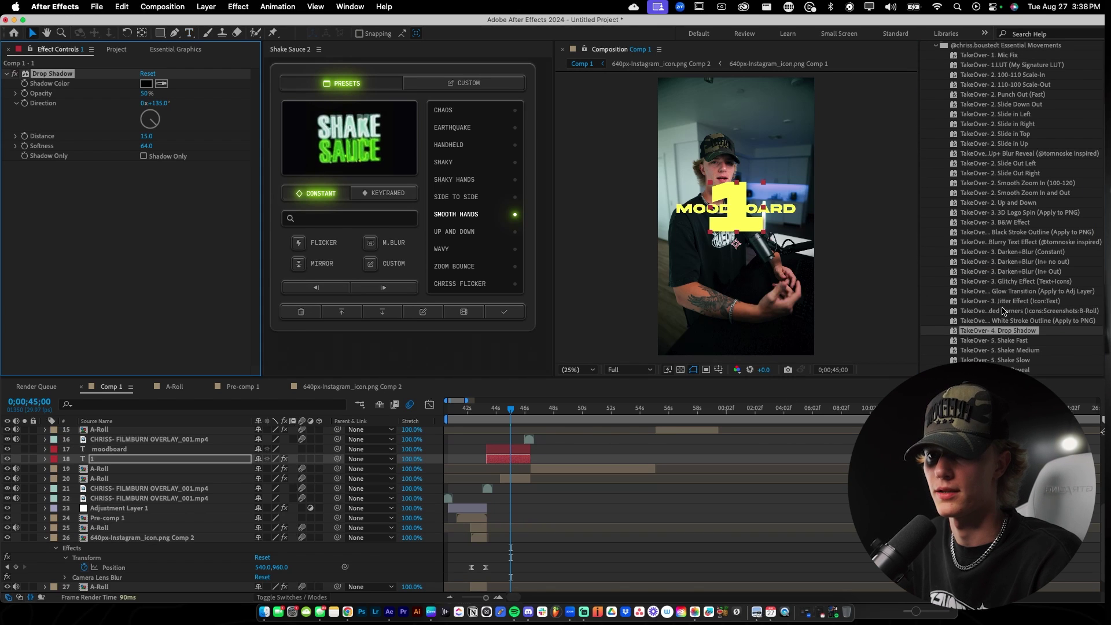
left_click_drag(998, 331, 512, 449)
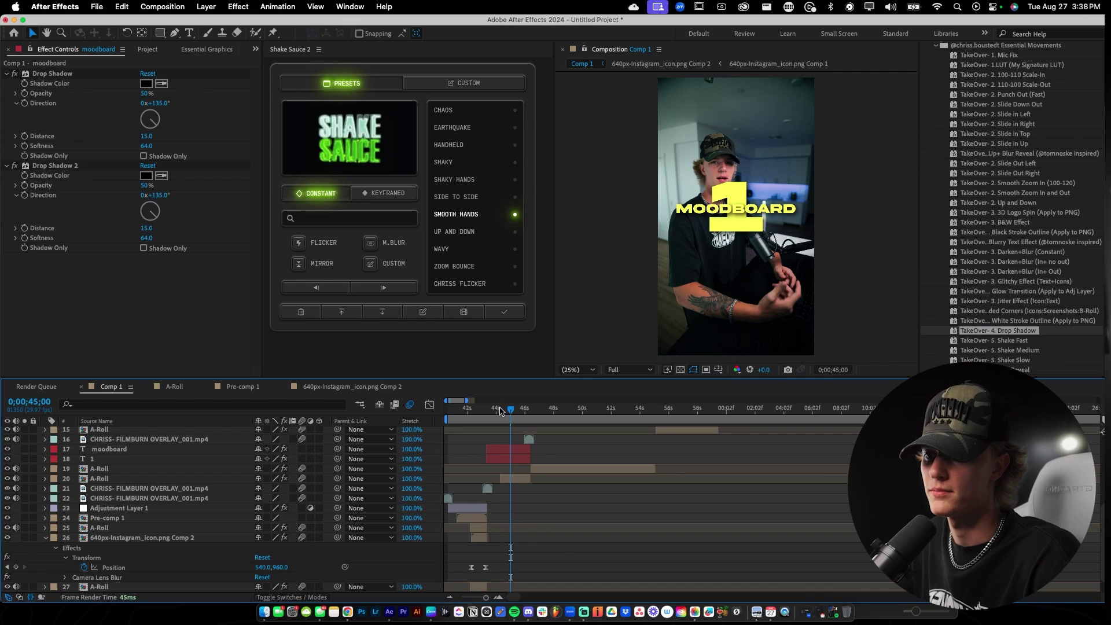
Apply the TakeOver- 2. Slide in Up preset to the moodboard and "1" layers from their start at 0;00;43;10.
left_click(507, 452)
left_click(507, 458, "shift")
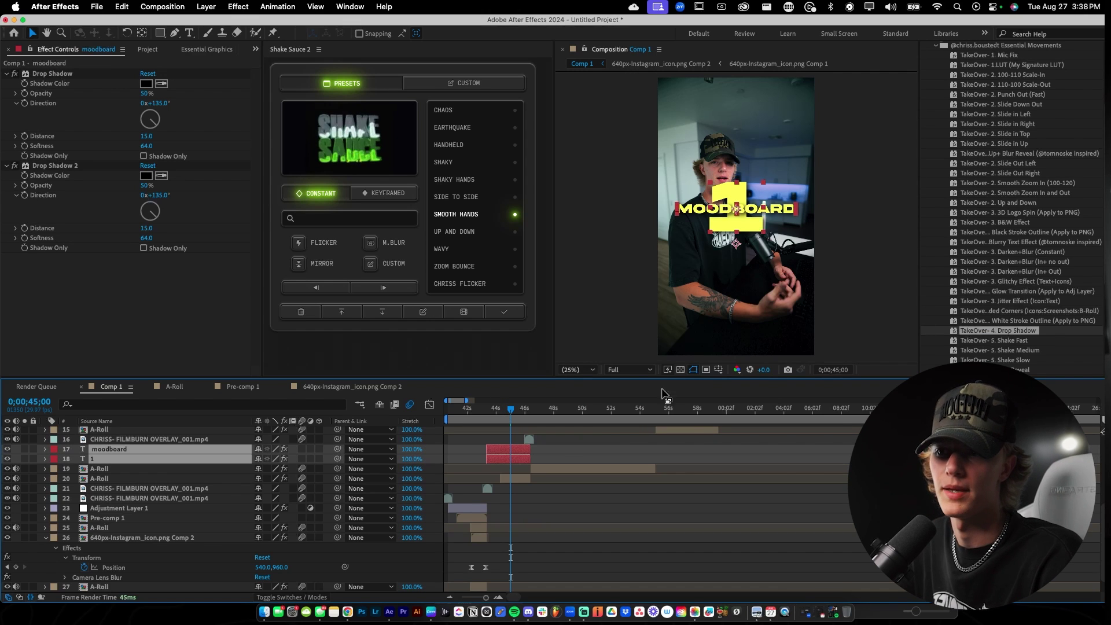
scroll(464, 468, "up", 3)
left_click(648, 408)
scroll(1015, 216, "up", 1)
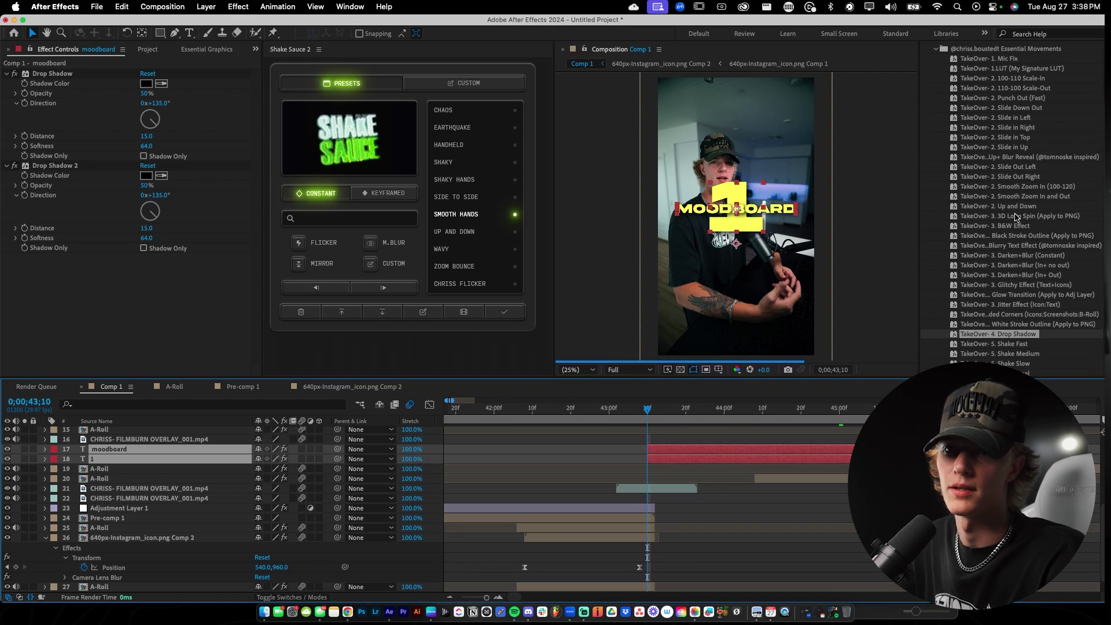
left_click_drag(1018, 148, 658, 459)
Preview the moodboard and "1" slide-in animation from 0;00;43;29 and replay it from just before the text enters.
left_click_drag(639, 406, 556, 408)
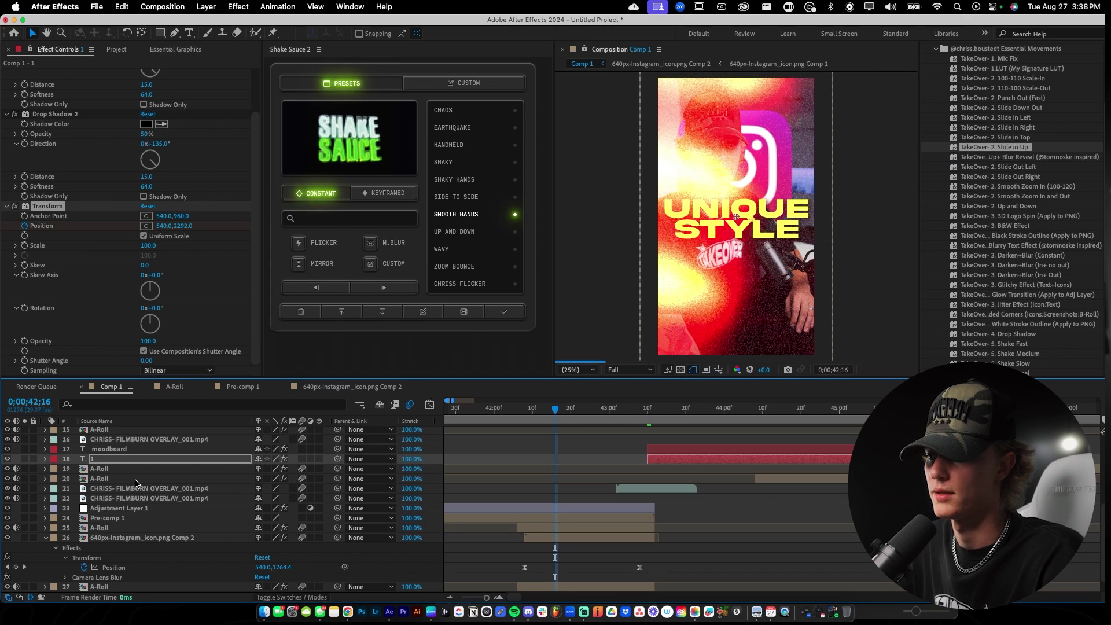
left_click(123, 451)
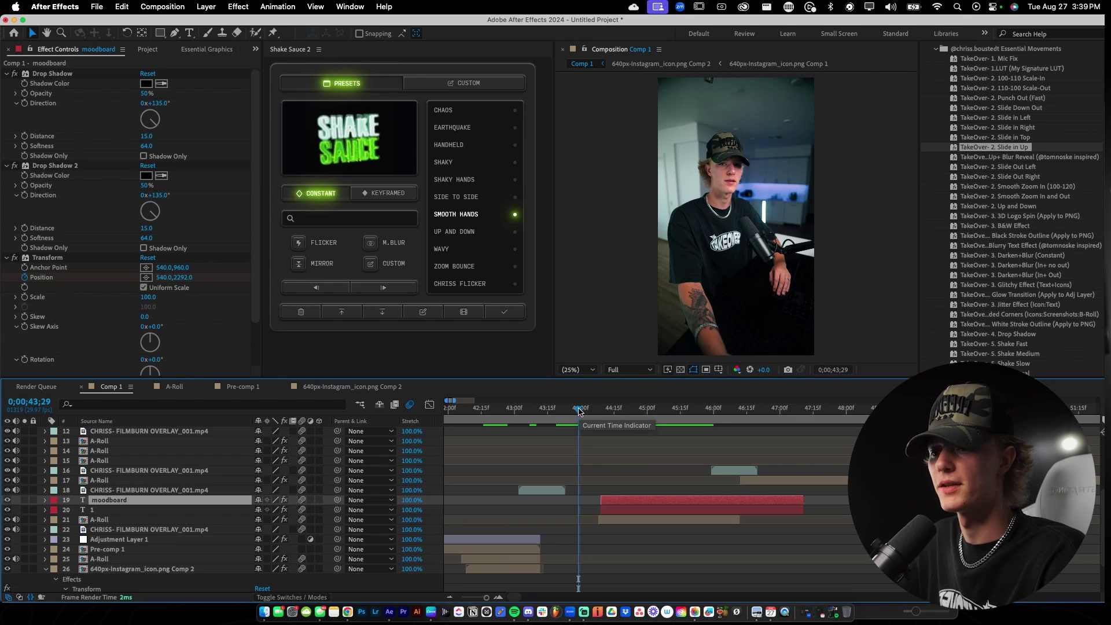
key("space")
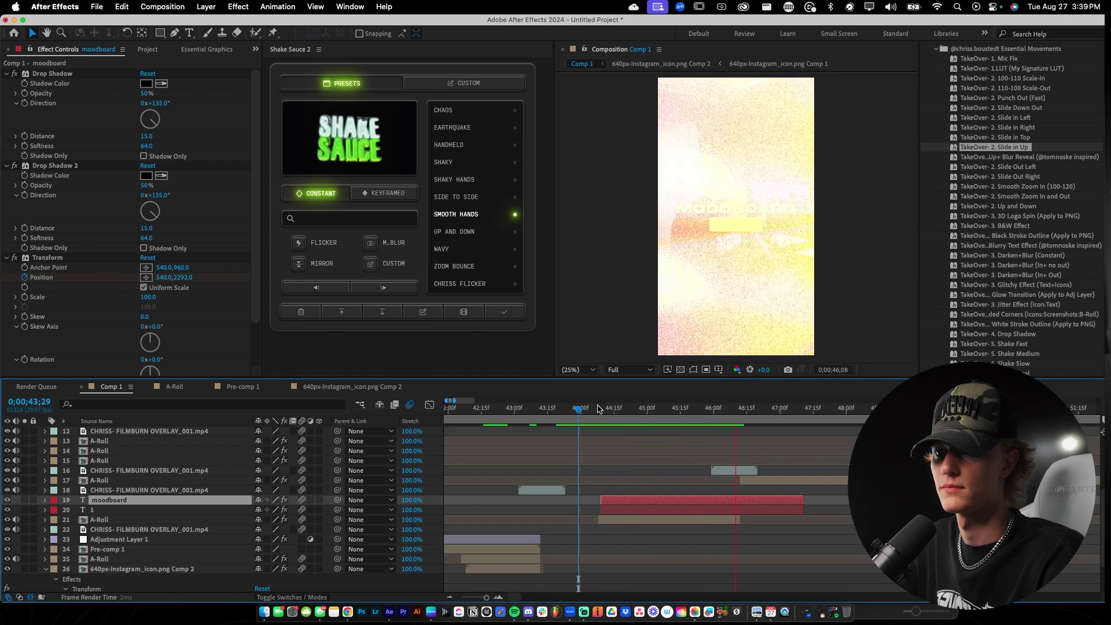
left_click(599, 408)
key("space")
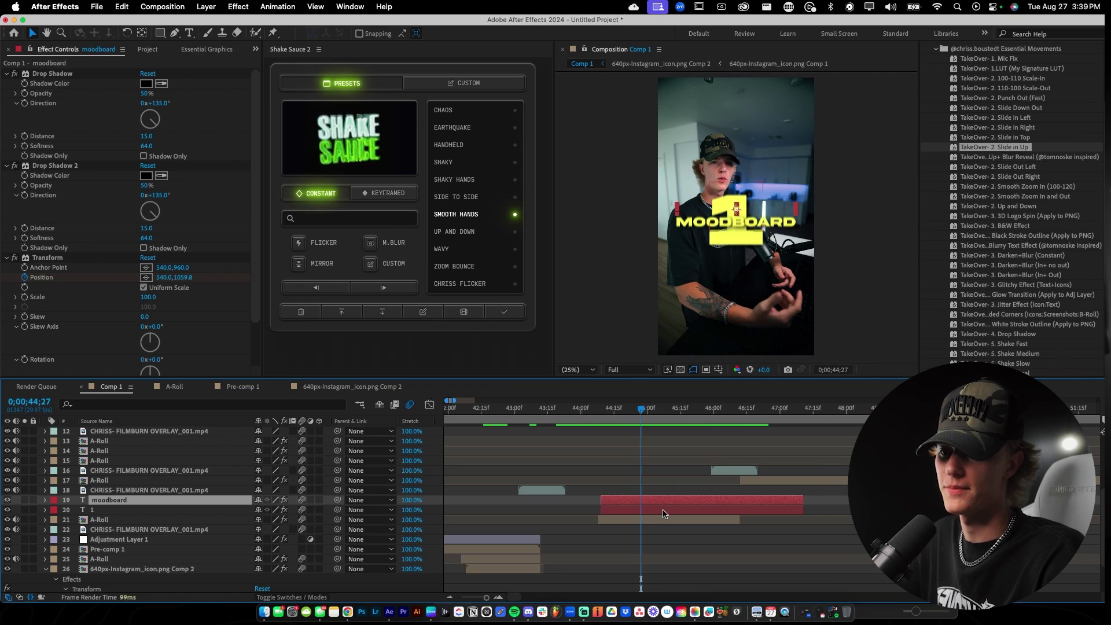
Pre-compose the moodboard and "1" layers together as Pre-comp 2, moving all attributes into the new composition.
left_click(664, 513, "shift")
right_click(664, 513)
left_click(718, 520)
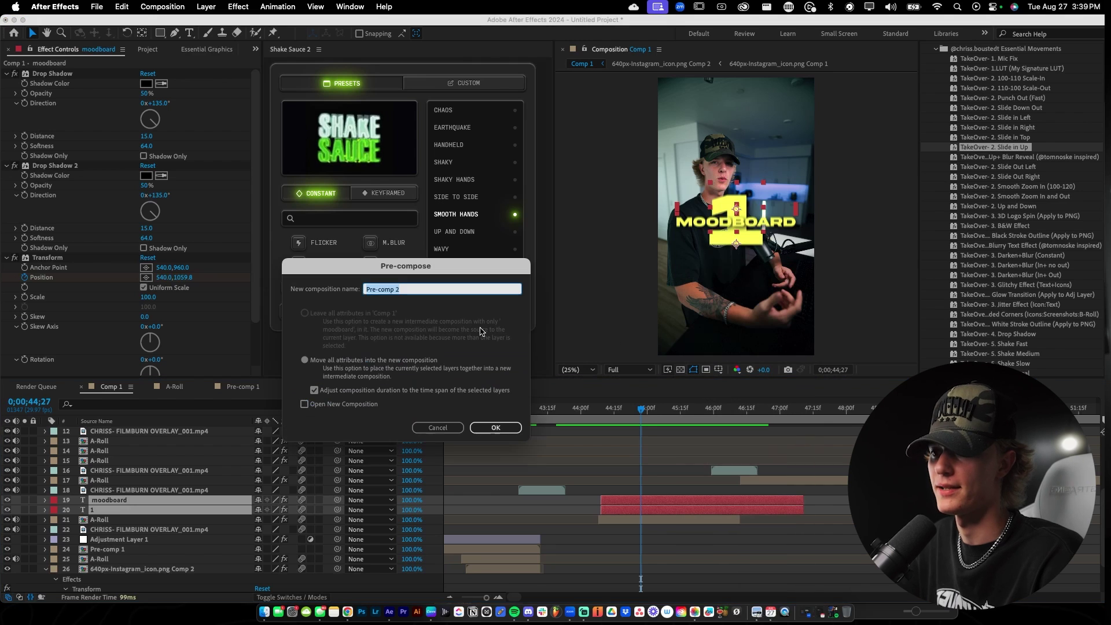
left_click(496, 428)
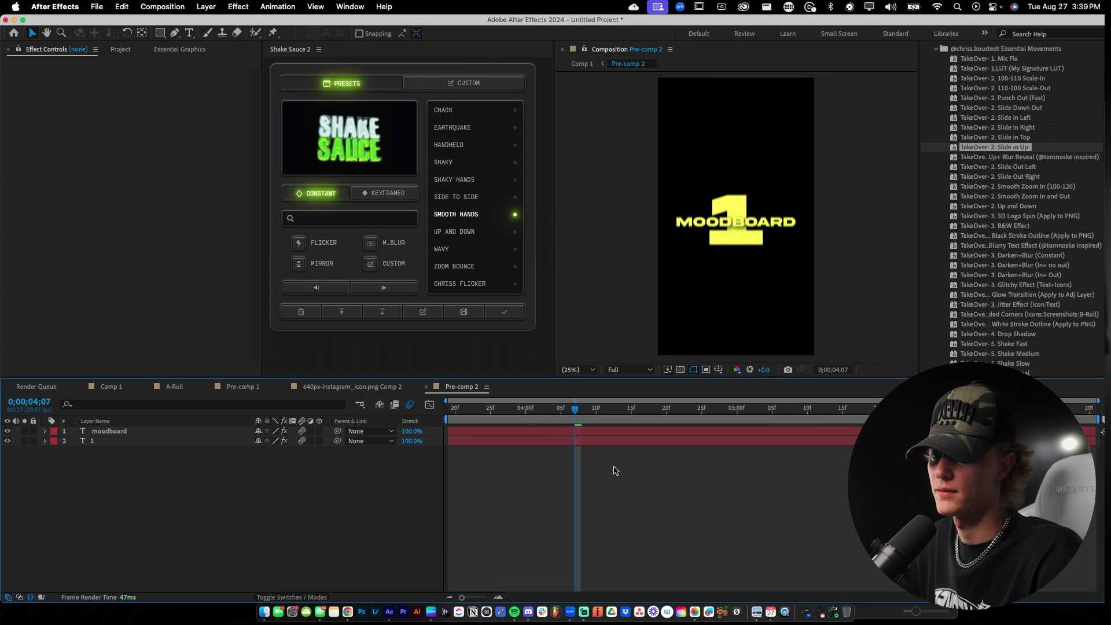
Apply the constant Smooth Hands shake preset inside Pre-comp 2 and return to Comp 1.
left_click(504, 313)
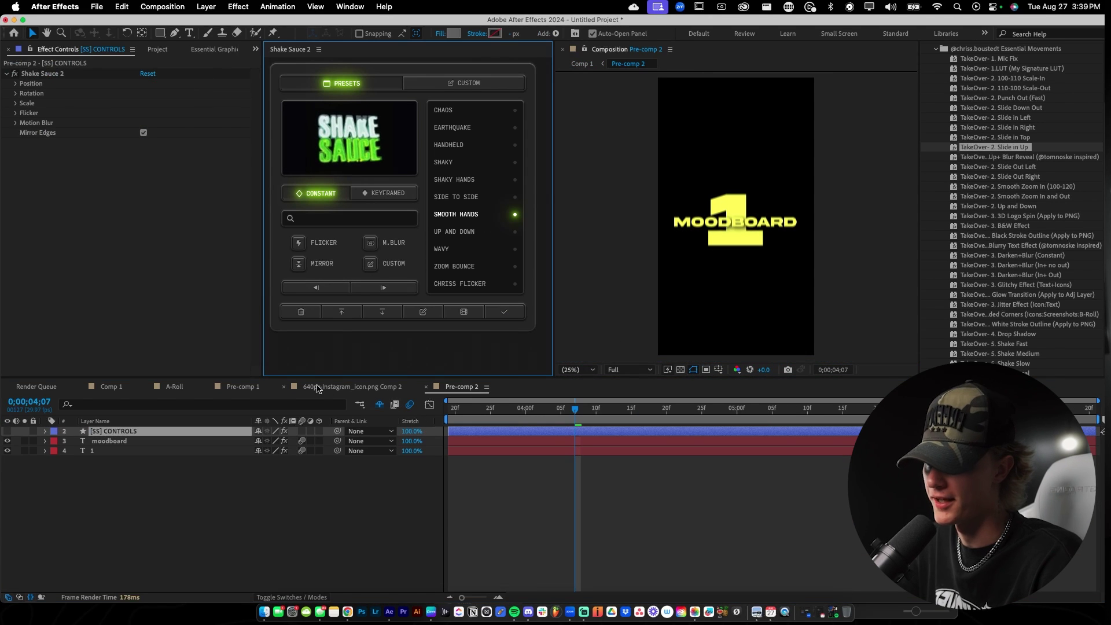
left_click(105, 387)
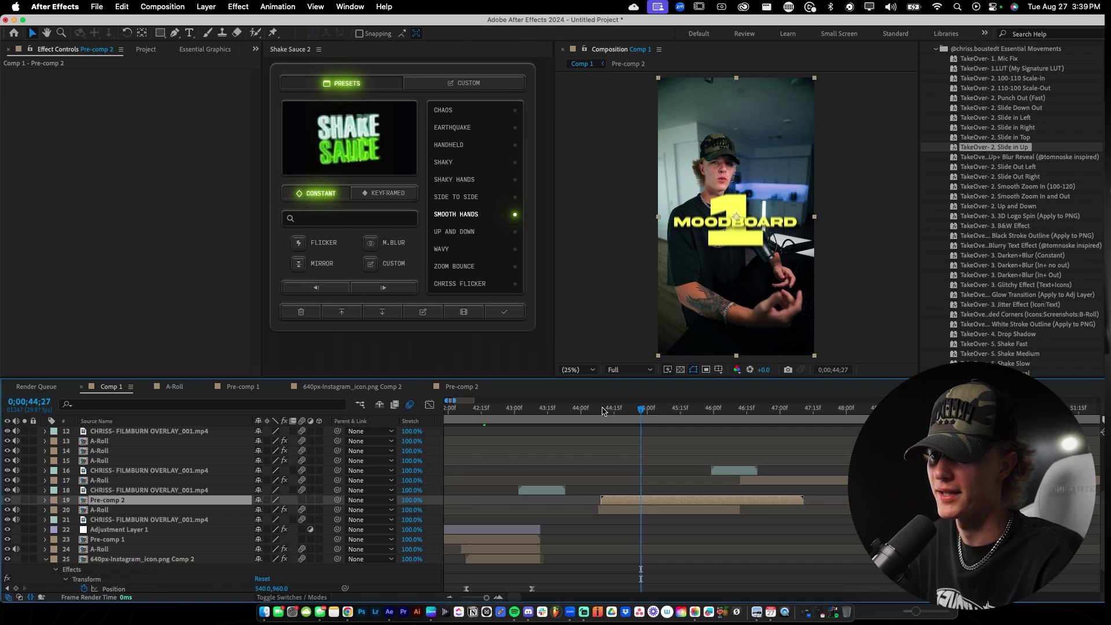
Switch to Chrome, search for "moodboard" images, and pick the dark teal Midjourney moodboard collage.
left_click(347, 611)
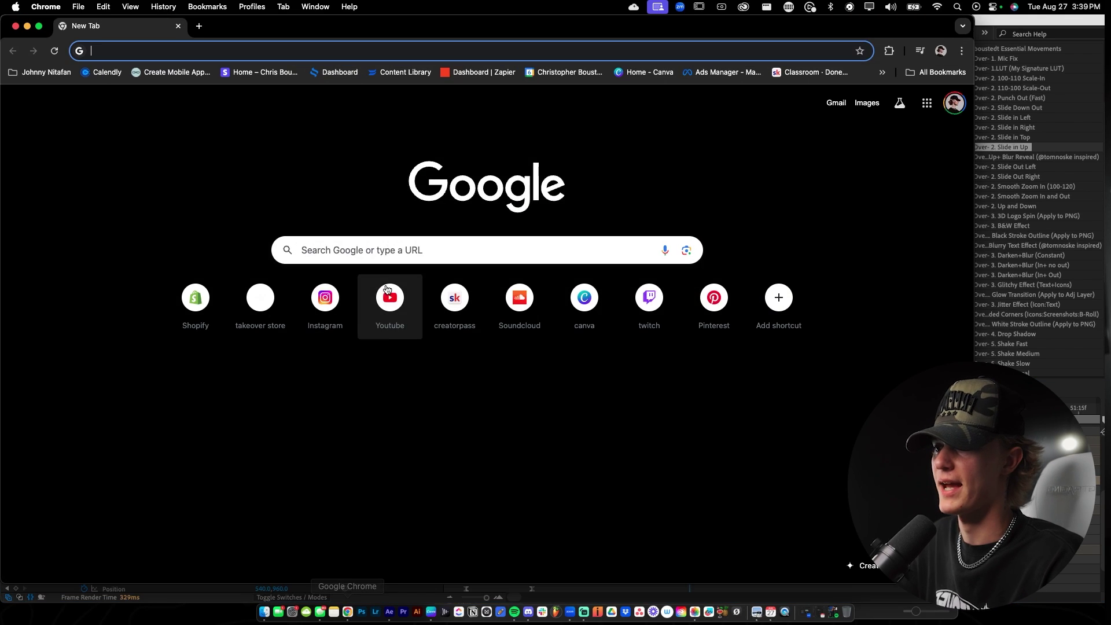
left_click(386, 263)
type("moodboard")
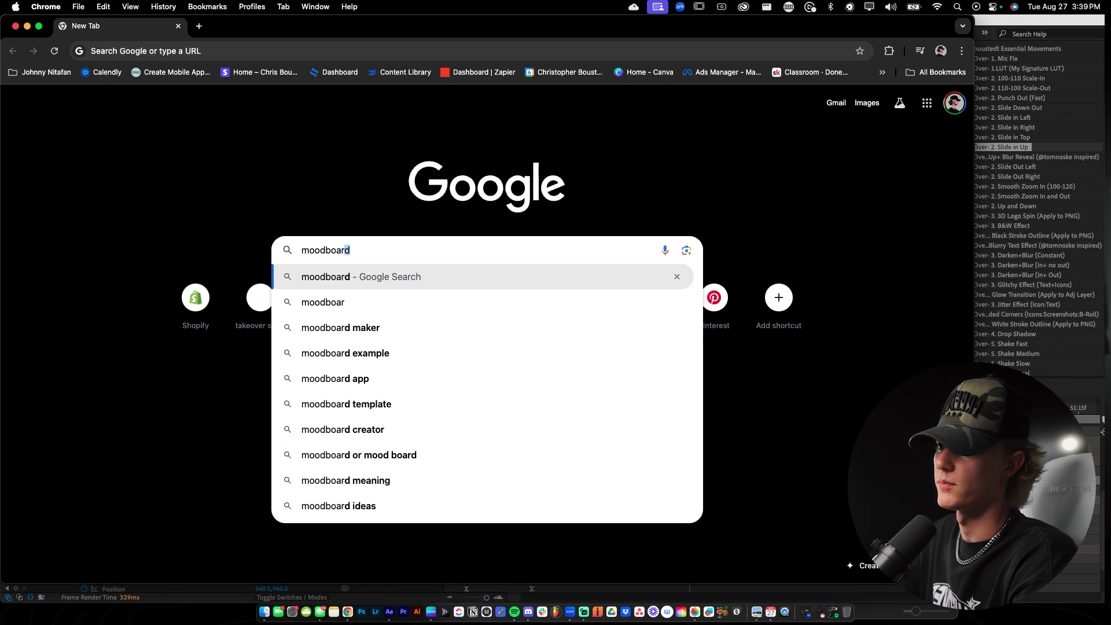
key("Return")
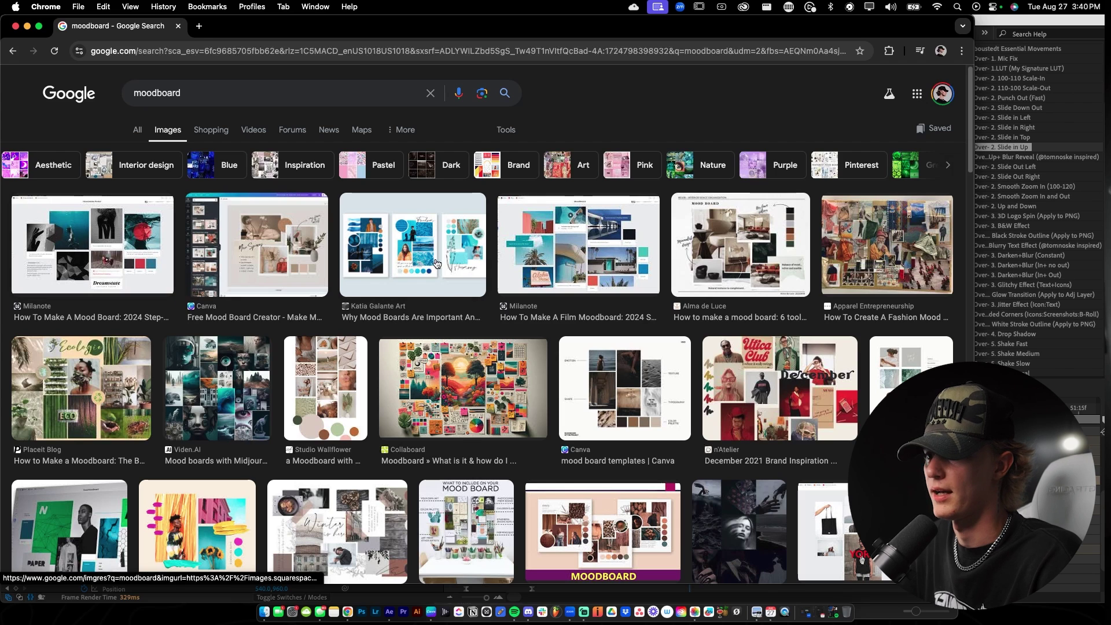
left_click(235, 406)
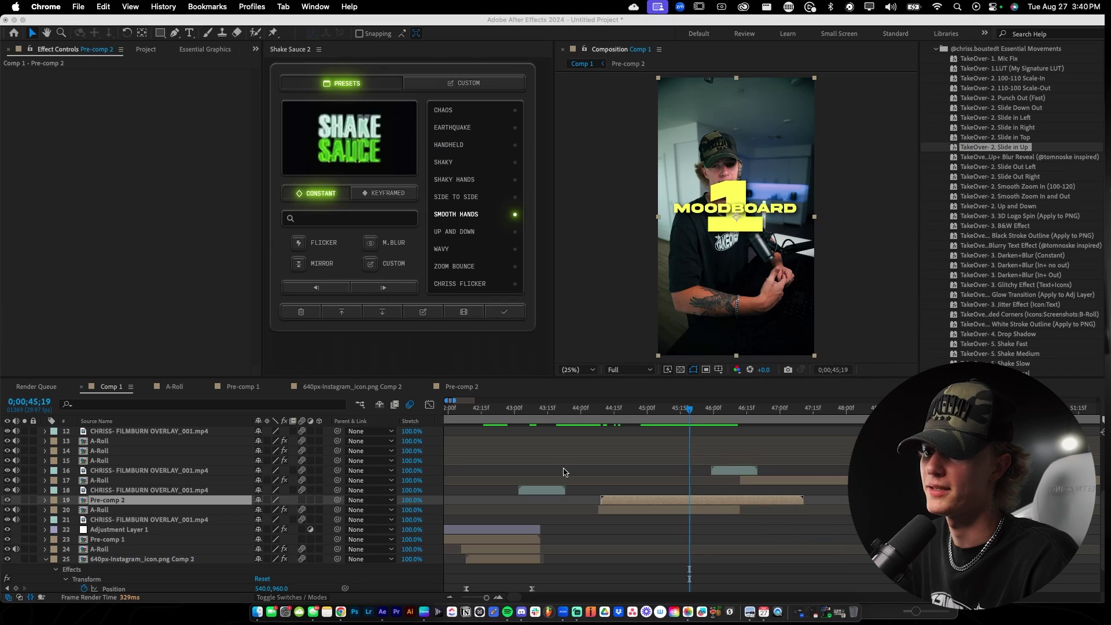
Return to After Effects, import the downloaded moodboard .webp image, and add it to Comp 1 directly above Pre-comp 2.
left_click(104, 241)
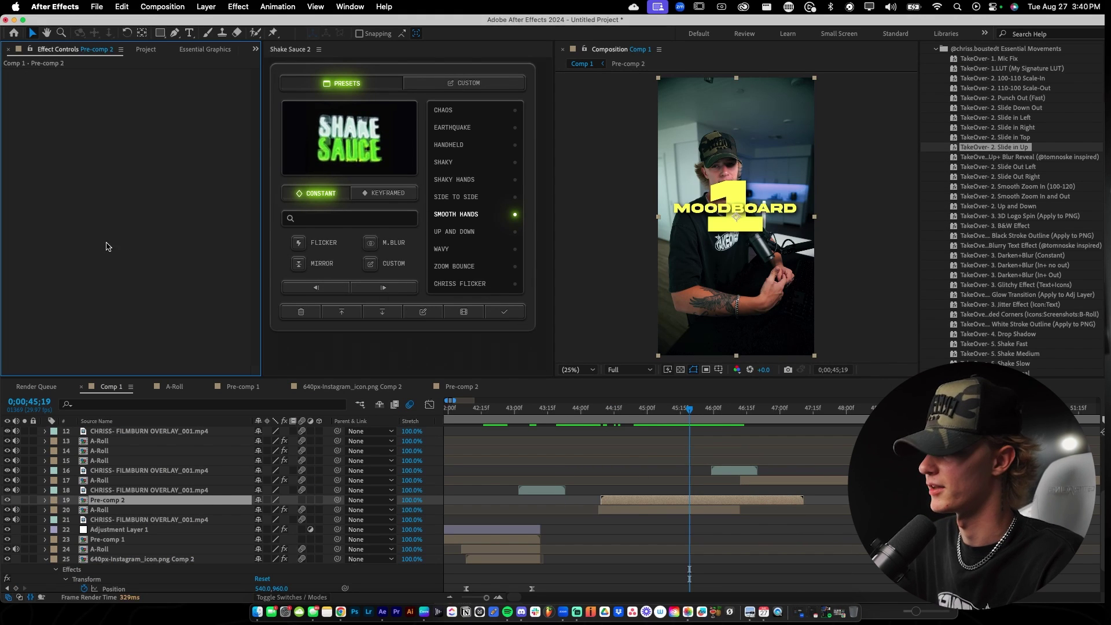
key("super+i")
left_click(855, 491)
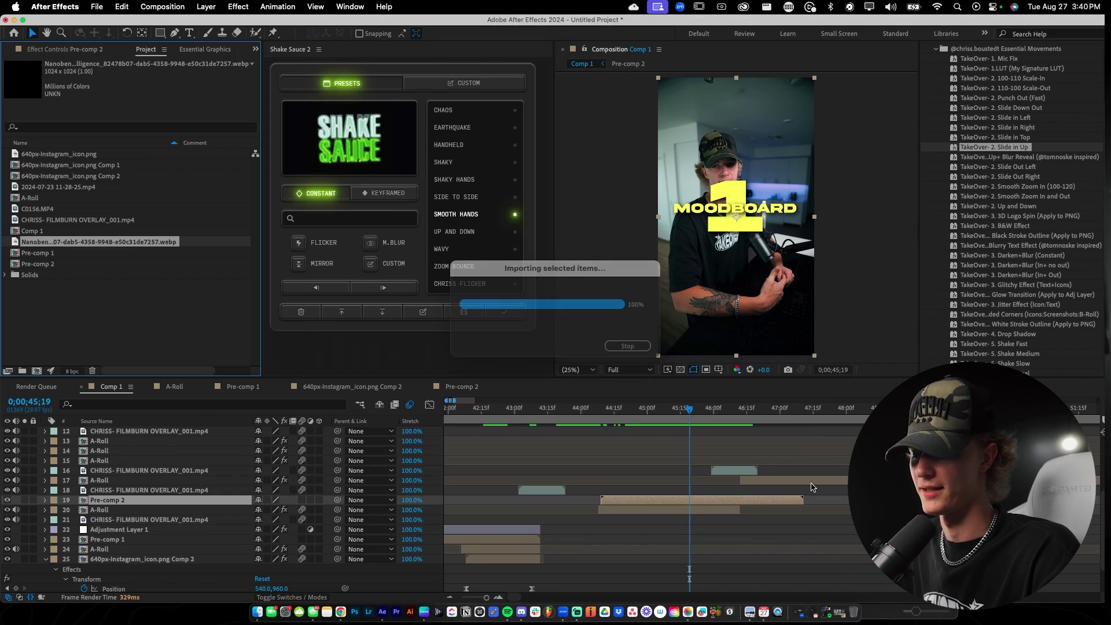
left_click_drag(104, 242, 157, 503)
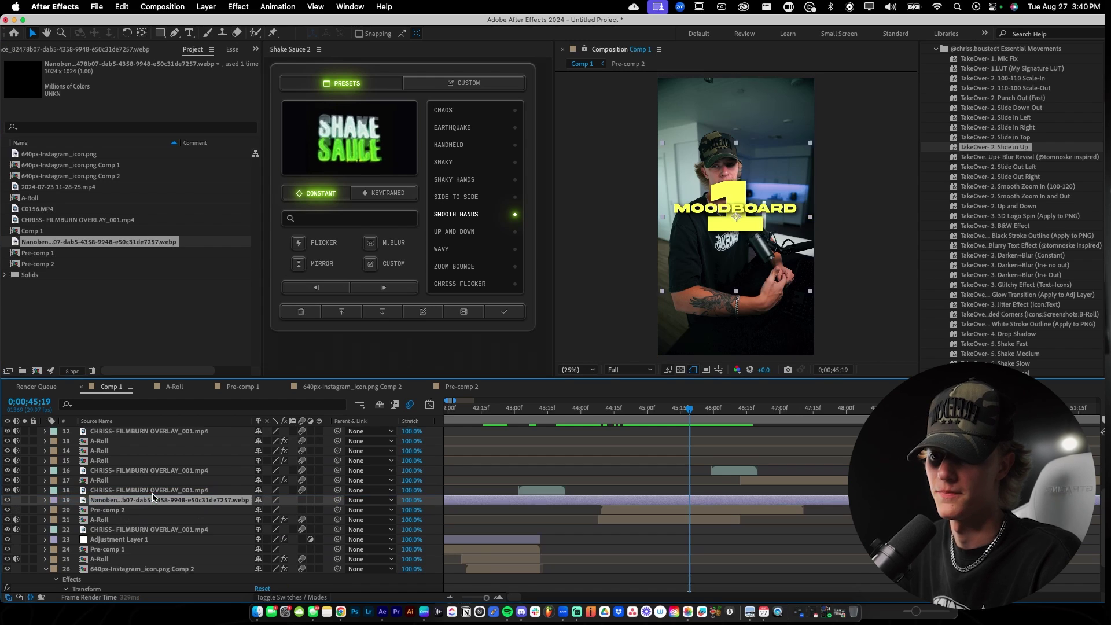
Trim the moodboard image layer to start at 0;00;45;11 and end slightly before 0;00;46;18, removing the excess pieces.
left_click_drag(666, 420, 672, 499)
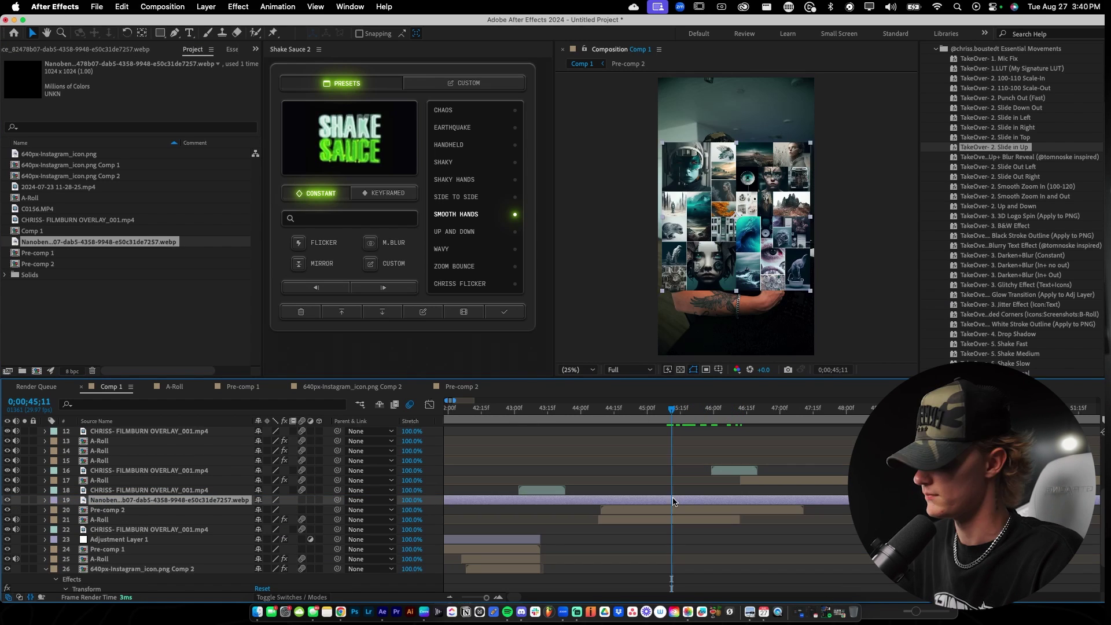
key("super+shift+d")
left_click_drag(705, 421, 753, 422)
key("super+shift+d")
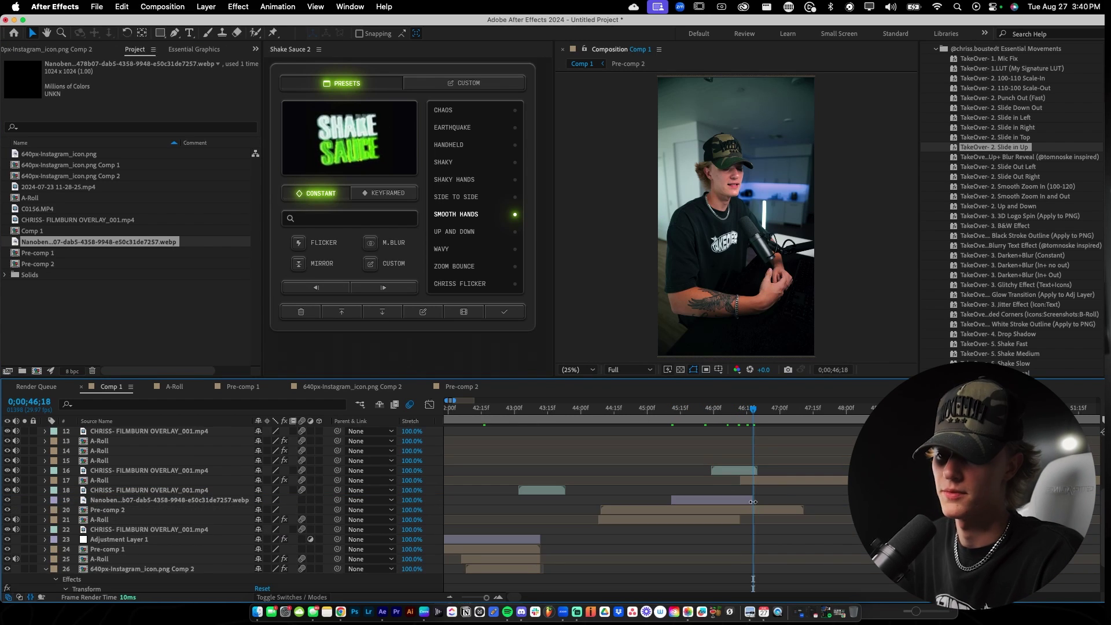
left_click_drag(753, 502, 744, 502)
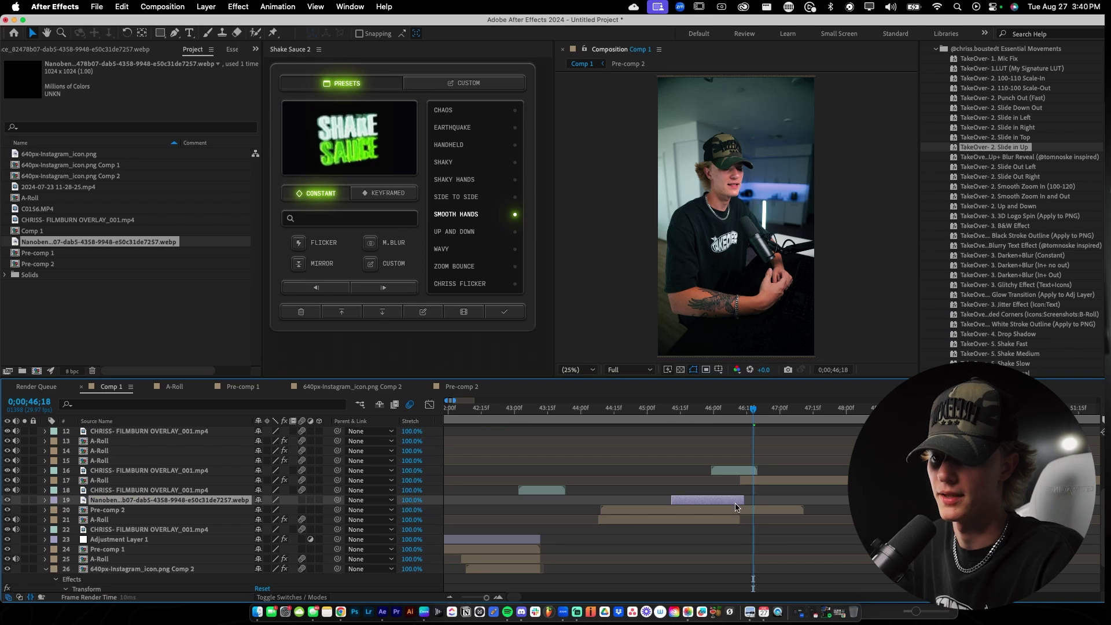
Place a duplicate A-Roll clip keyed with the KeyPer preset above the moodboard image, with Pre-comp 2 on top of both.
left_click(669, 520)
key("super+d")
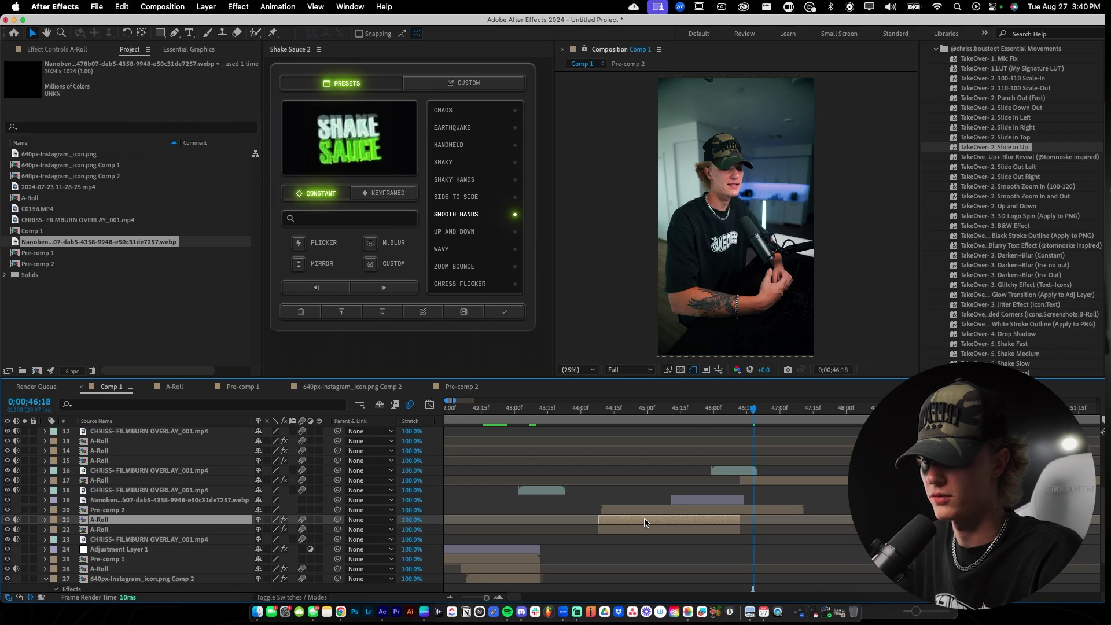
left_click_drag(242, 519, 232, 500)
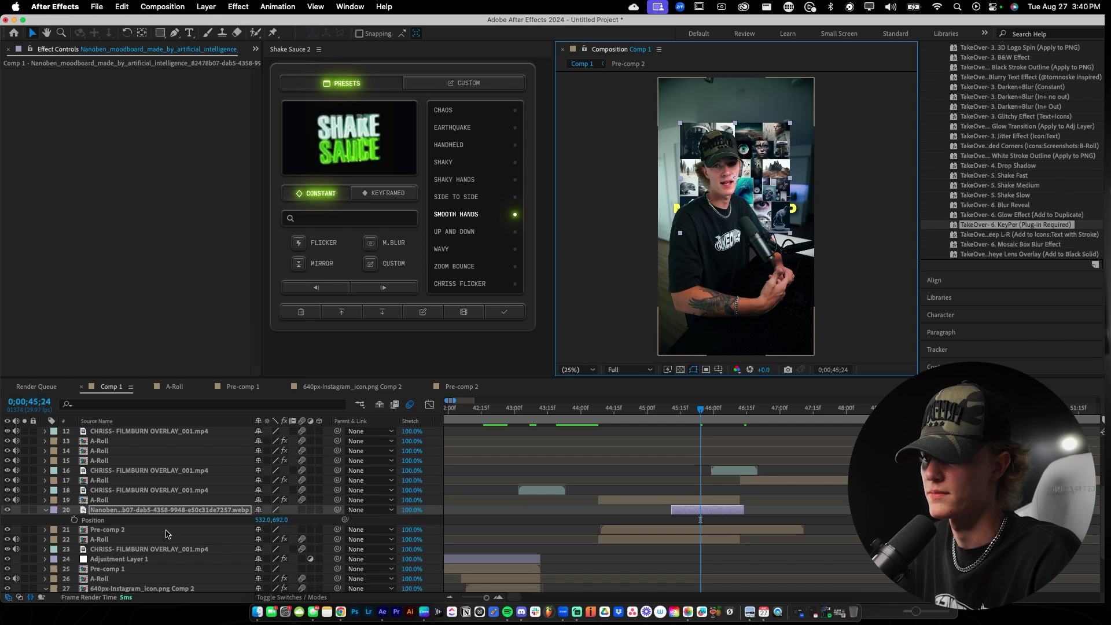
left_click_drag(169, 530, 152, 496)
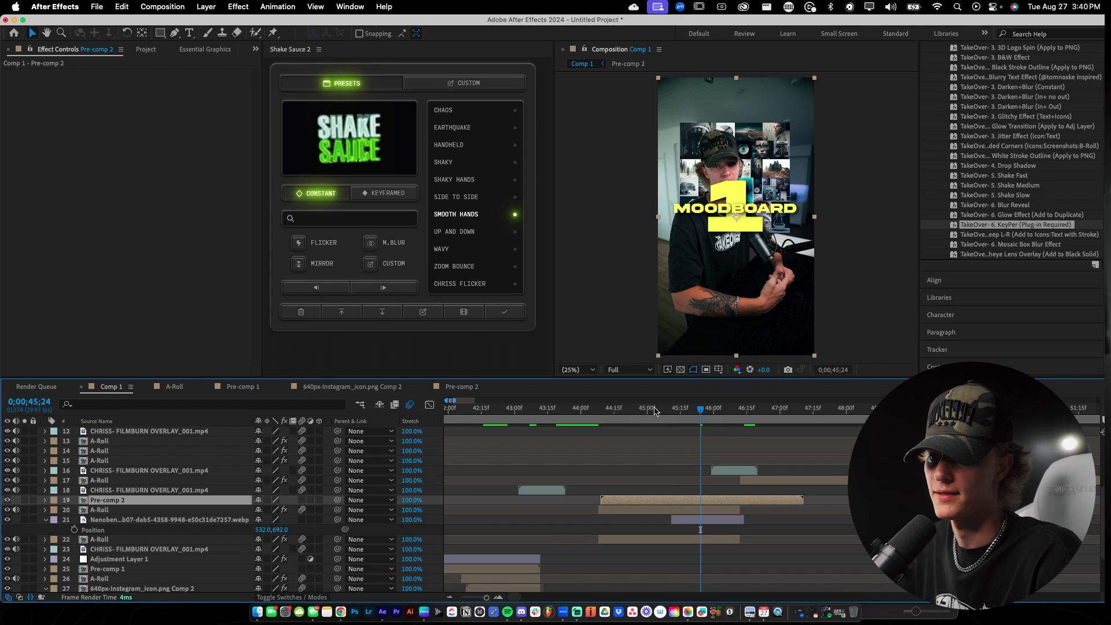
Extend the moodboard image layer's start back to 0;00;44;19 and pre-compose it, moving all attributes into the new composition.
left_click_drag(656, 409, 670, 409)
left_click_drag(671, 521, 651, 522)
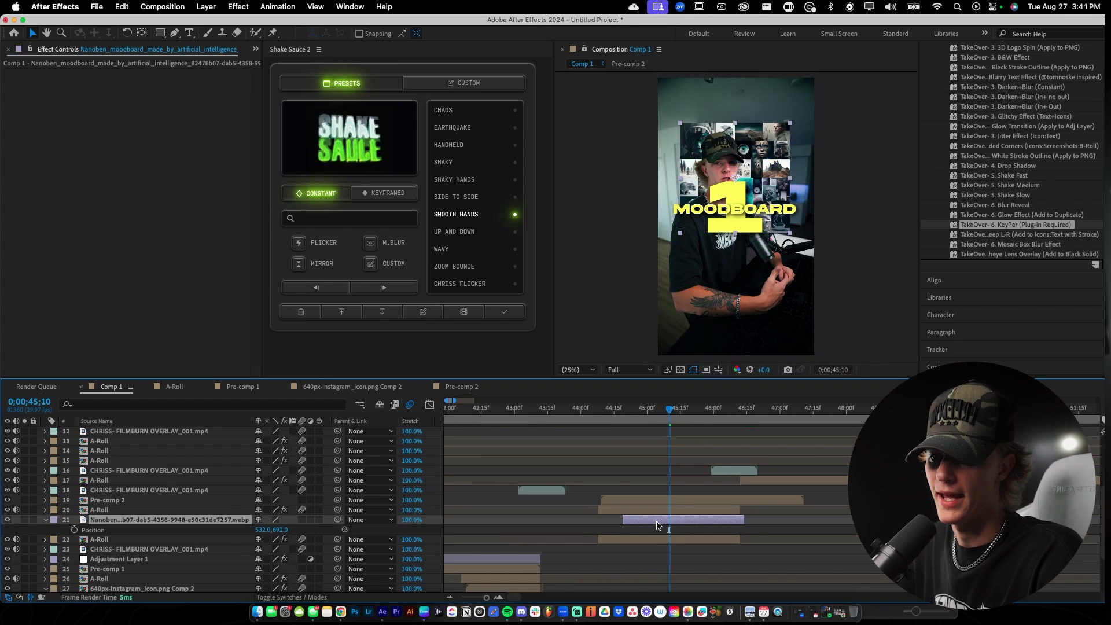
left_click_drag(639, 414, 623, 410)
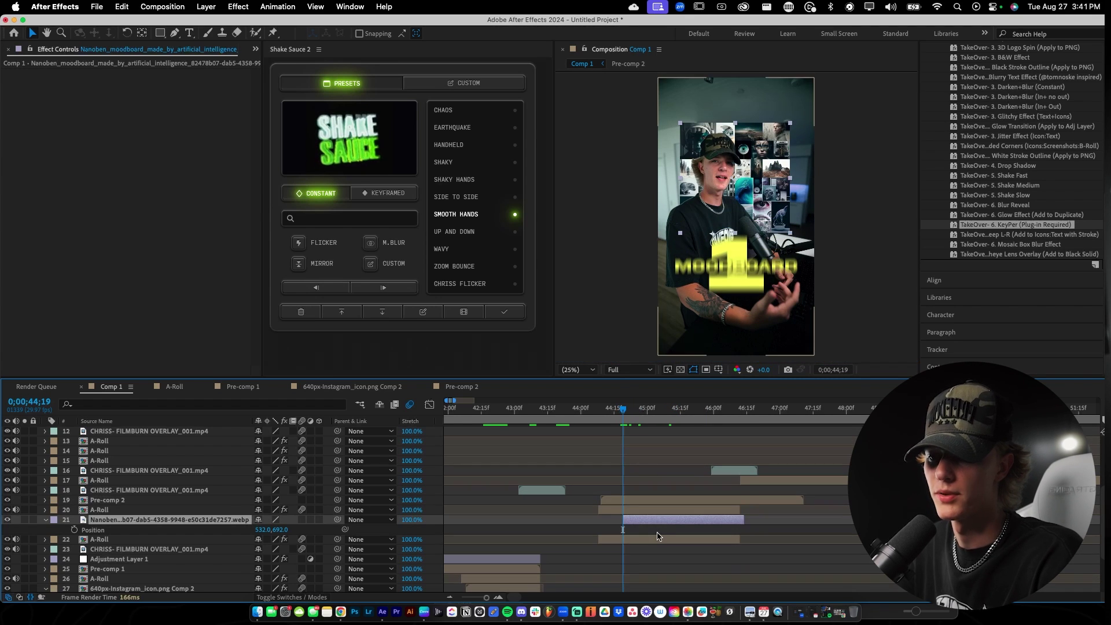
right_click(731, 518)
left_click(760, 518)
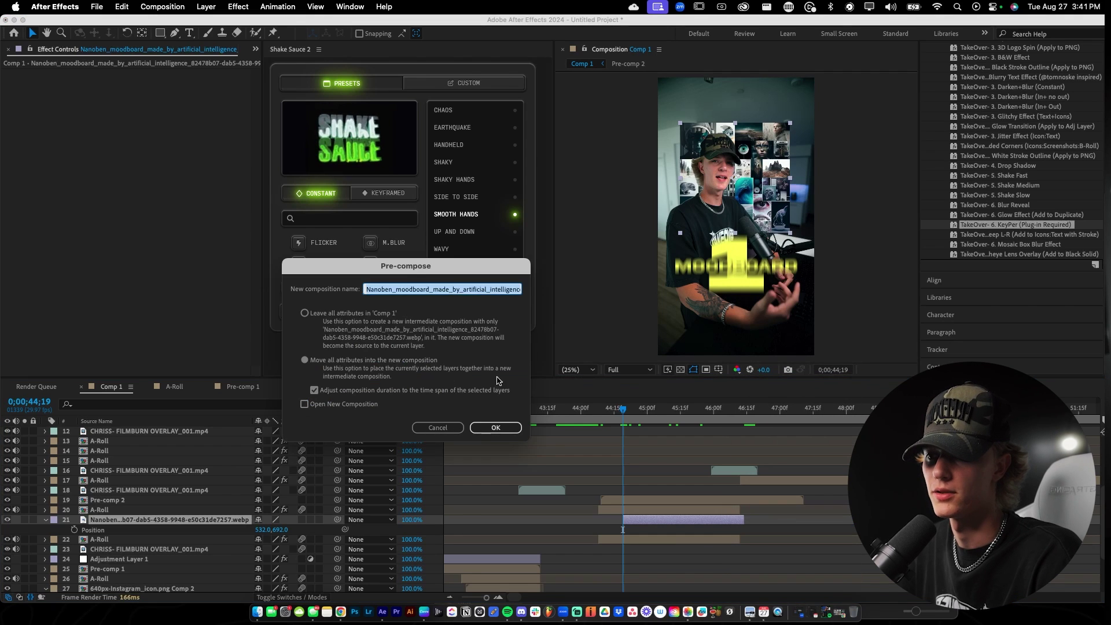
left_click(500, 382)
Apply the TakeOver- 2. Slide in Top preset to the moodboard image pre-comp at its start and enable its motion blur.
scroll(1059, 152, "up", 5)
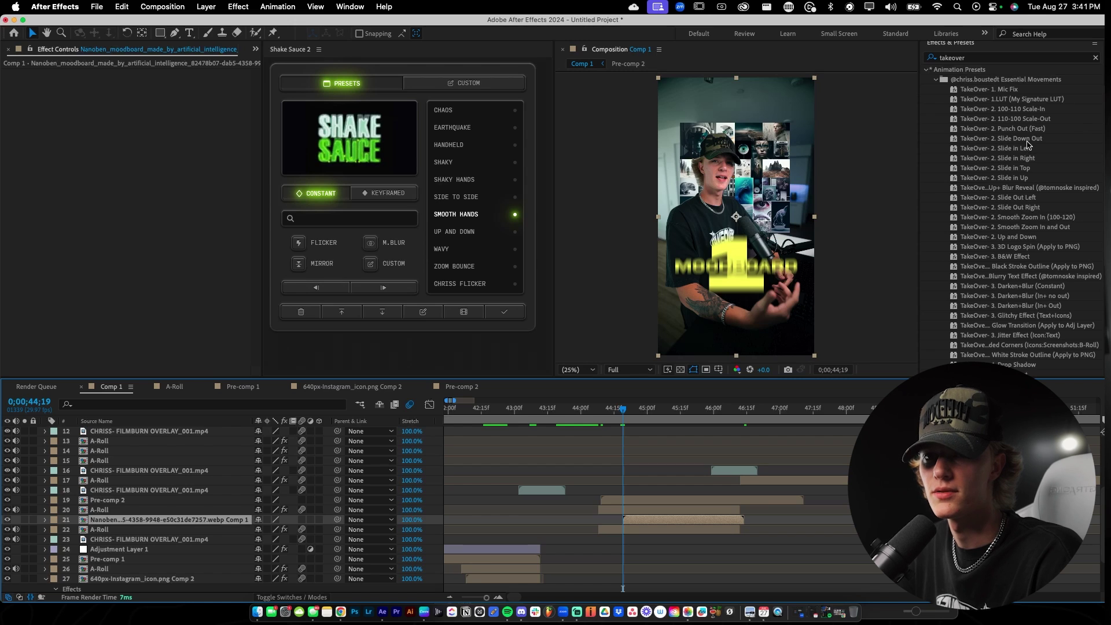
left_click_drag(1036, 170, 680, 520)
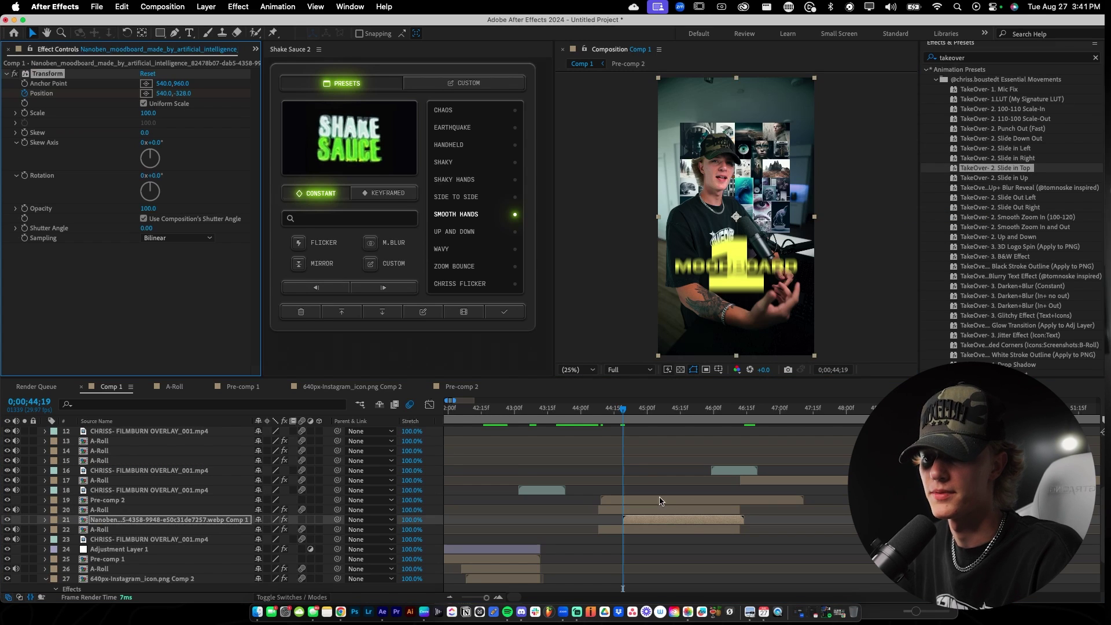
left_click_drag(617, 417, 665, 412)
left_click(299, 519)
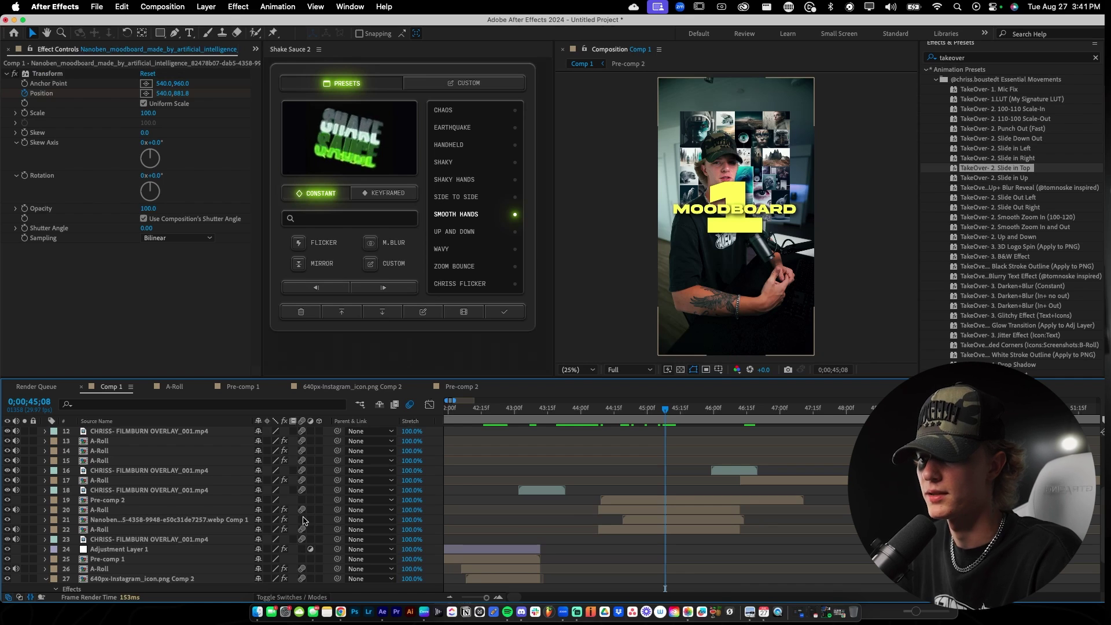
left_click(303, 518)
Preview the moodboard image's slide-in from 0;00;44;17 and replay it from 0;00;44;13.
left_click(618, 409)
key("space")
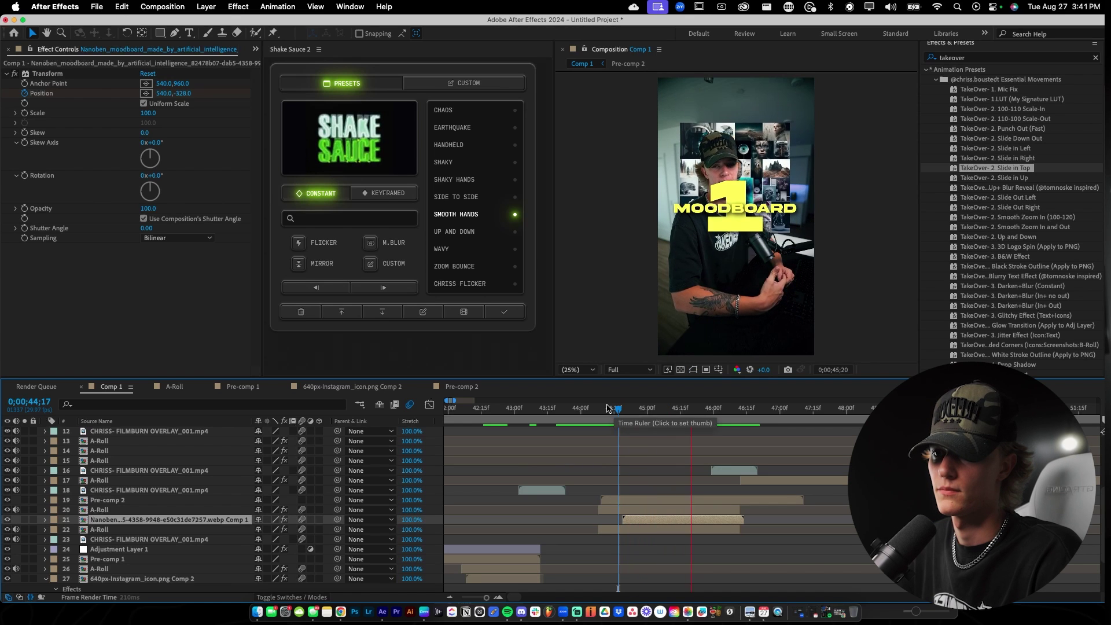
left_click_drag(609, 408, 611, 408)
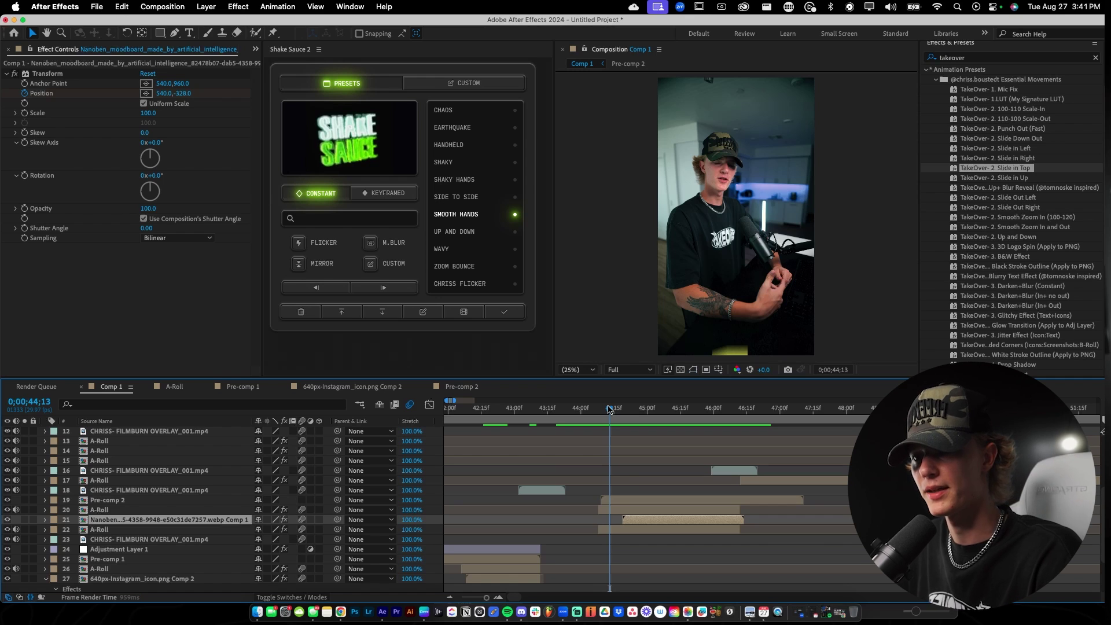
key("space")
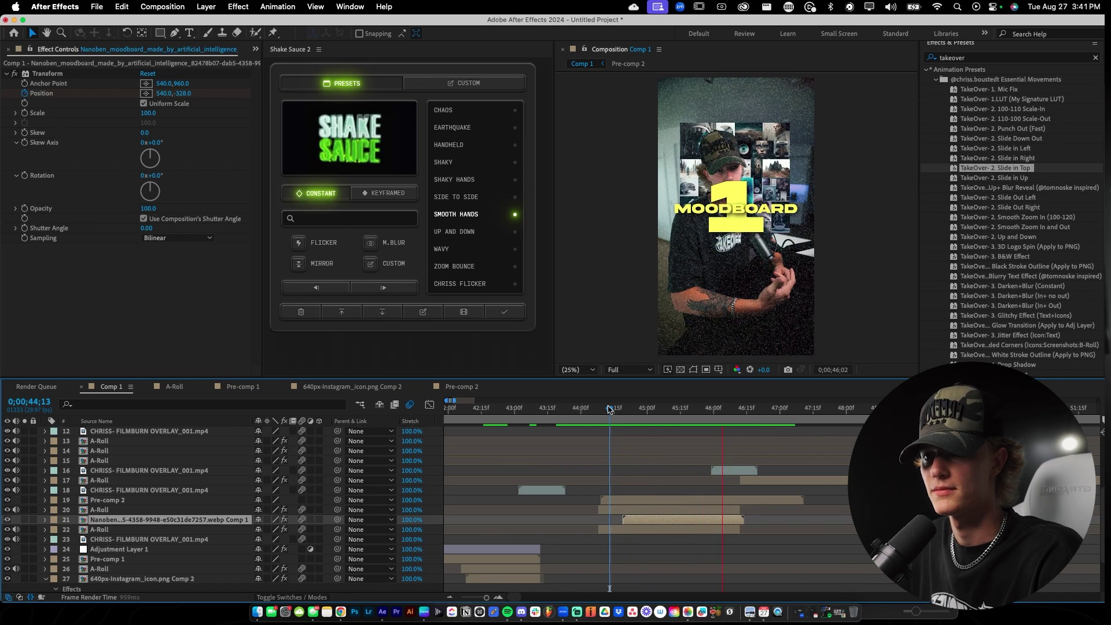
key("space")
Open the moodboard image pre-comp and apply the constant Smooth Hands shake preset inside it.
double_click(701, 522)
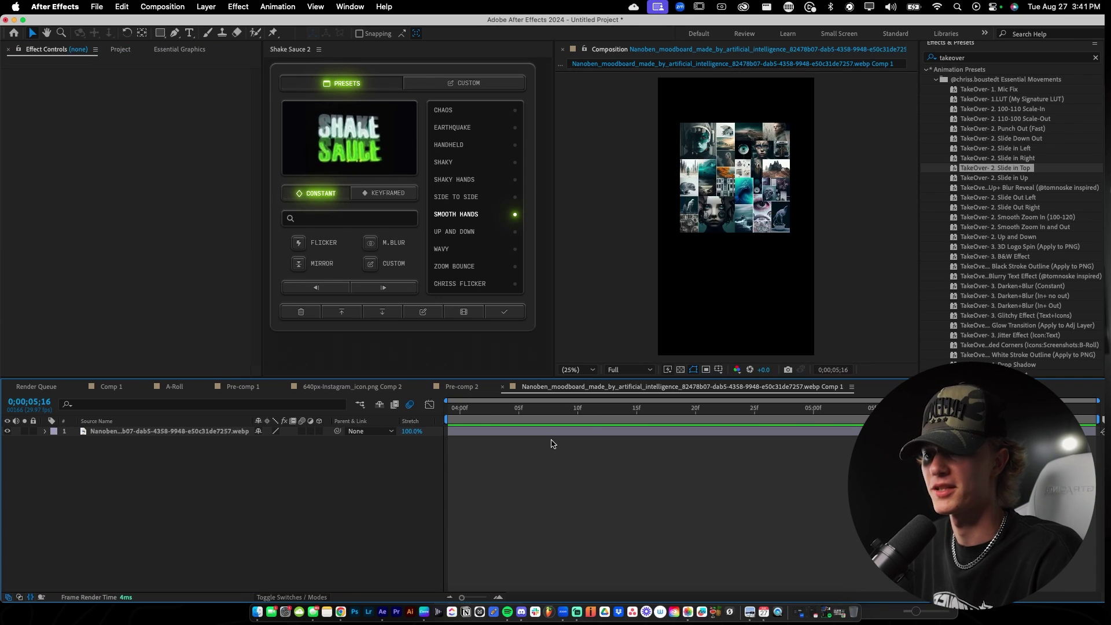
left_click(500, 316)
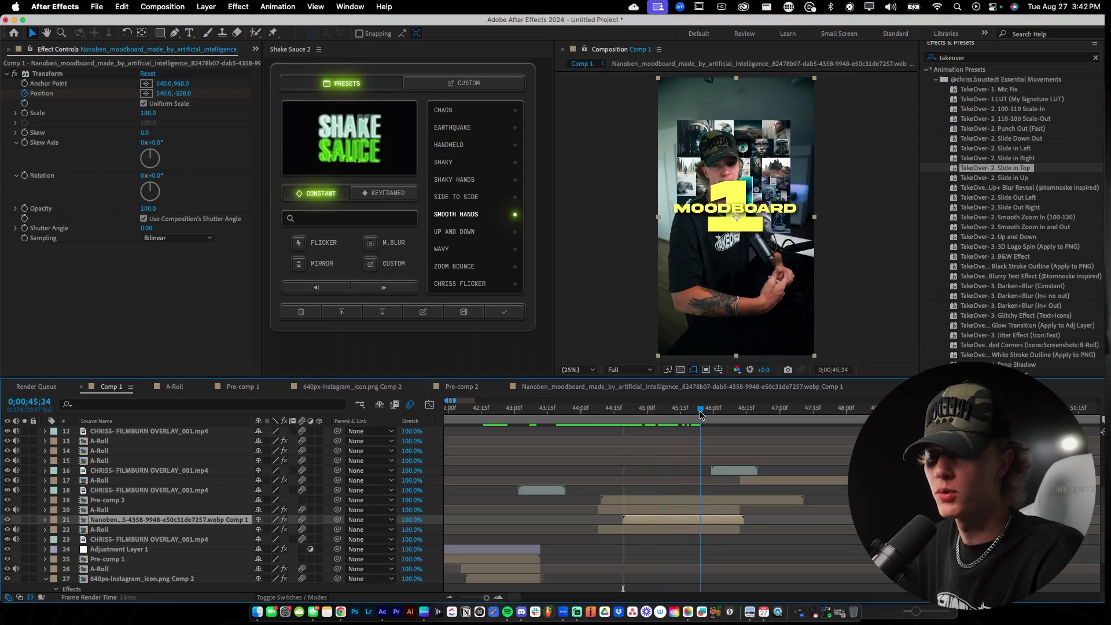
left_click_drag(700, 416, 752, 415)
key("minus")
key("minus")
key("minus")
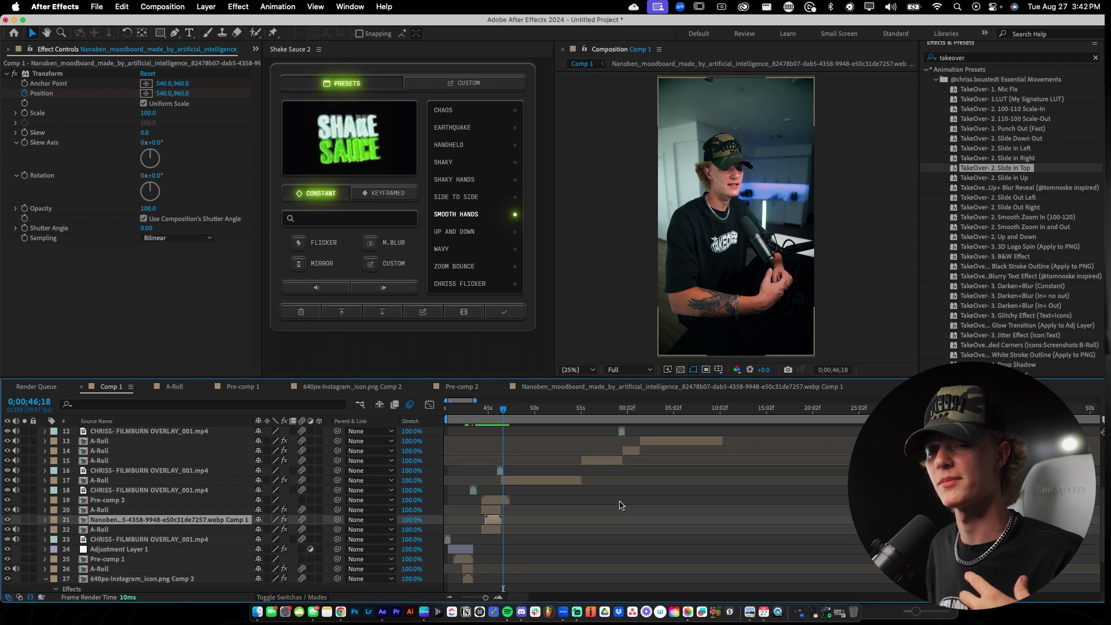
scroll(495, 492, "up", 3)
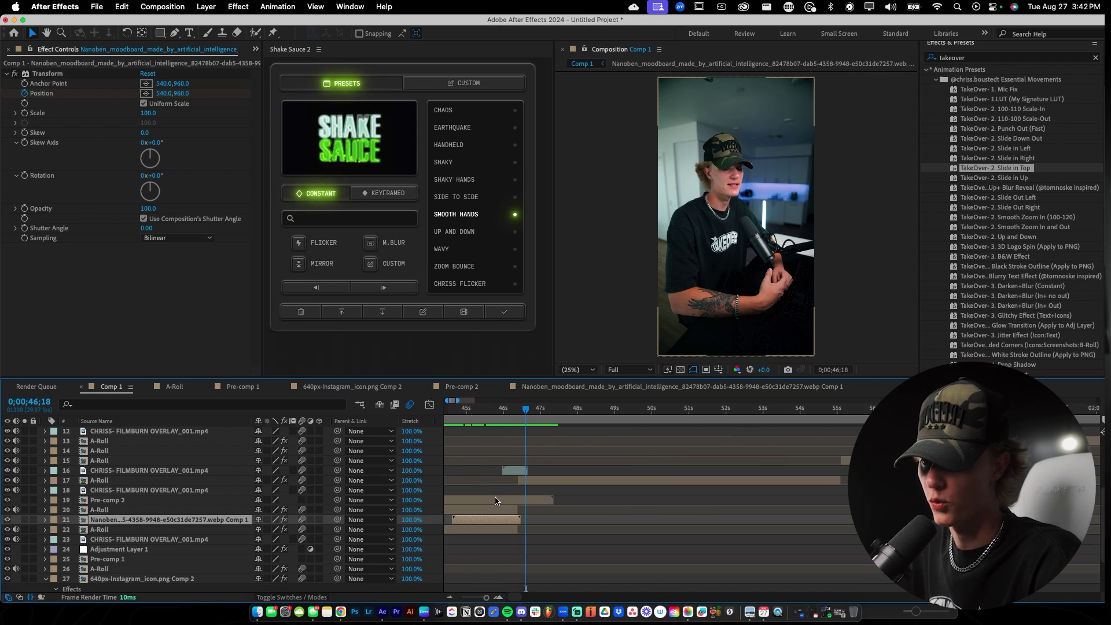
From 0;00;45;17, open the moodboard image pre-comp and apply the TakeOver Rounded Corners (Icons:Screenshots:B-Roll) preset to its image layer.
left_click(482, 412)
scroll(490, 445, "left", 2)
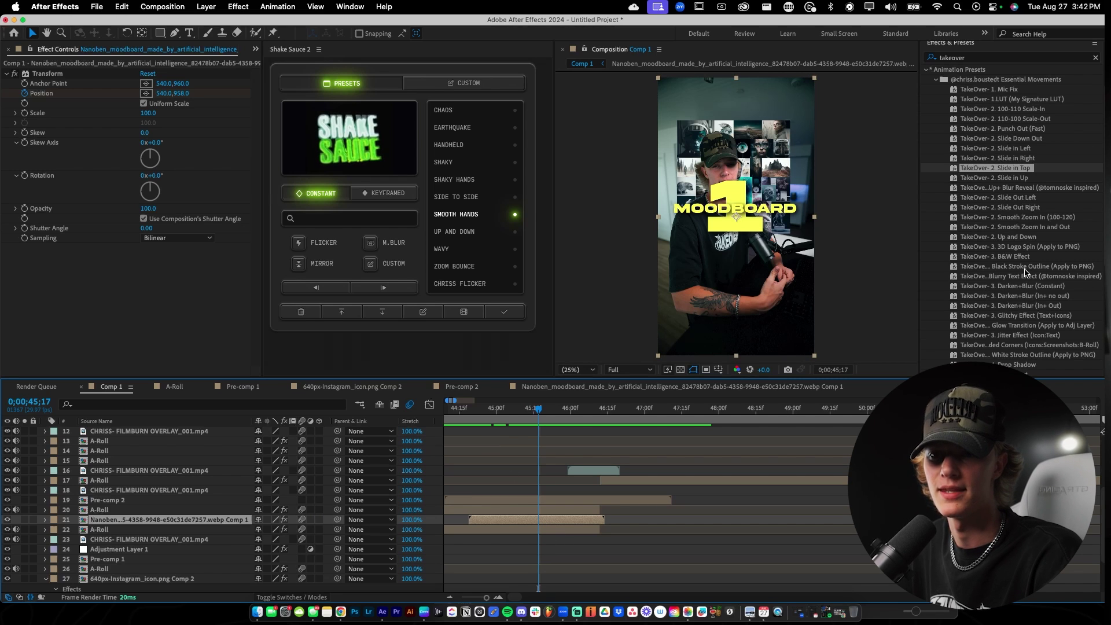
double_click(569, 522)
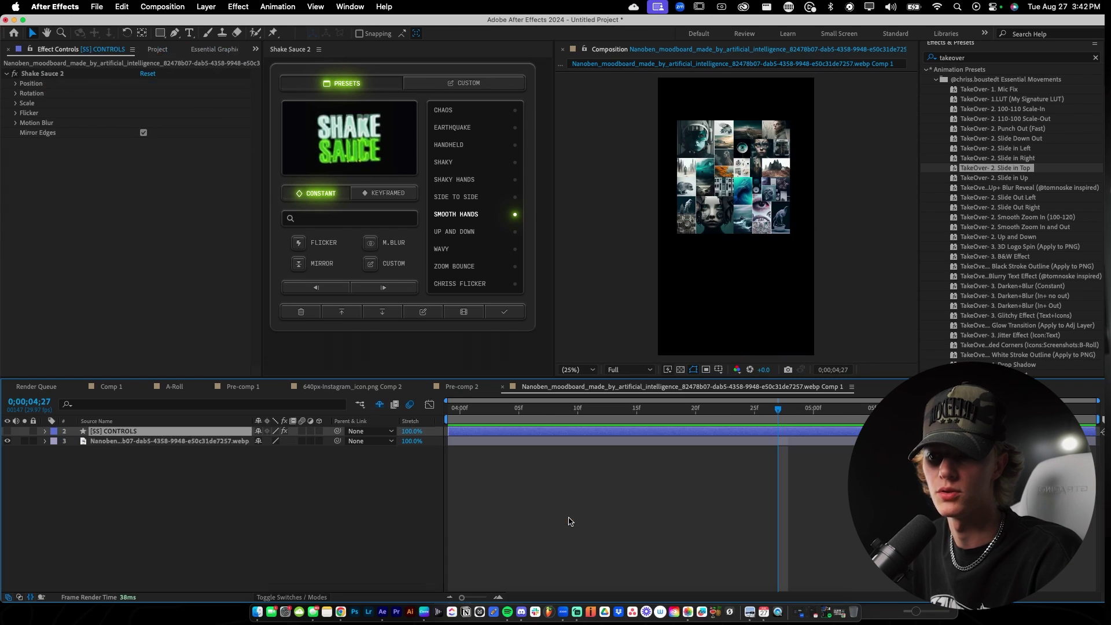
scroll(1023, 297, "down", 3)
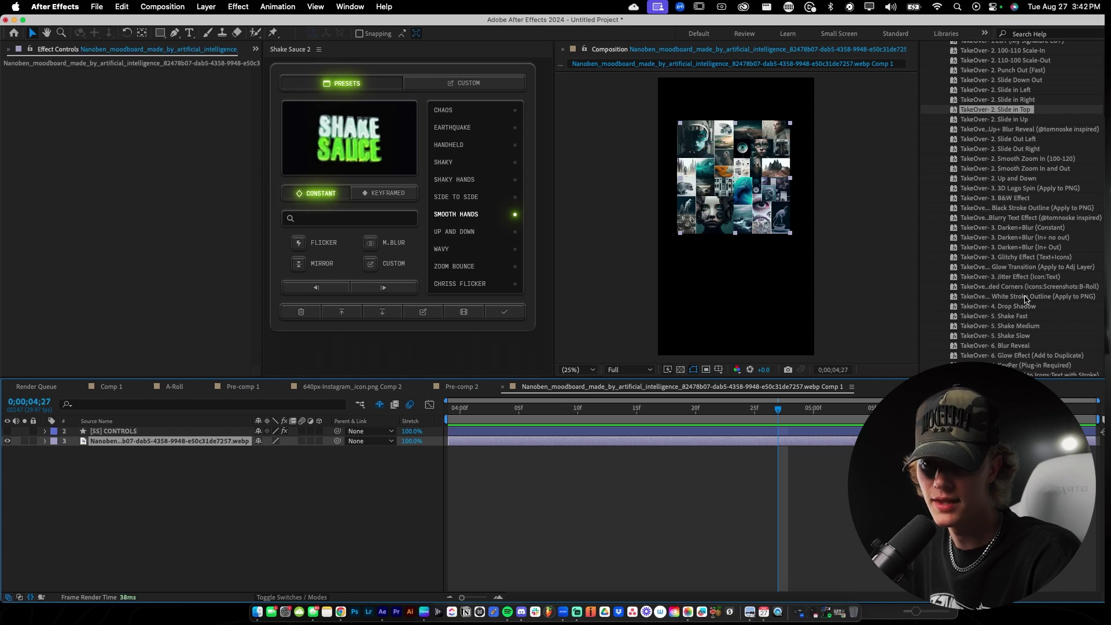
left_click_drag(1024, 288, 776, 441)
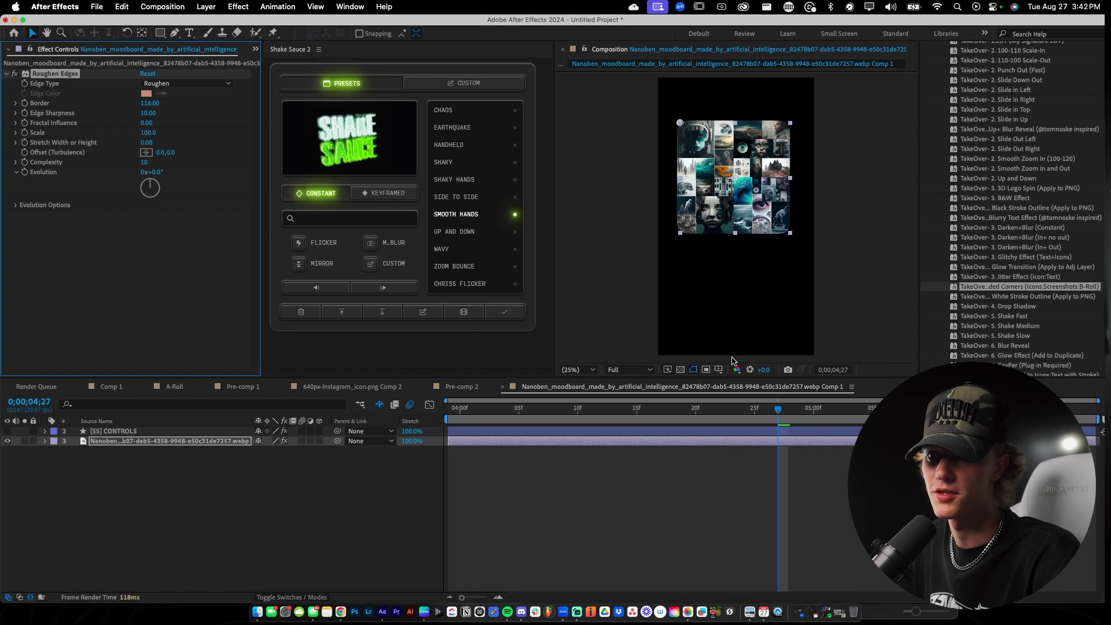
scroll(684, 121, "up", 4)
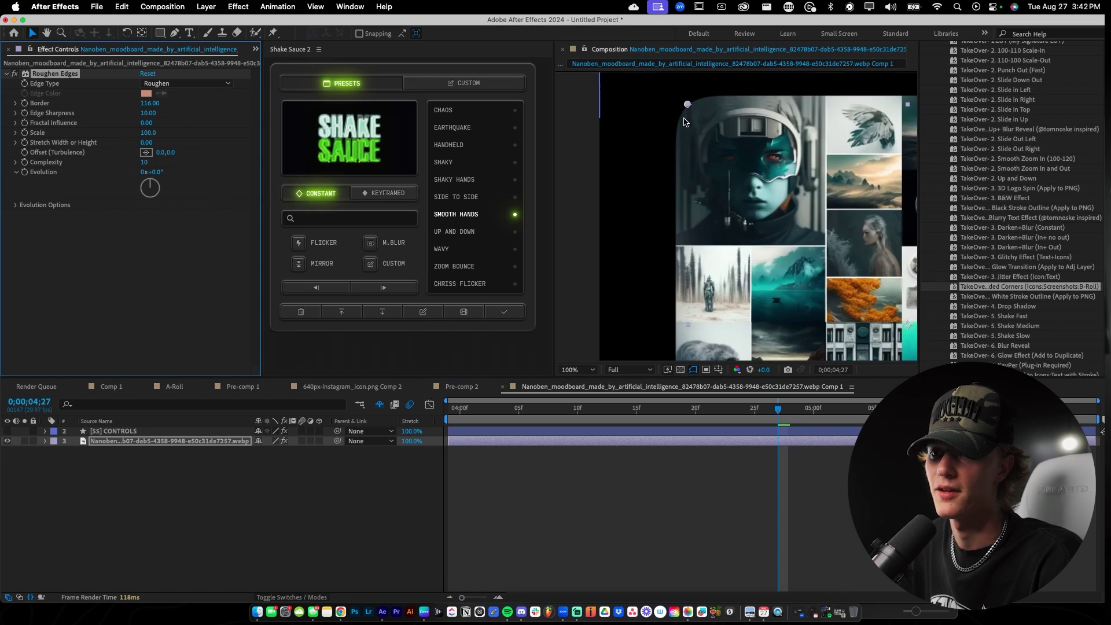
scroll(701, 171, "down", 6)
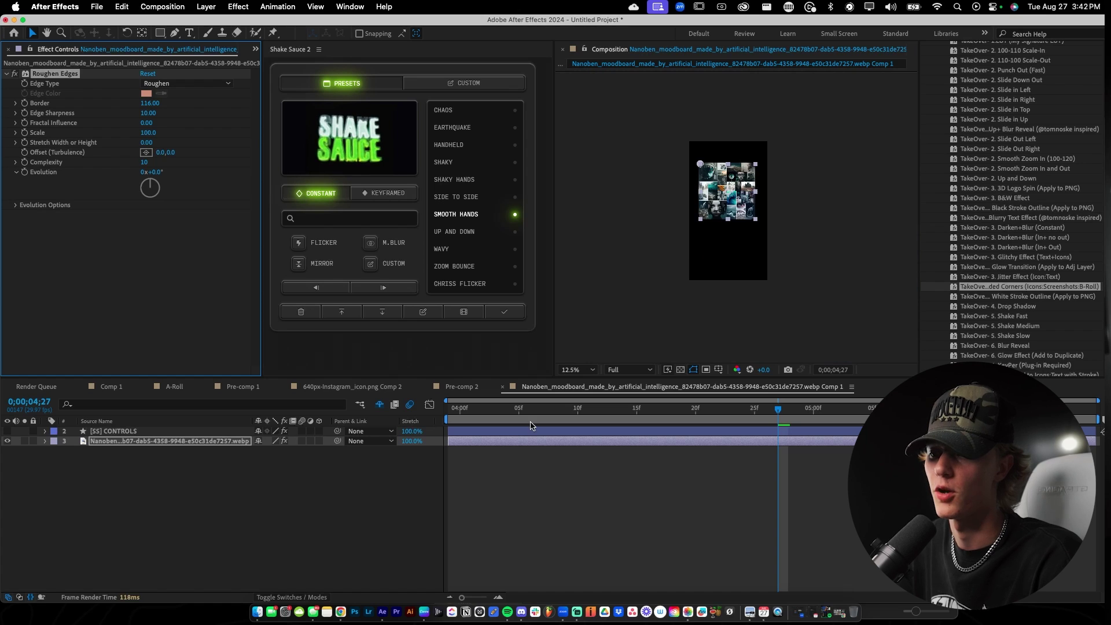
Return to Comp 1 and apply the TakeOver- 4. Drop Shadow preset twice to the moodboard image pre-comp.
left_click(175, 386)
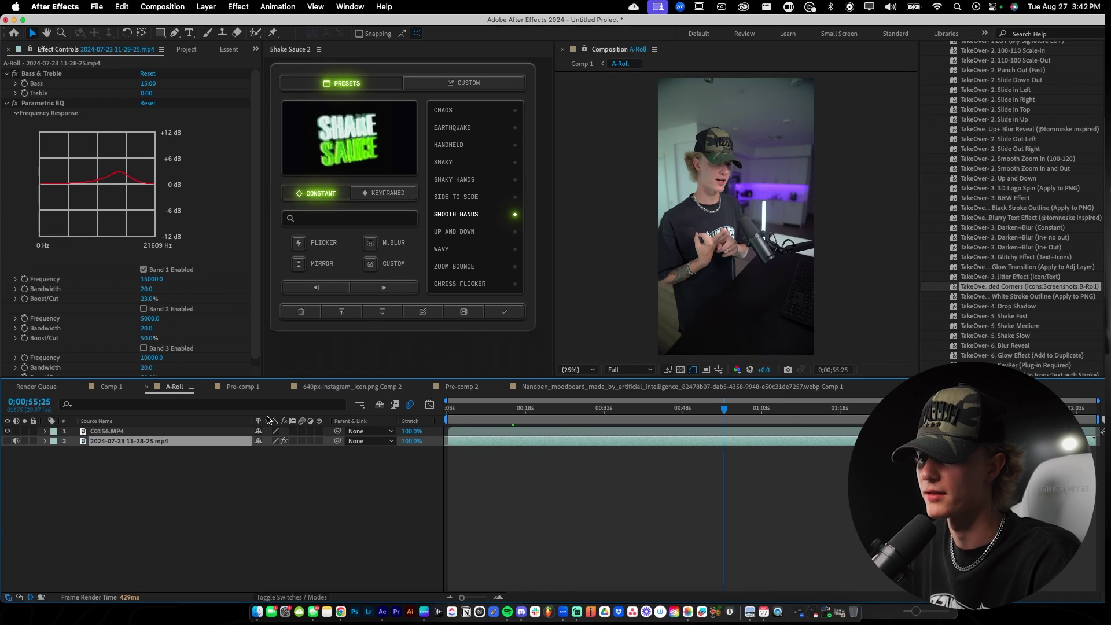
left_click(110, 387)
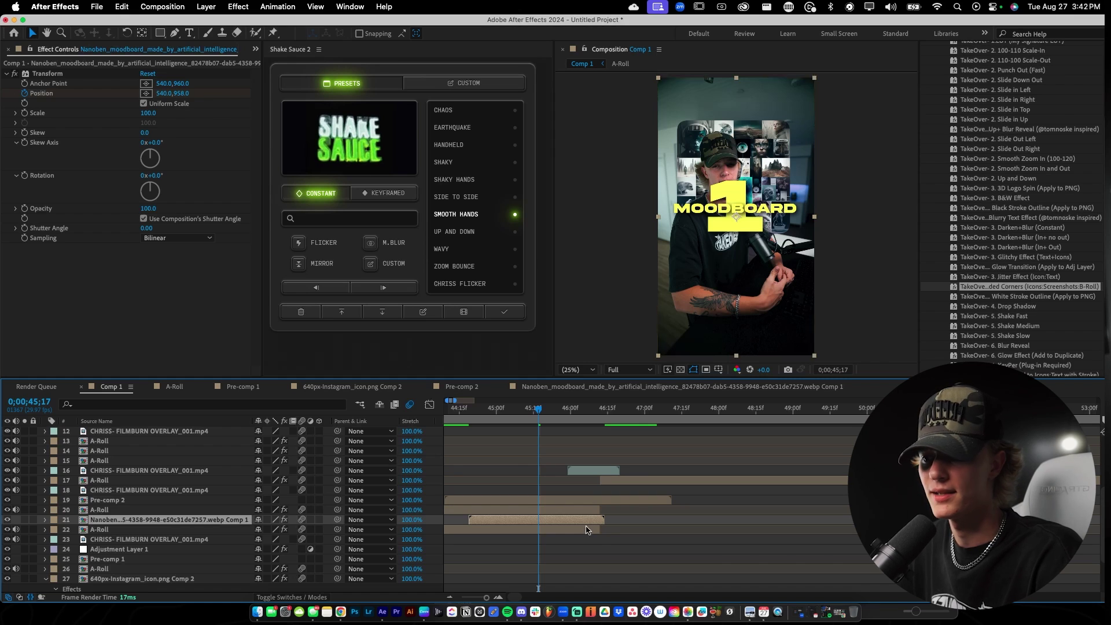
left_click_drag(984, 307, 570, 519)
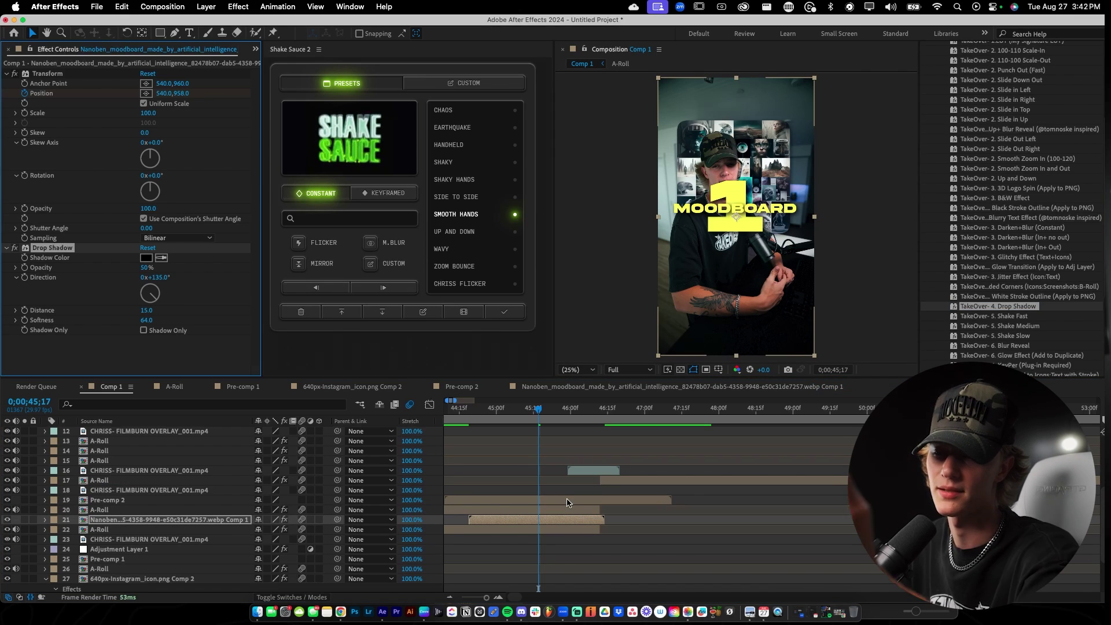
left_click_drag(993, 306, 584, 525)
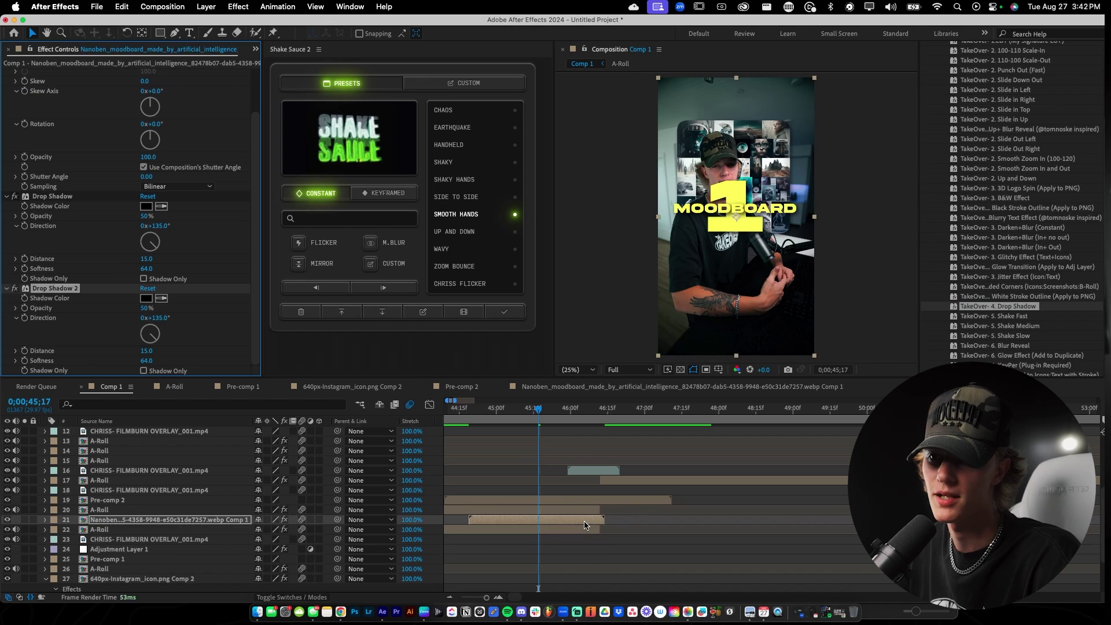
Apply the TakeOver Blurry Text Effect preset to the moodboard image pre-comp and inspect the frame at 0;00;45;21 in a maximized composition view.
left_click(549, 409)
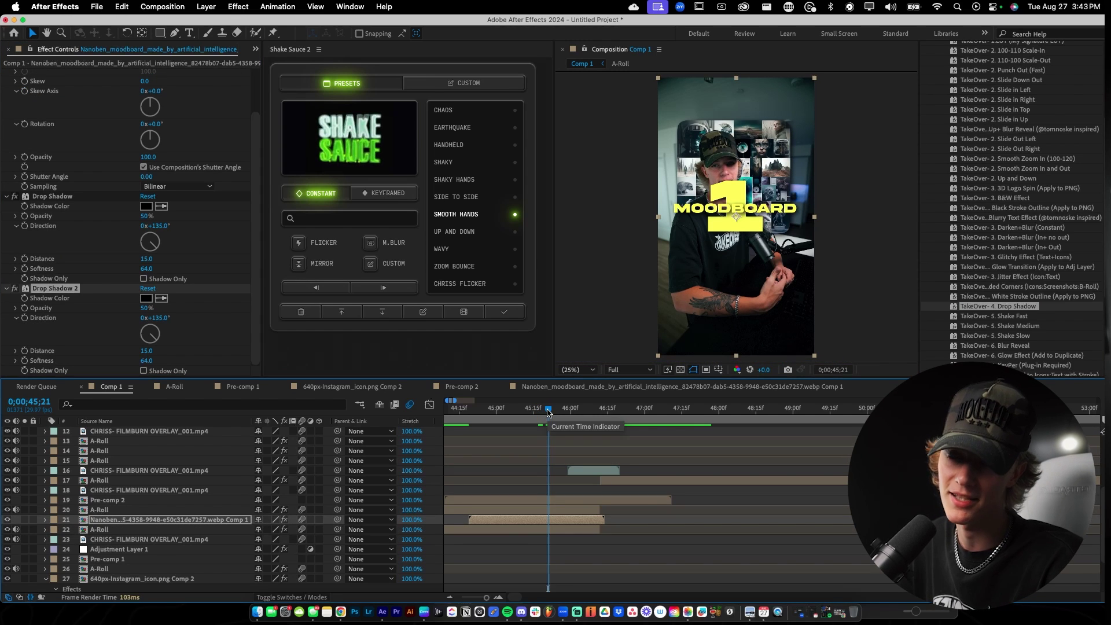
left_click_drag(1017, 218, 545, 517)
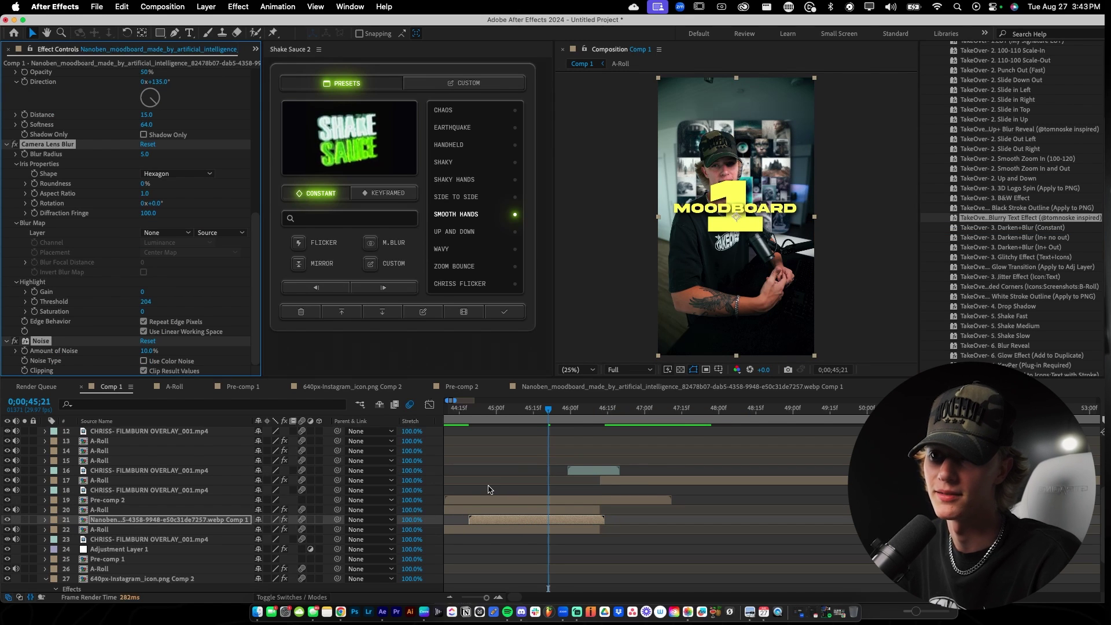
key("grave")
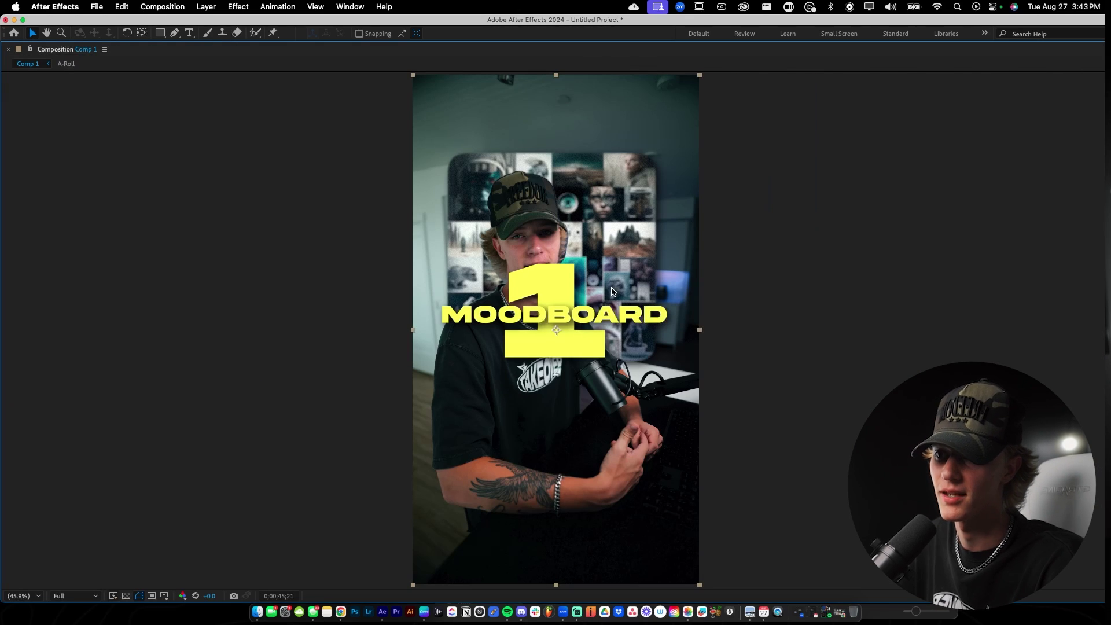